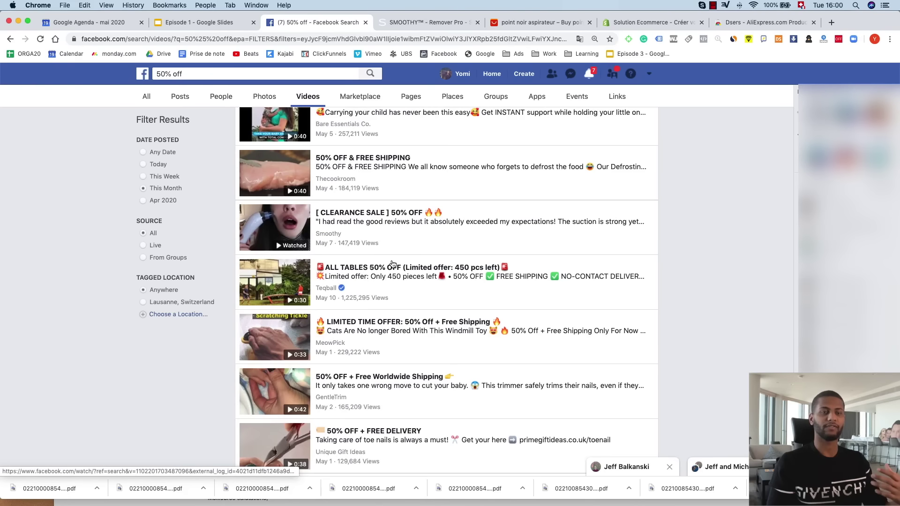
# Examine Smoothy's 50% off clearance video and its Remover Pro store page, adding the product to the cart to reach the checkout.
pyautogui.click(392, 216)
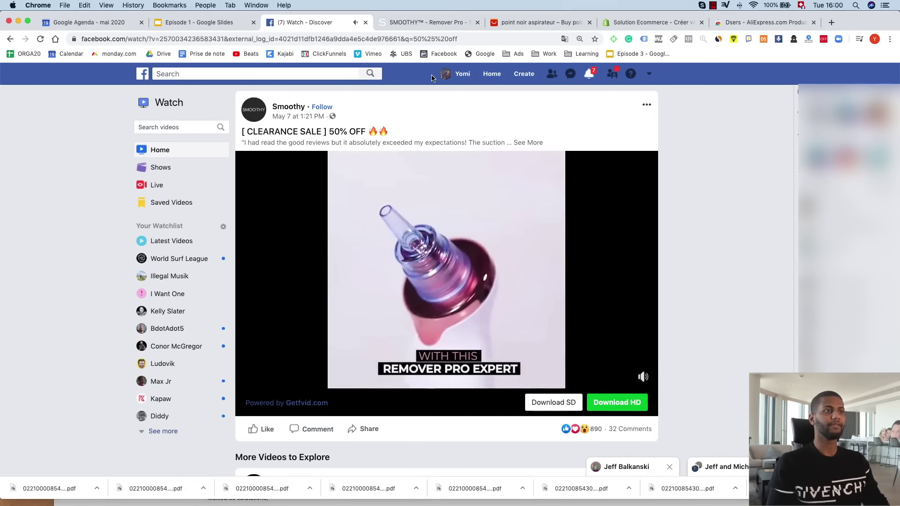
pyautogui.click(411, 23)
pyautogui.scroll(-2, 457, 225)
pyautogui.scroll(-15, 456, 224)
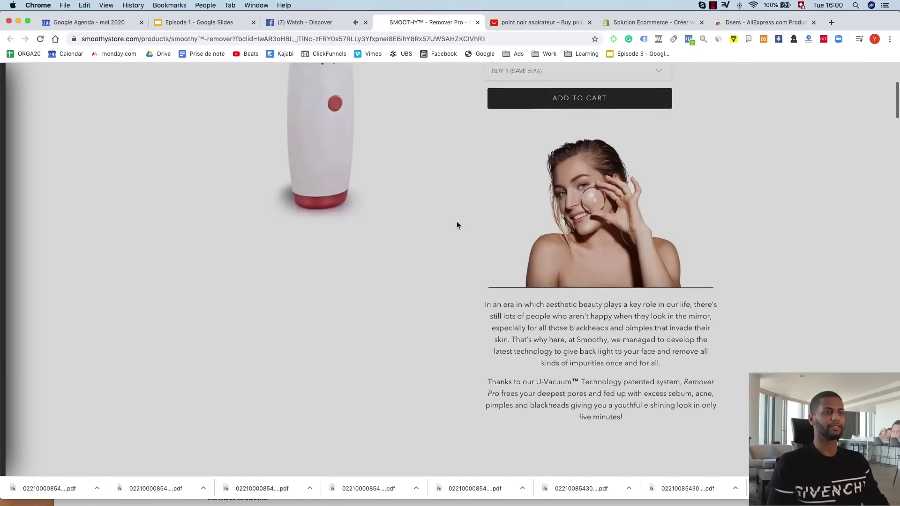
pyautogui.scroll(15, 457, 225)
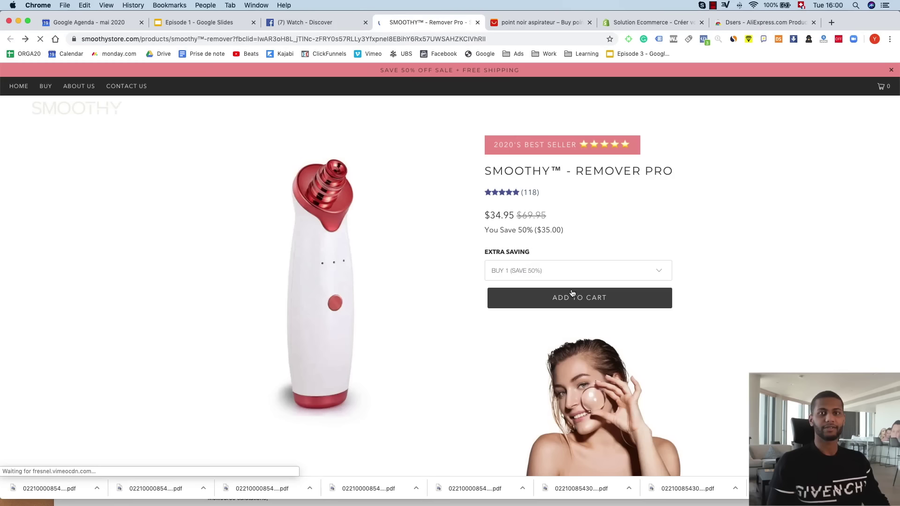
pyautogui.click(570, 299)
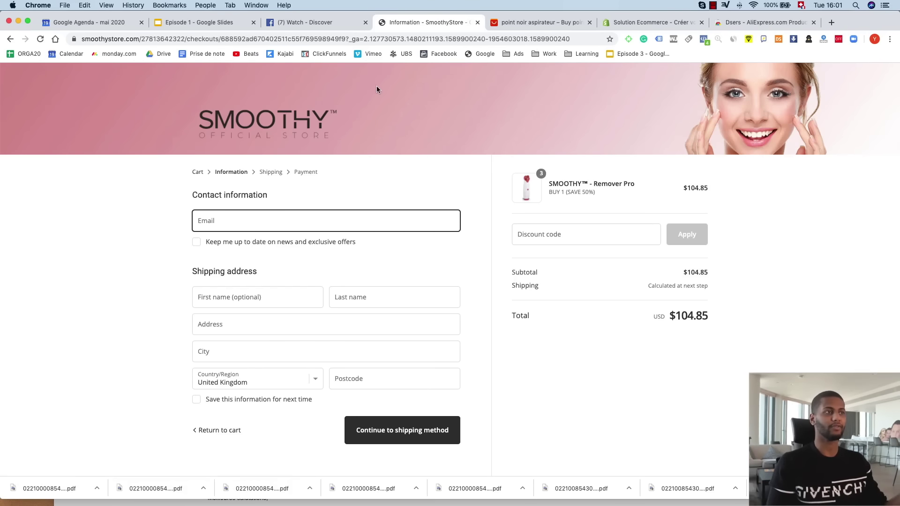
# Return to the Facebook news feed, find the sponsored Fit Indoor ad and expand its full text.
pyautogui.click(315, 23)
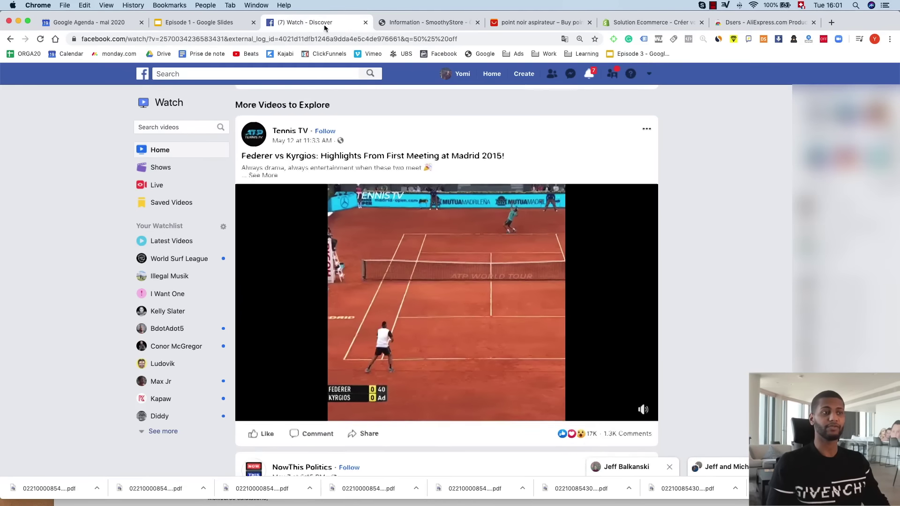
pyautogui.click(141, 81)
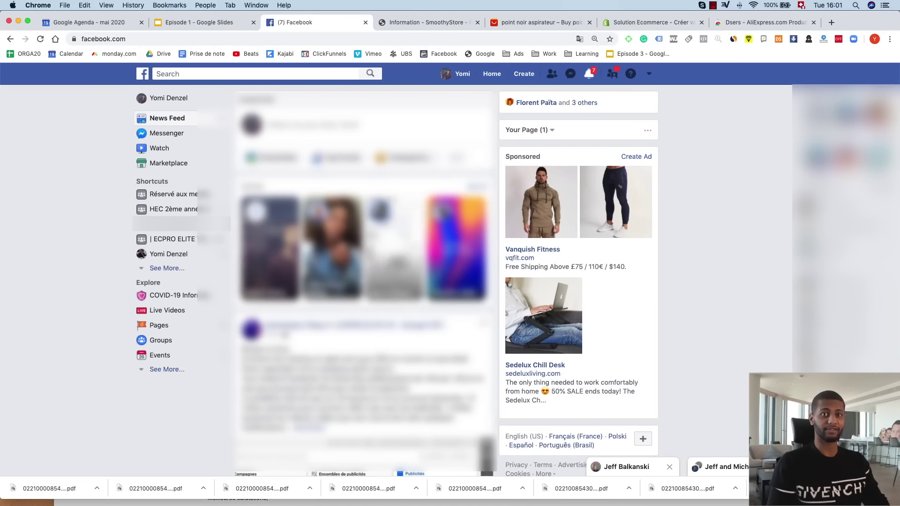
pyautogui.scroll(-10, 363, 282)
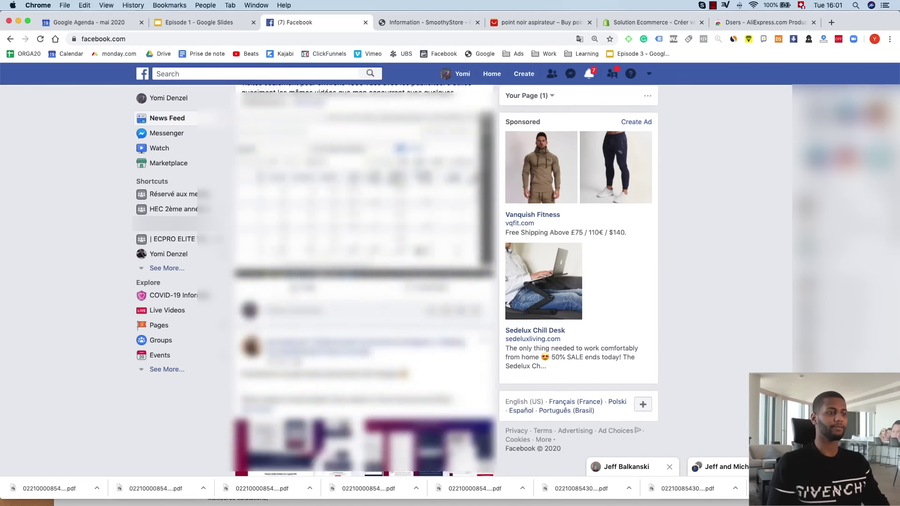
pyautogui.scroll(5, 416, 293)
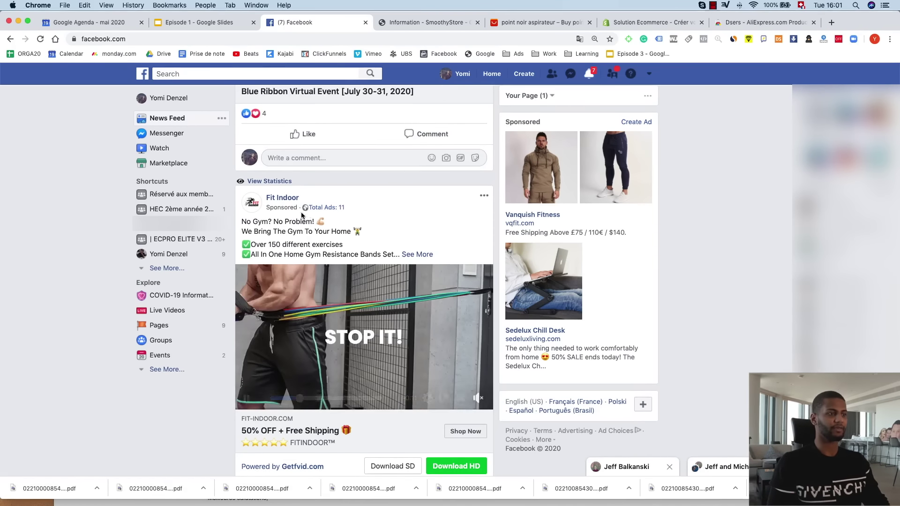
pyautogui.click(415, 254)
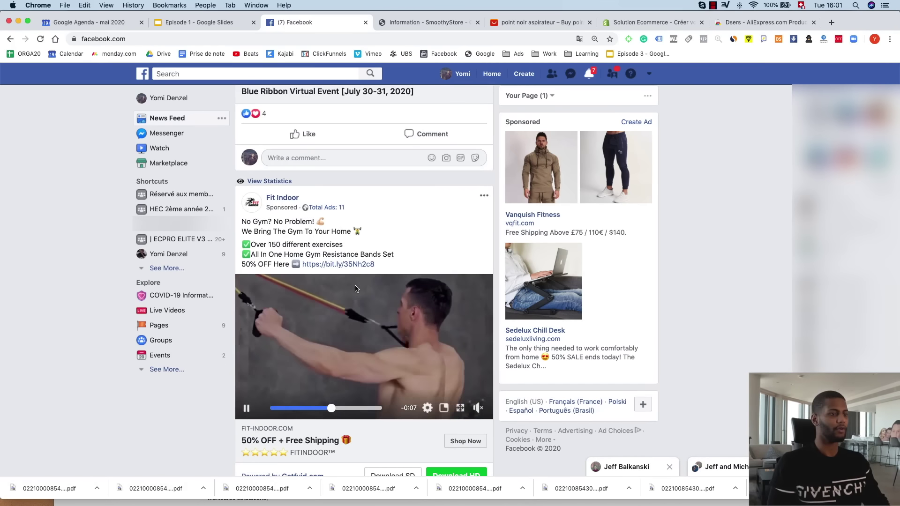
# Enable the Ad Hunter 2.0 filter with all minimums at 0 and browse the sponsored ads in the feed.
pyautogui.click(838, 39)
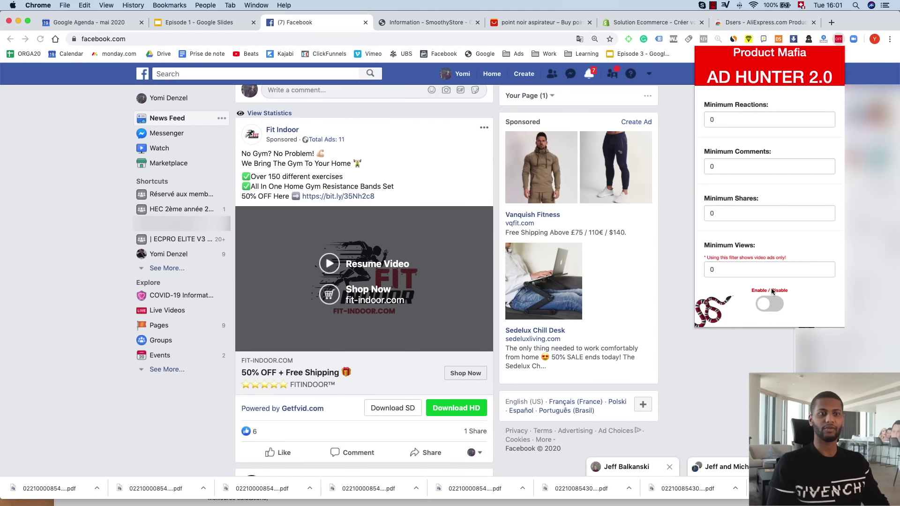
pyautogui.click(764, 306)
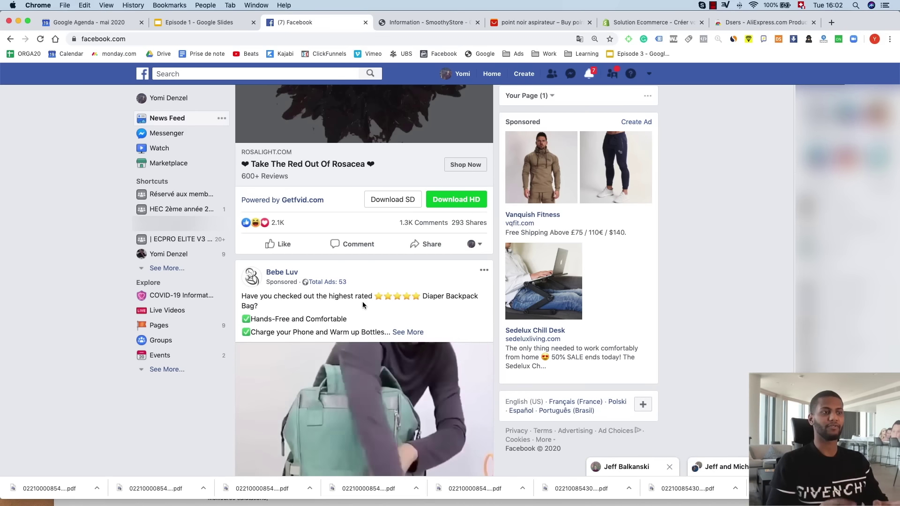
pyautogui.scroll(-10, 394, 211)
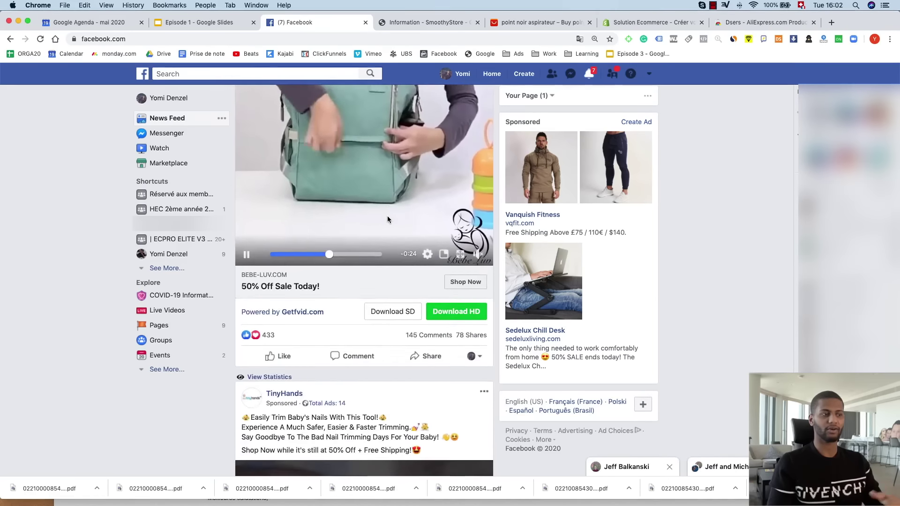
pyautogui.scroll(-3, 388, 216)
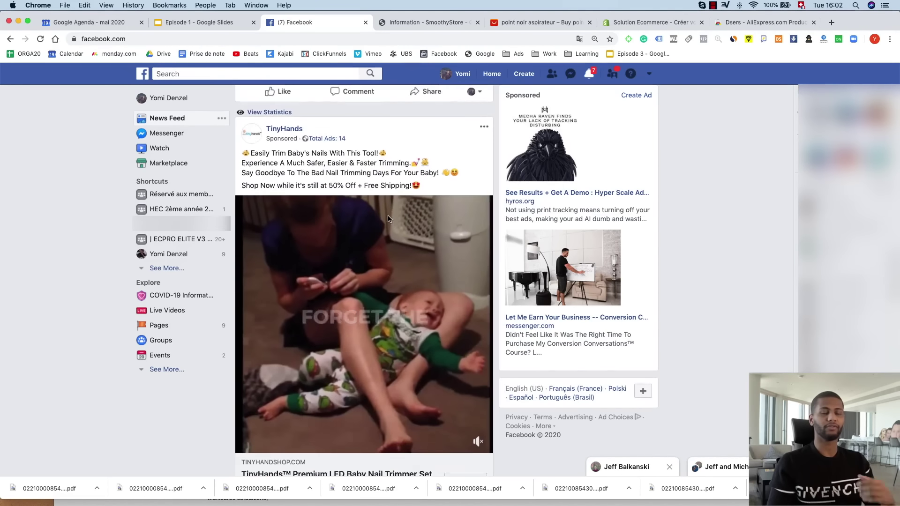
# Open the first blackhead vacuum listing in the AliExpress results and examine its rating, orders, price, variants and shipping options.
pyautogui.press('super+5')
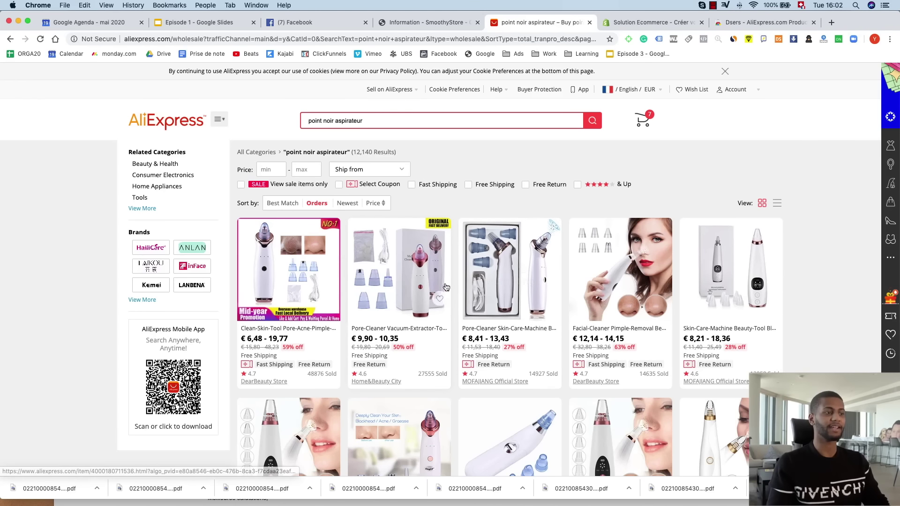
pyautogui.click(285, 330)
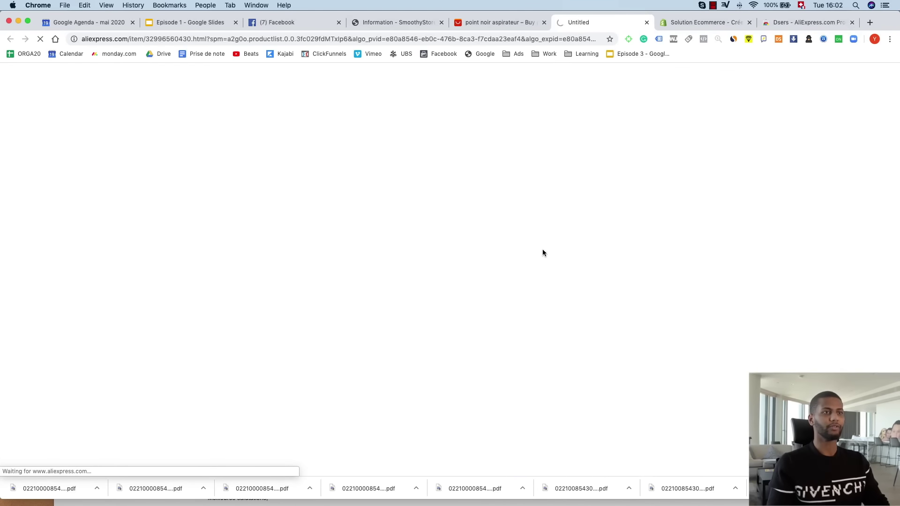
pyautogui.click(441, 373)
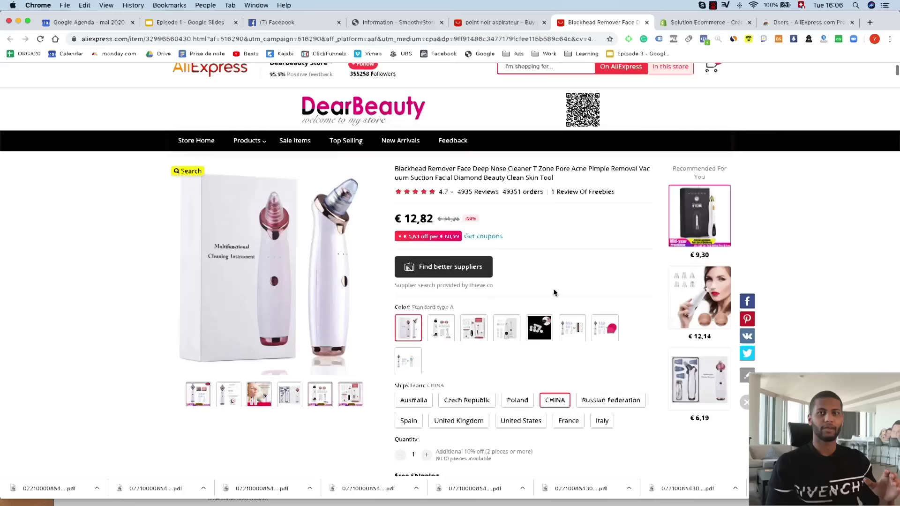
pyautogui.scroll(-2, 553, 289)
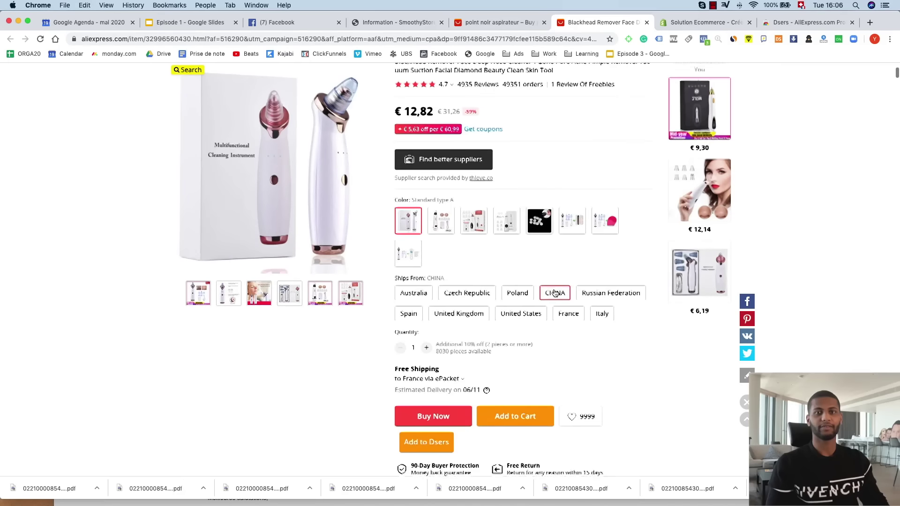
pyautogui.scroll(1, 555, 293)
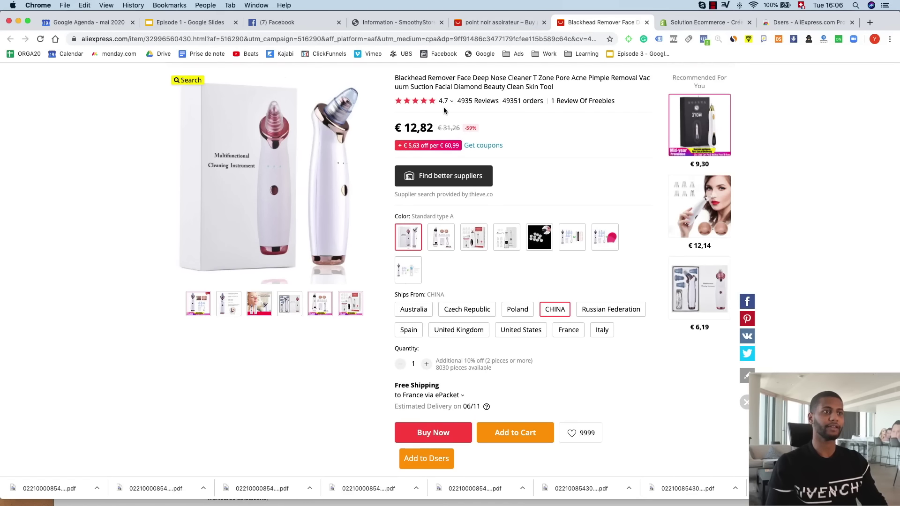
pyautogui.moveTo(438, 107)
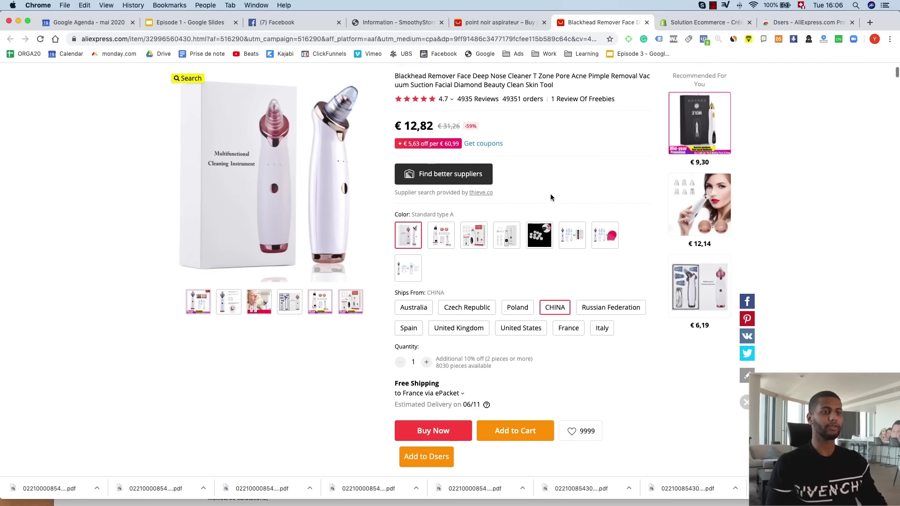
pyautogui.scroll(-1, 544, 211)
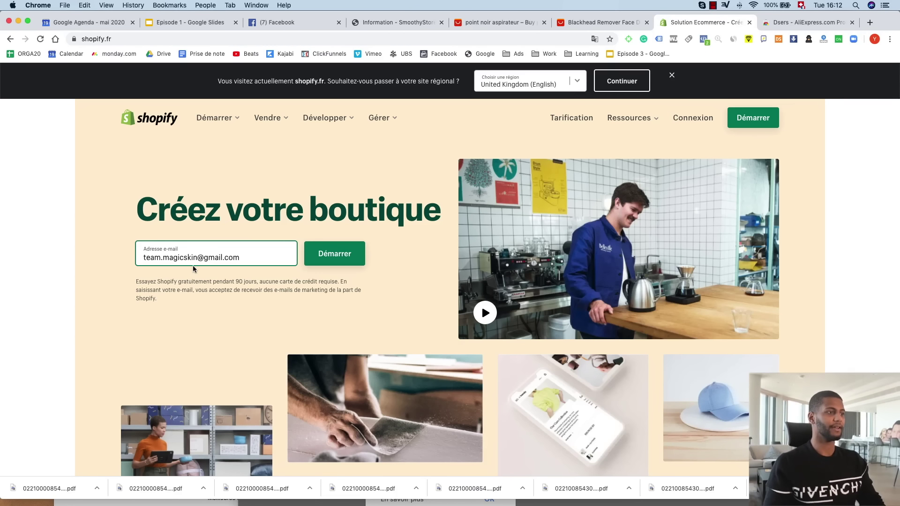
# Create a free-trial Shopify store with the account password and the store name magicskinfr, skipping the business questionnaire.
pyautogui.click(344, 262)
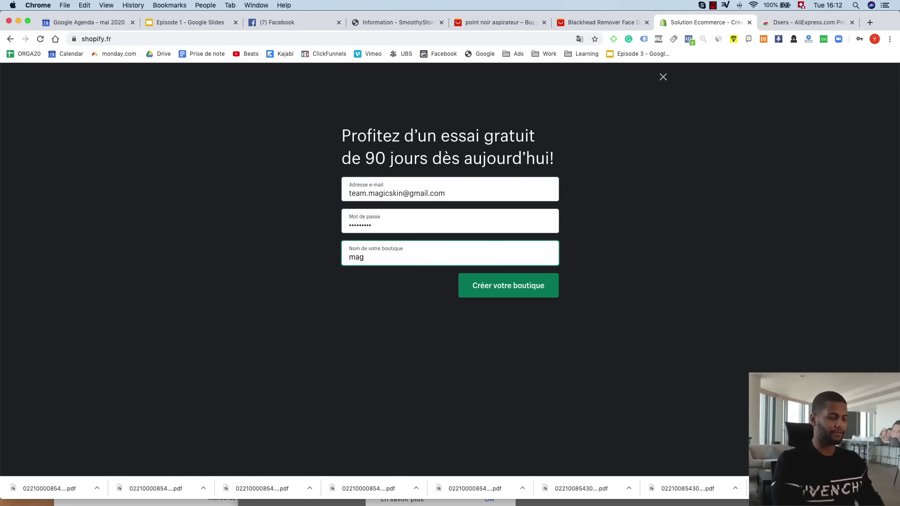
pyautogui.write('icskin')
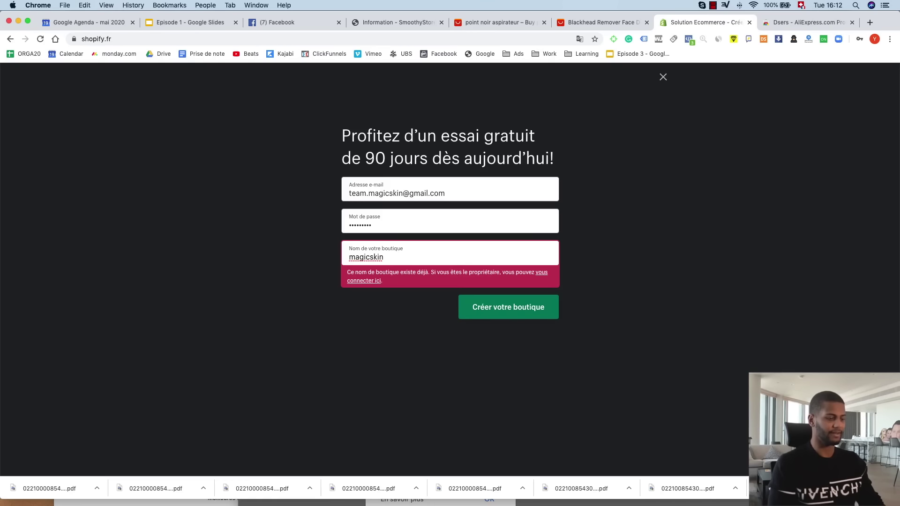
pyautogui.write('fr')
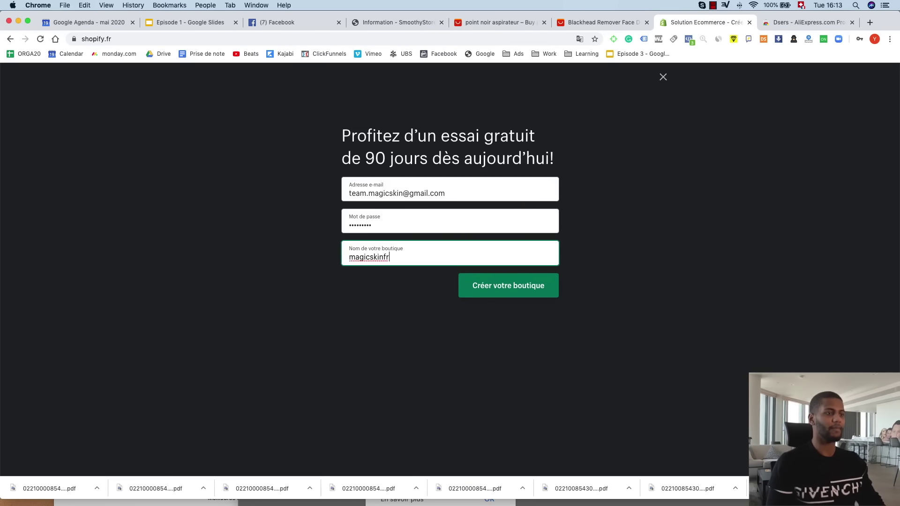
pyautogui.click(517, 294)
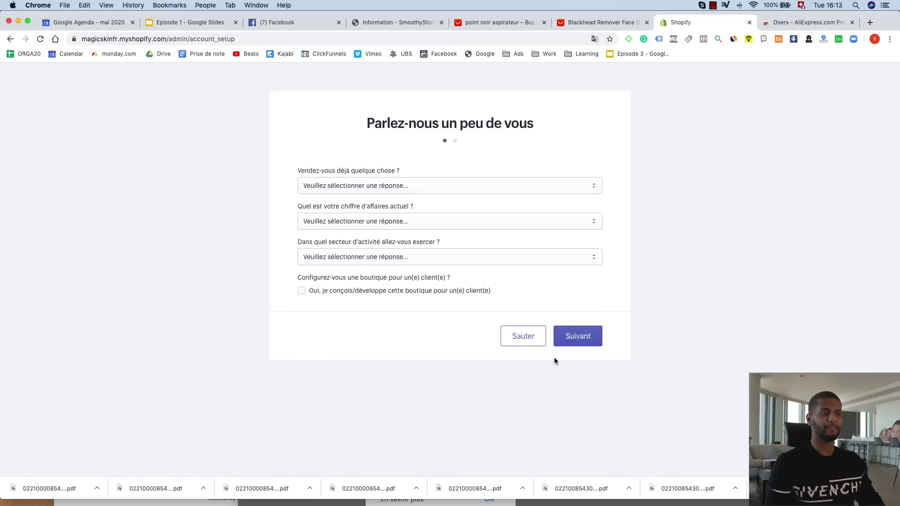
pyautogui.click(523, 347)
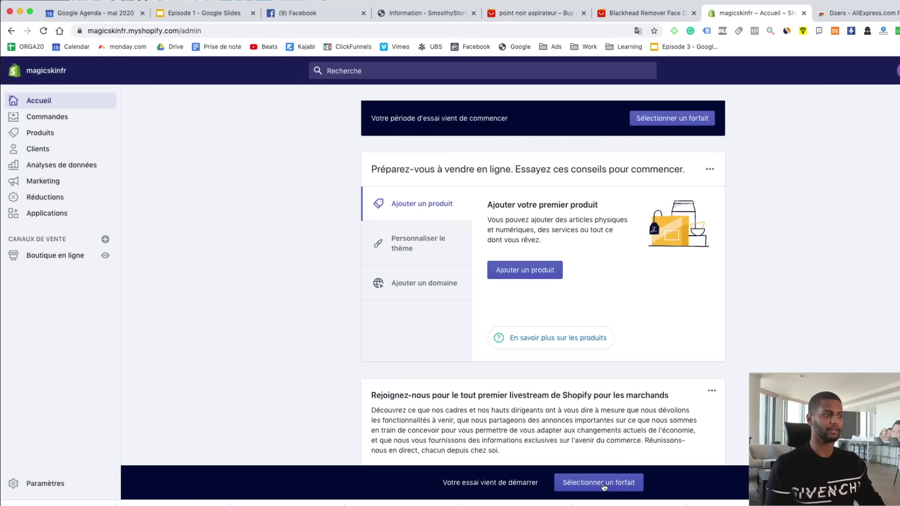
# Compare the Shopify plans, choose the $29 monthly Basic Shopify plan and review its billing cycles and payment methods.
pyautogui.click(604, 487)
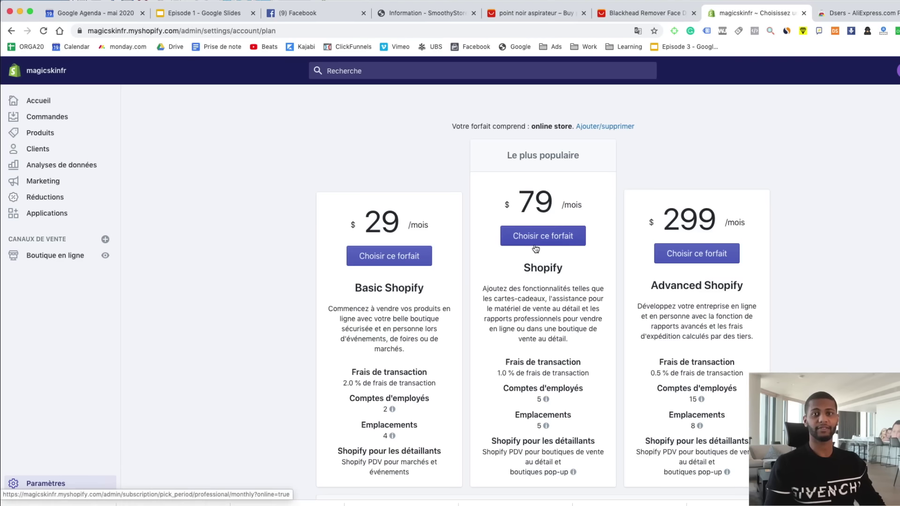
pyautogui.moveTo(361, 384); pyautogui.dragTo(341, 385)
pyautogui.moveTo(518, 373); pyautogui.dragTo(487, 380)
pyautogui.click(383, 257)
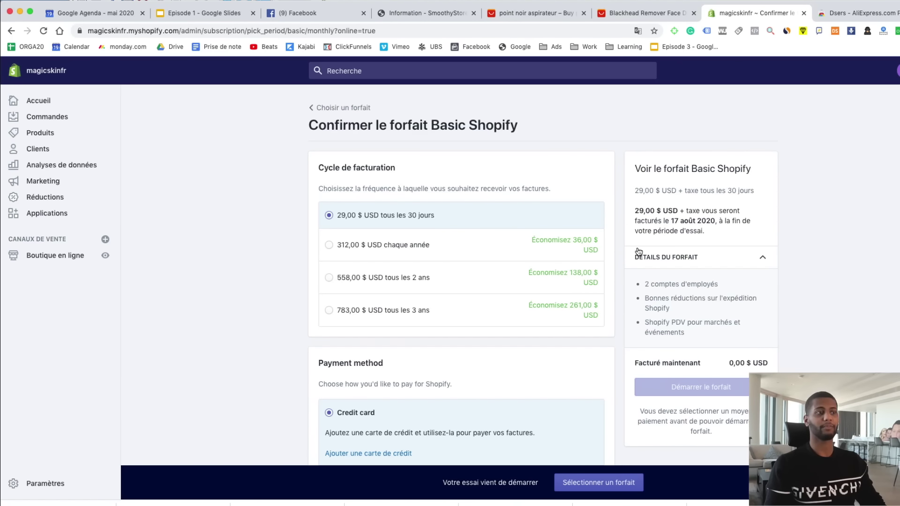
pyautogui.scroll(-2, 637, 252)
pyautogui.scroll(1, 638, 252)
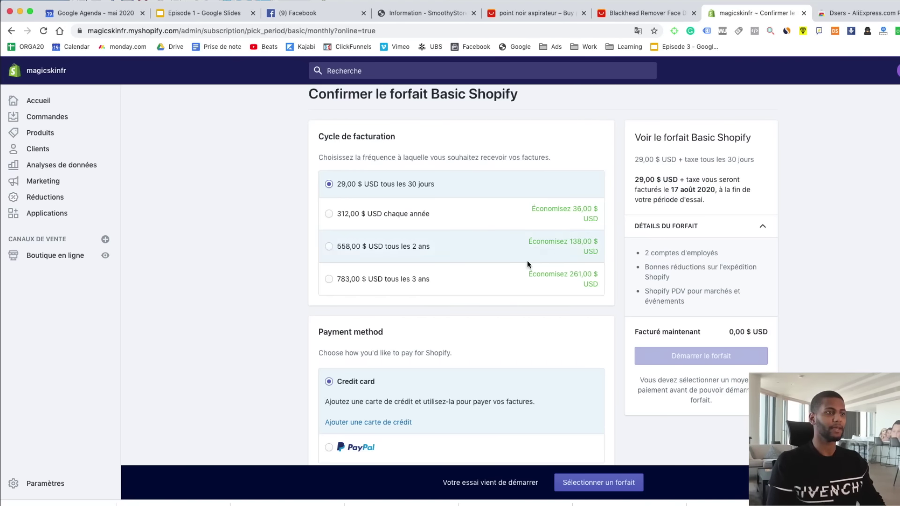
pyautogui.scroll(-3, 510, 283)
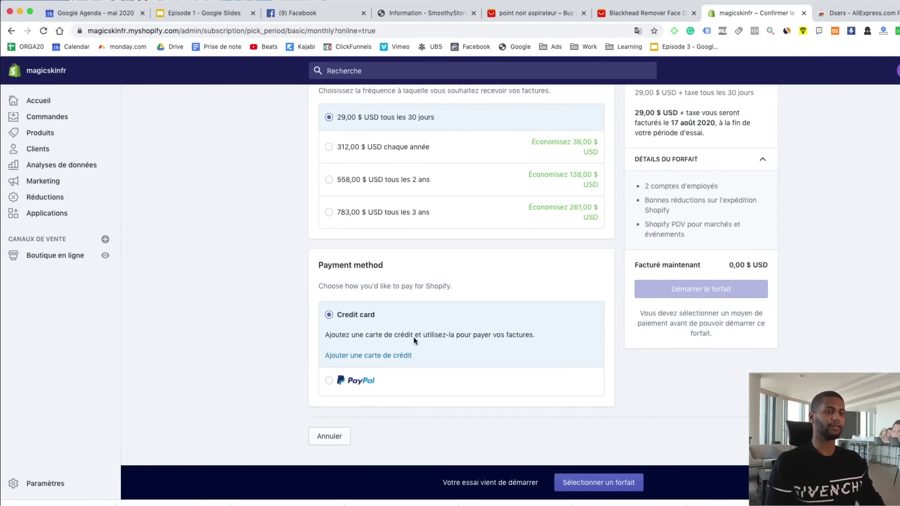
pyautogui.scroll(2, 413, 337)
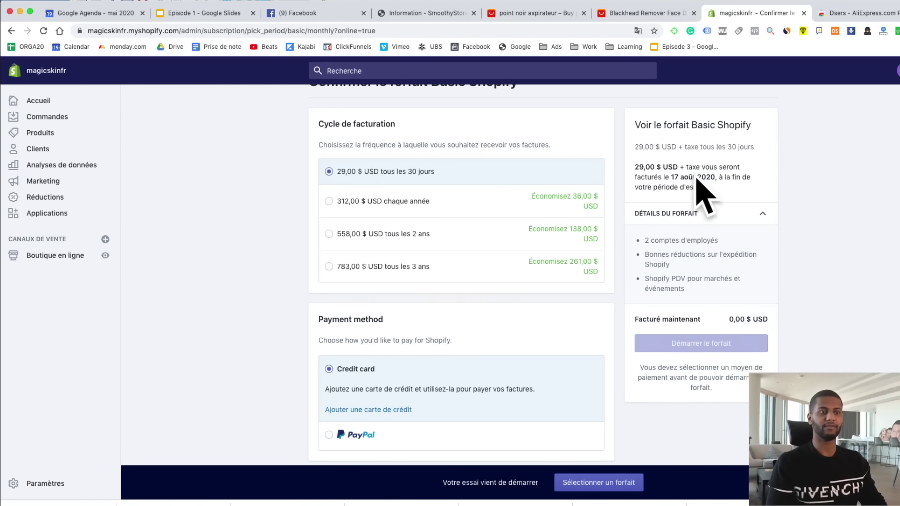
# Disable password protection in the online store's preferences and save the change.
pyautogui.click(65, 345)
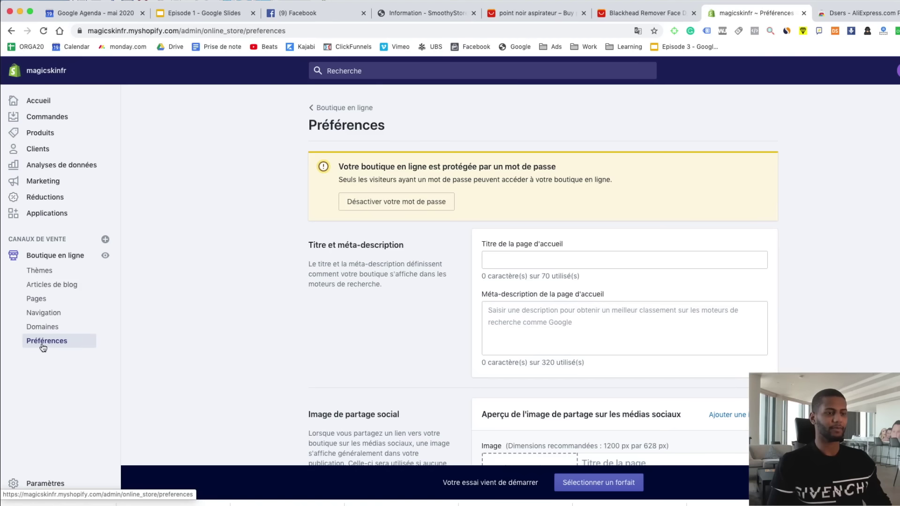
pyautogui.scroll(-20, 527, 280)
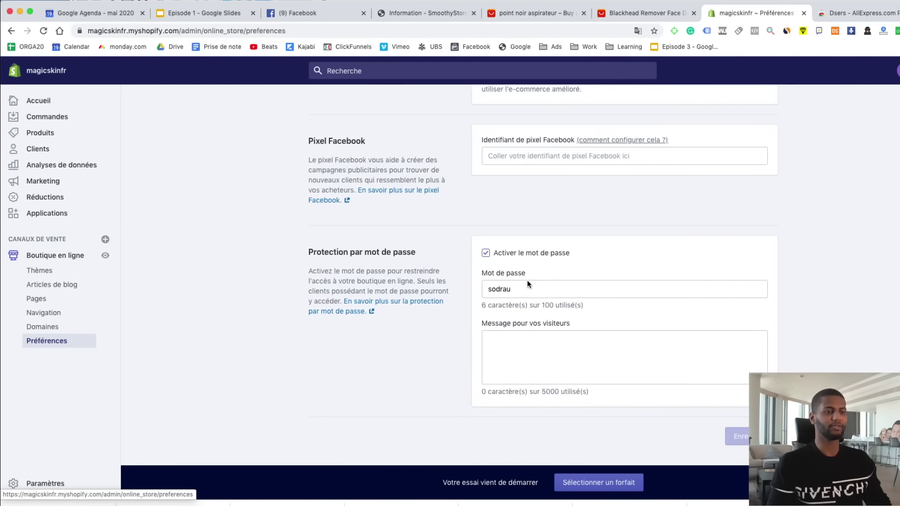
pyautogui.click(485, 255)
pyautogui.press('super+s')
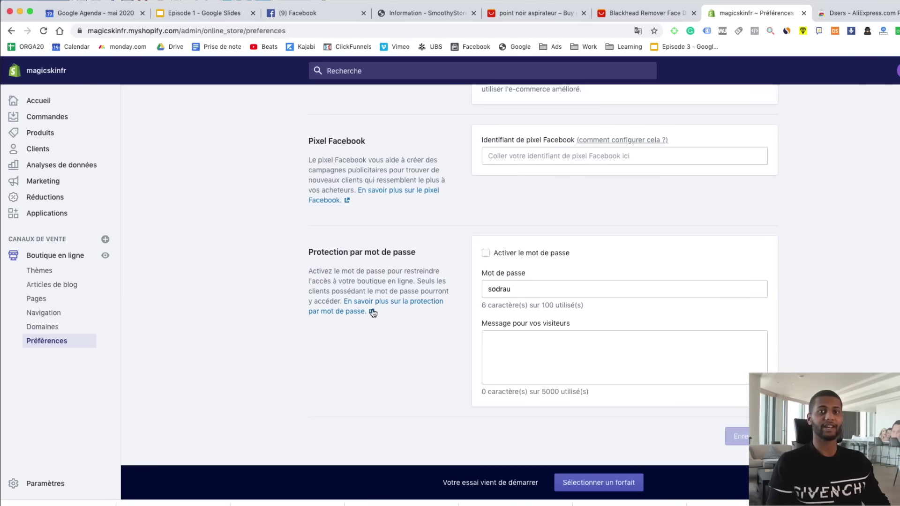
# Open the Shopify App Store from the store's applications page and search for dsers.
pyautogui.click(39, 101)
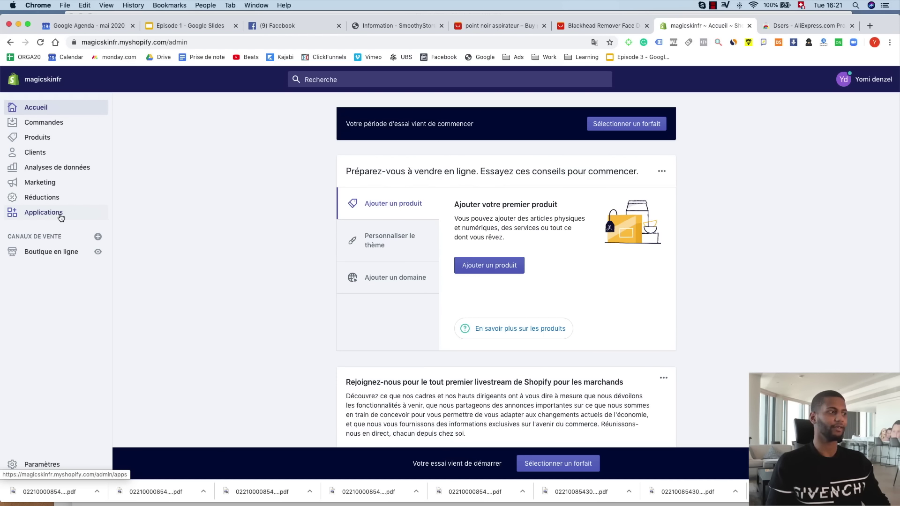
pyautogui.click(40, 217)
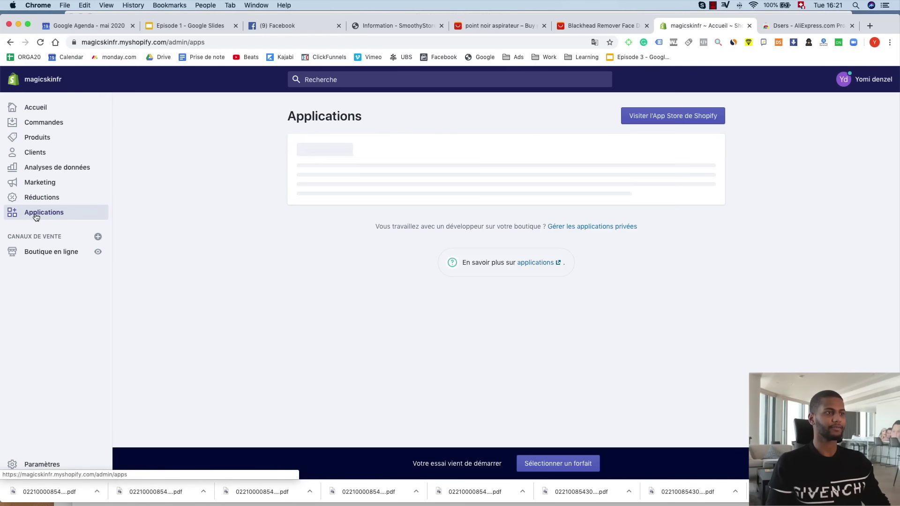
pyautogui.click(664, 118)
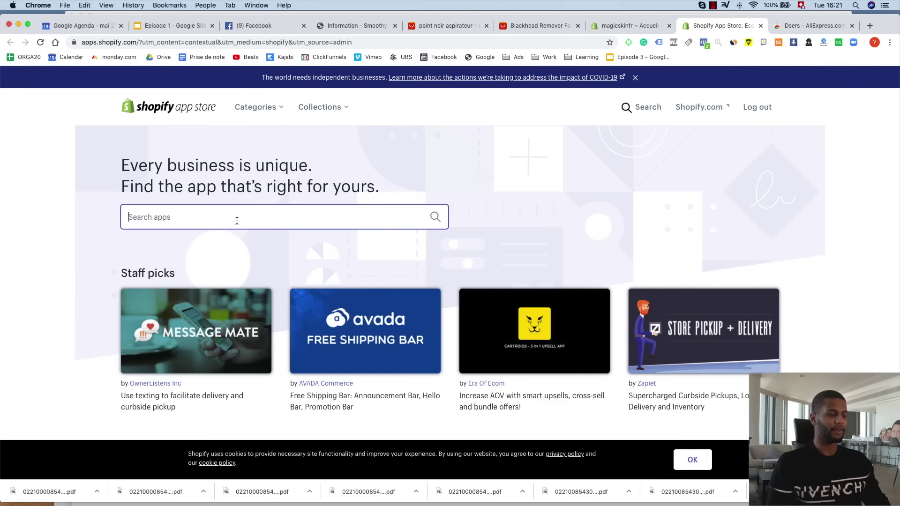
pyautogui.write('dsers')
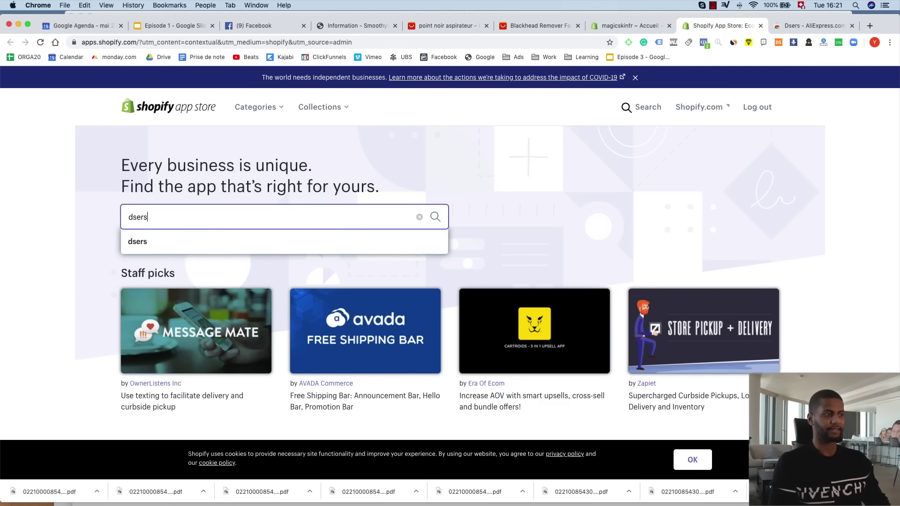
pyautogui.press('Return')
# Add the DSers - AliExpress Dropshipping app and authorize its installation on the magicskinfr store.
pyautogui.click(525, 282)
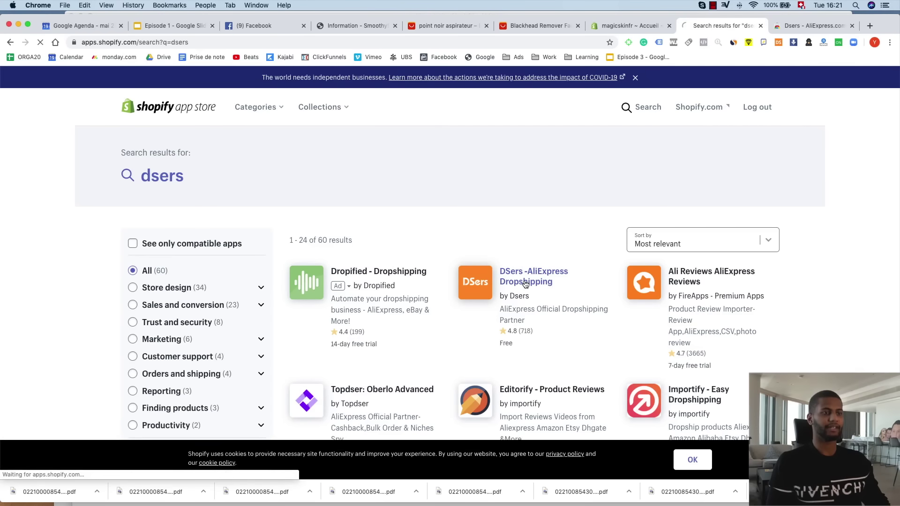
pyautogui.click(236, 261)
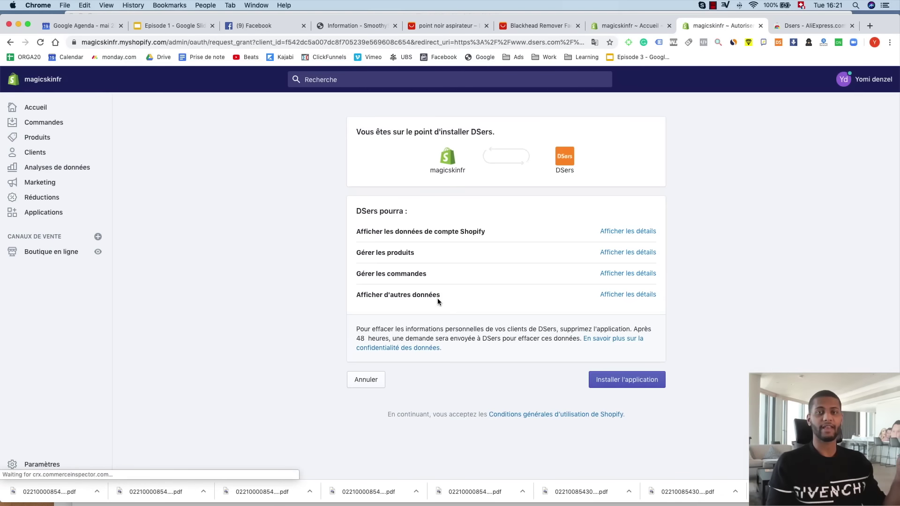
pyautogui.click(631, 380)
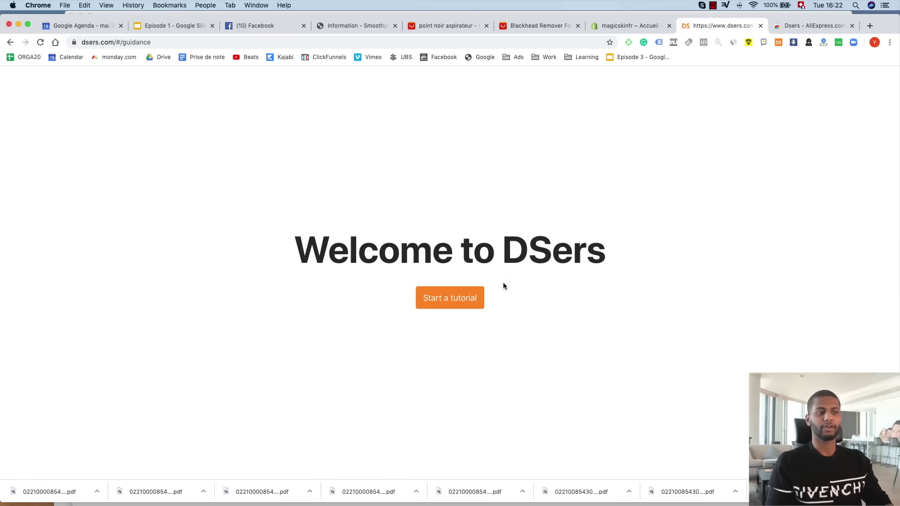
# Go through the DSers welcome tutorial from store linking to bulk orders, acknowledging each page until it is finished.
pyautogui.click(449, 303)
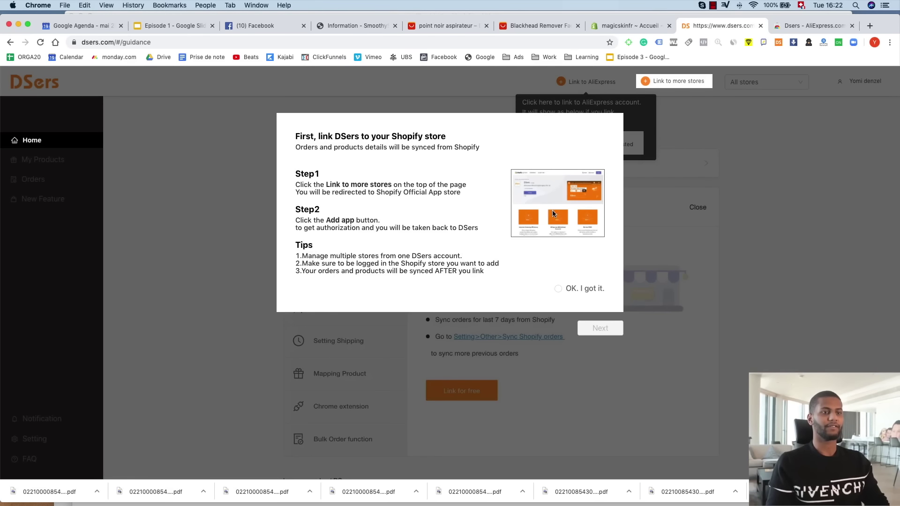
pyautogui.click(556, 290)
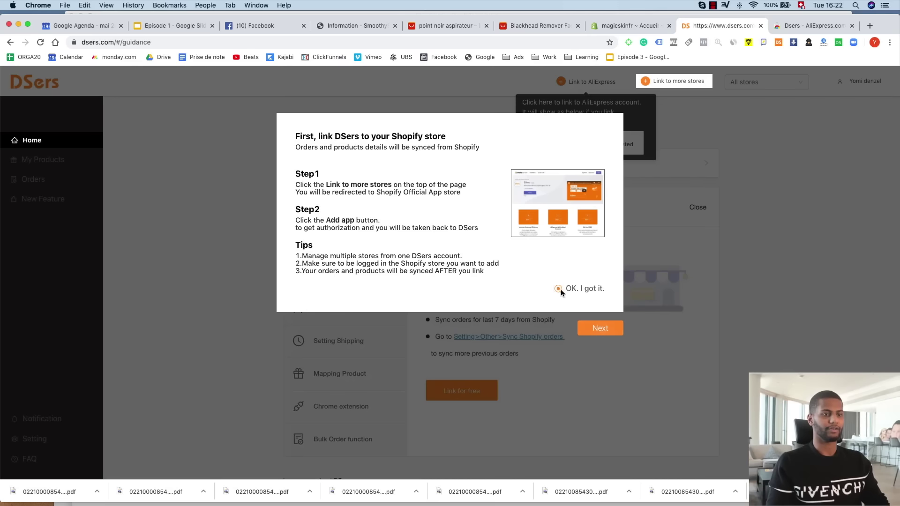
pyautogui.click(599, 332)
pyautogui.click(568, 294)
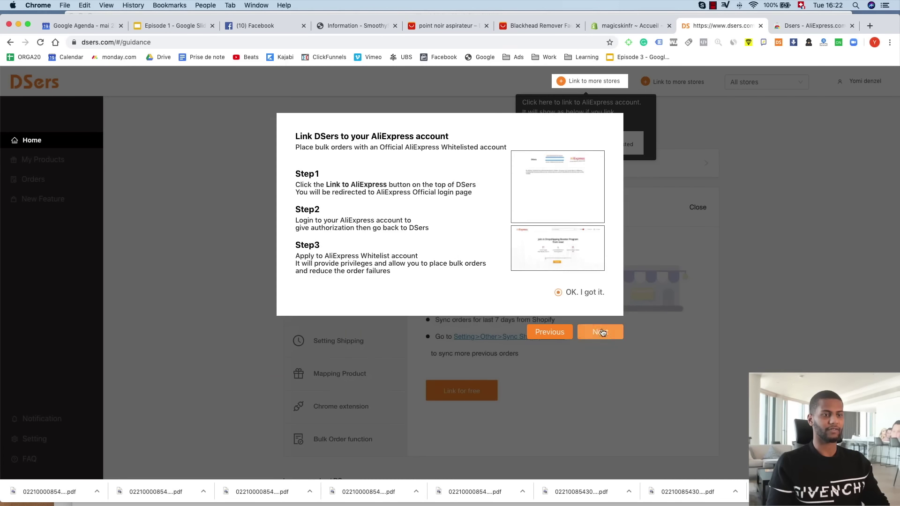
pyautogui.click(600, 328)
pyautogui.click(695, 305)
pyautogui.click(721, 334)
pyautogui.moveTo(586, 285); pyautogui.dragTo(588, 286)
pyautogui.click(583, 310)
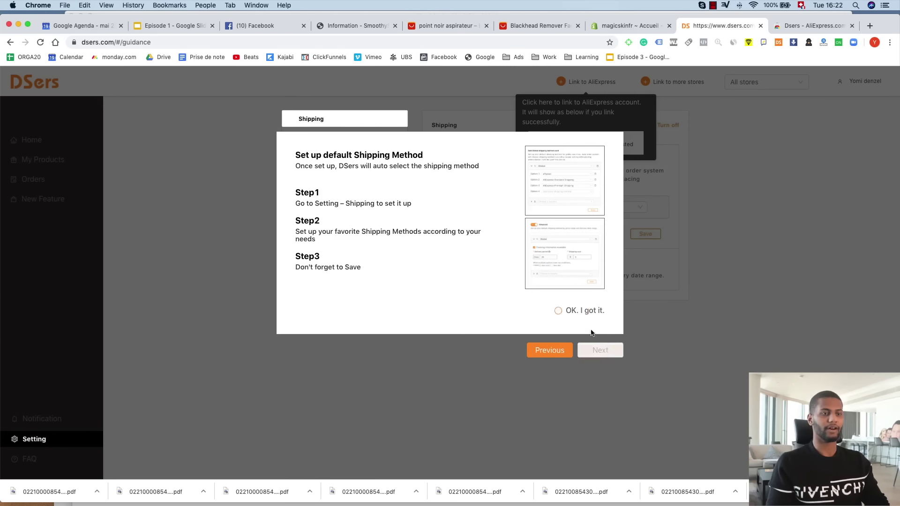
pyautogui.click(601, 352)
pyautogui.click(653, 302)
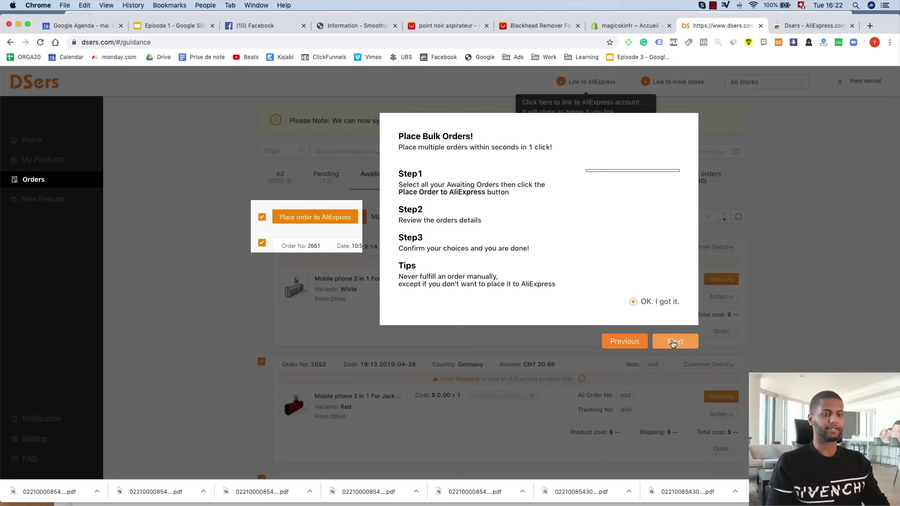
pyautogui.click(675, 341)
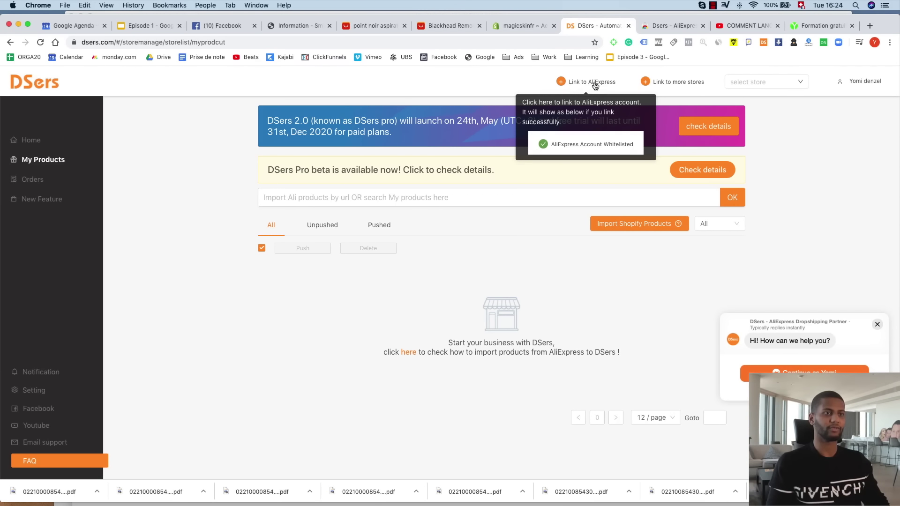
# Link DSers to the AliExpress account and select magicskinfr as the active store.
pyautogui.click(588, 86)
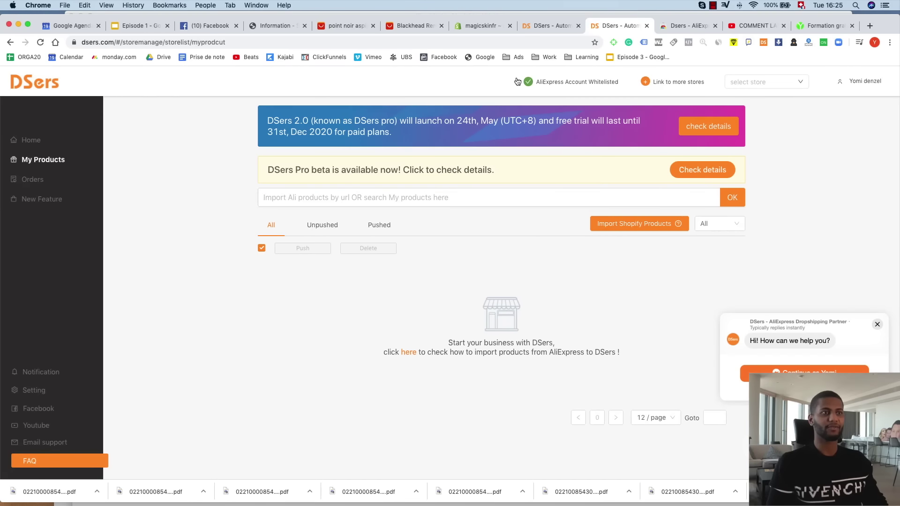
pyautogui.moveTo(528, 87)
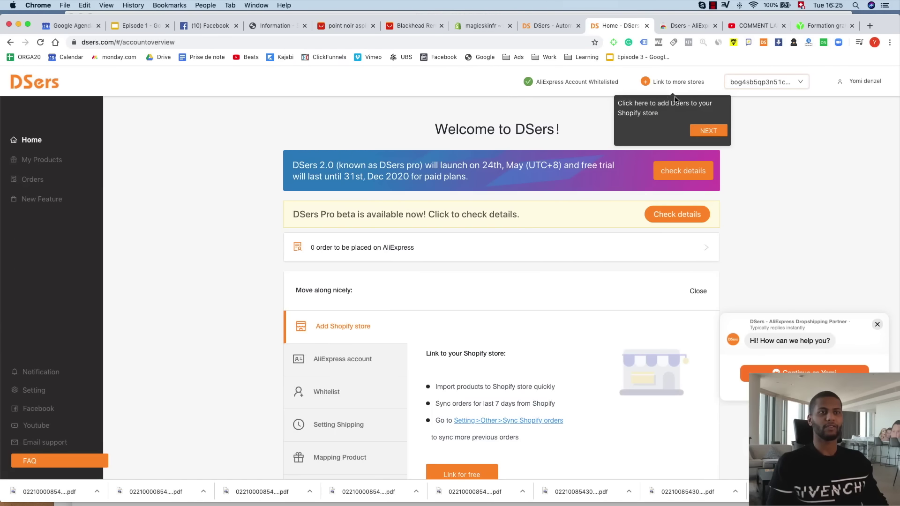
pyautogui.click(769, 83)
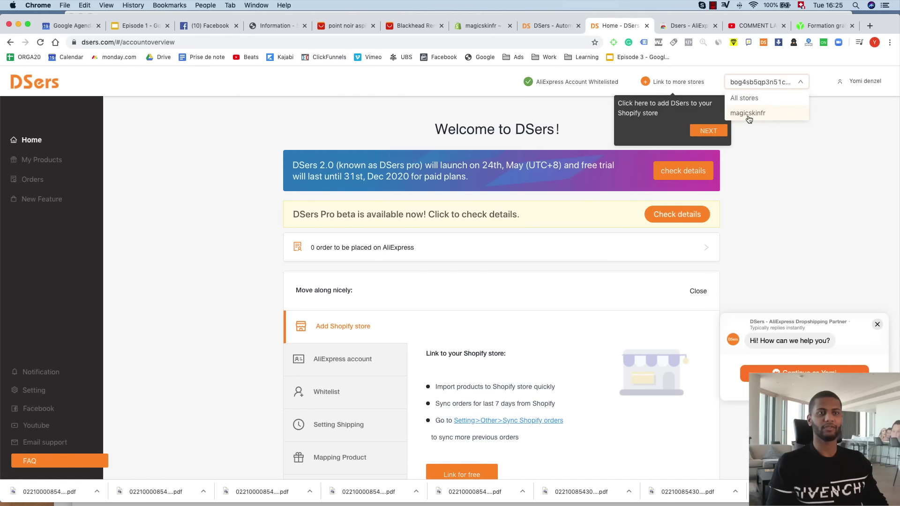
pyautogui.click(751, 115)
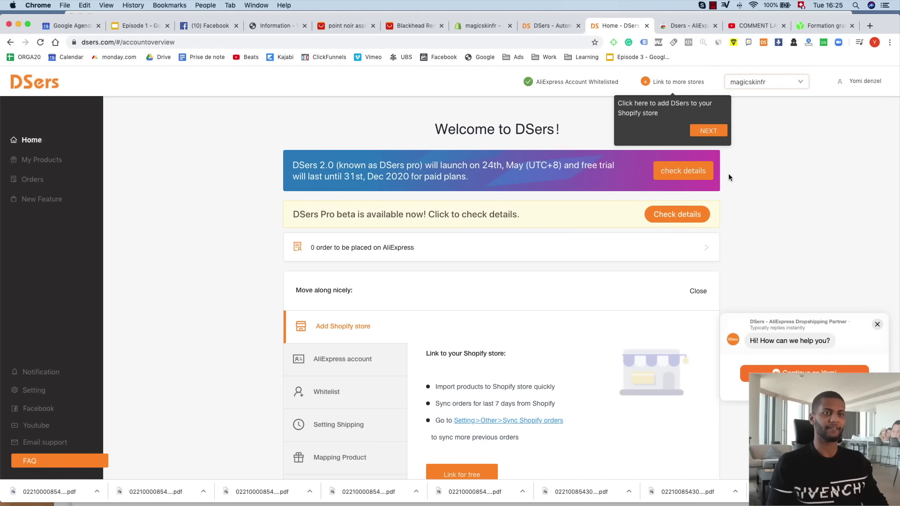
# Review the Chrome extension item in the DSers setup checklist and open the installed DSers extension.
pyautogui.scroll(-2, 294, 377)
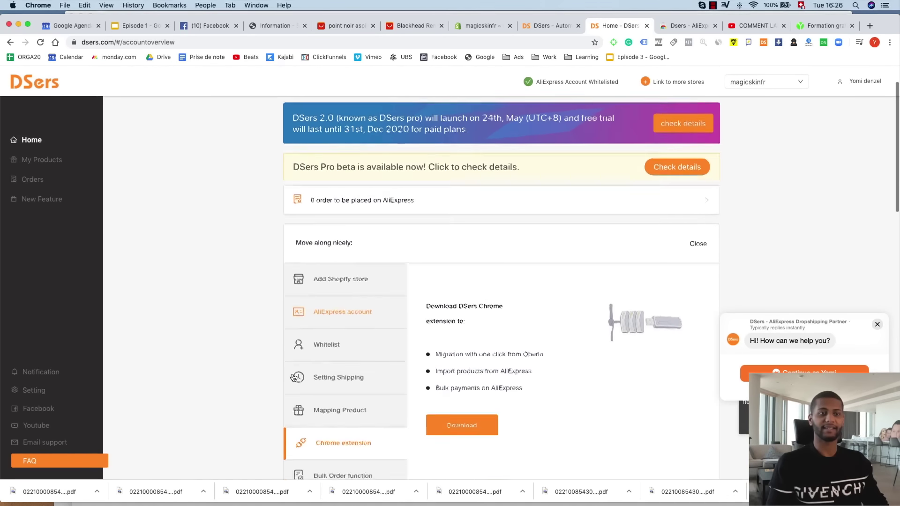
pyautogui.scroll(-1, 294, 378)
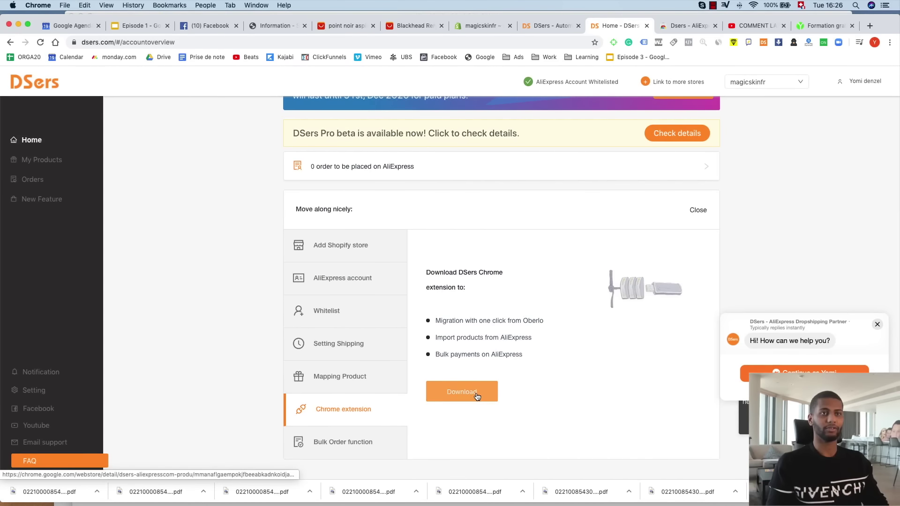
pyautogui.click(763, 42)
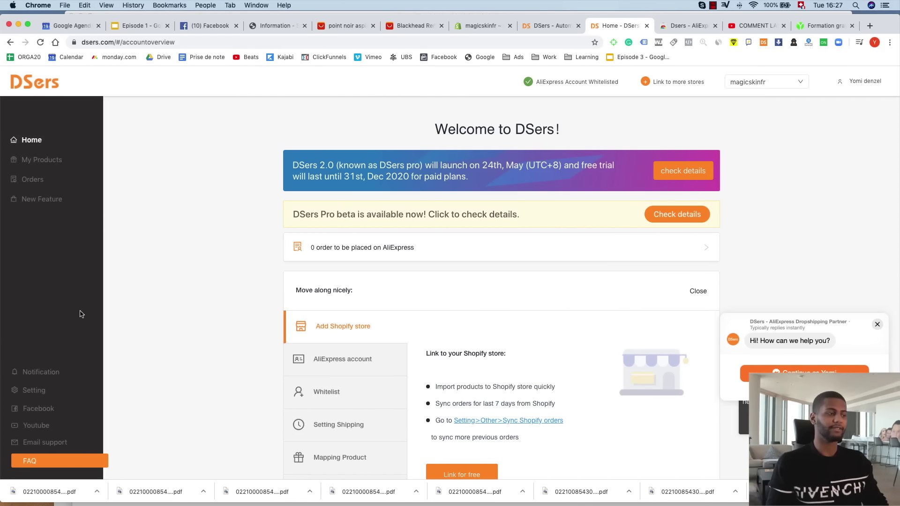
# Open the Other section of the DSers settings.
pyautogui.click(34, 391)
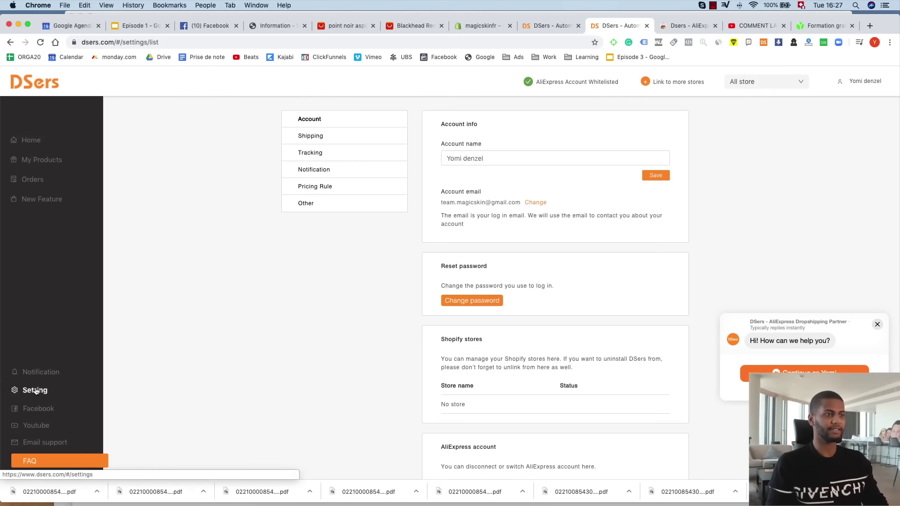
pyautogui.click(323, 207)
pyautogui.click(468, 258)
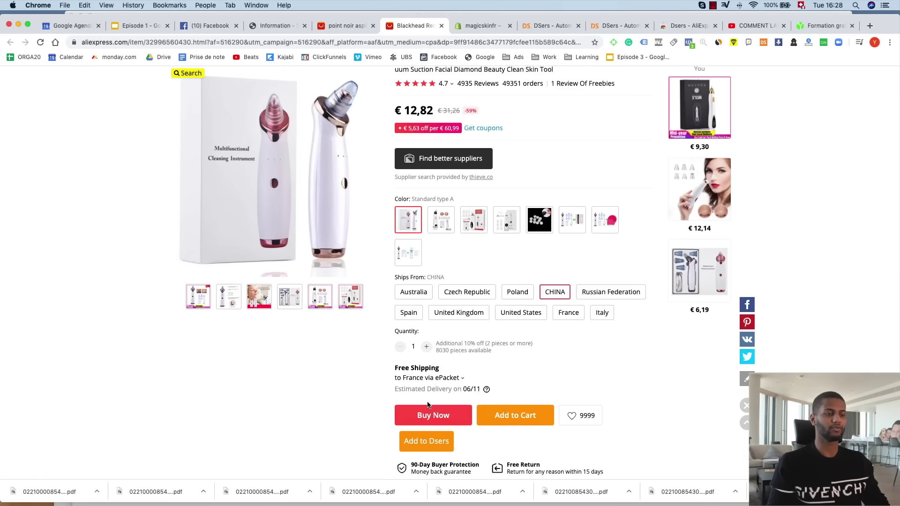
# On the AliExpress blackhead remover page, set the DSers extension's store to magicskinfr and its shipping option to AliExpress Standard Shipping.
pyautogui.scroll(5, 440, 389)
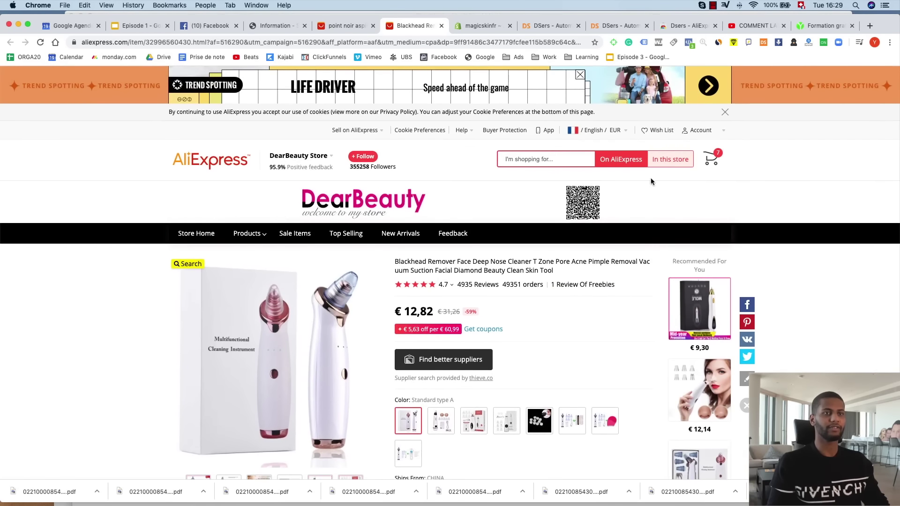
pyautogui.click(763, 42)
pyautogui.click(734, 66)
pyautogui.click(738, 71)
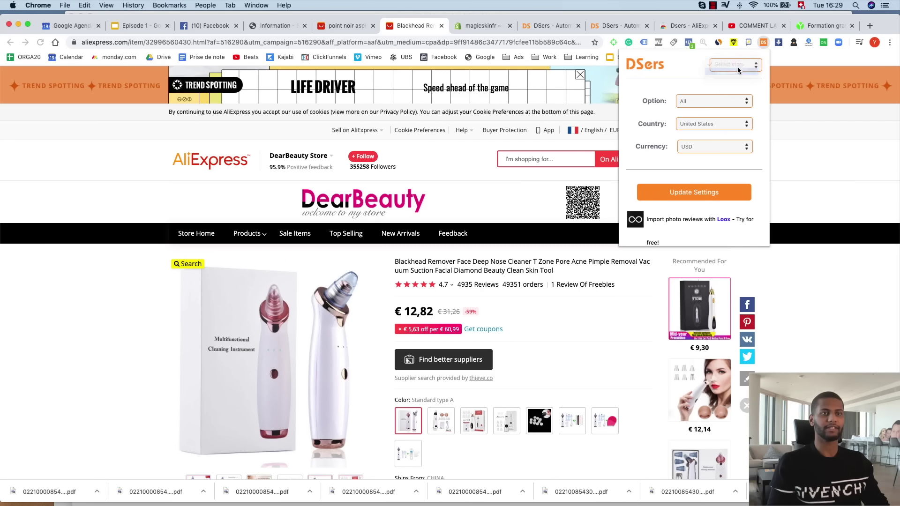
pyautogui.click(702, 104)
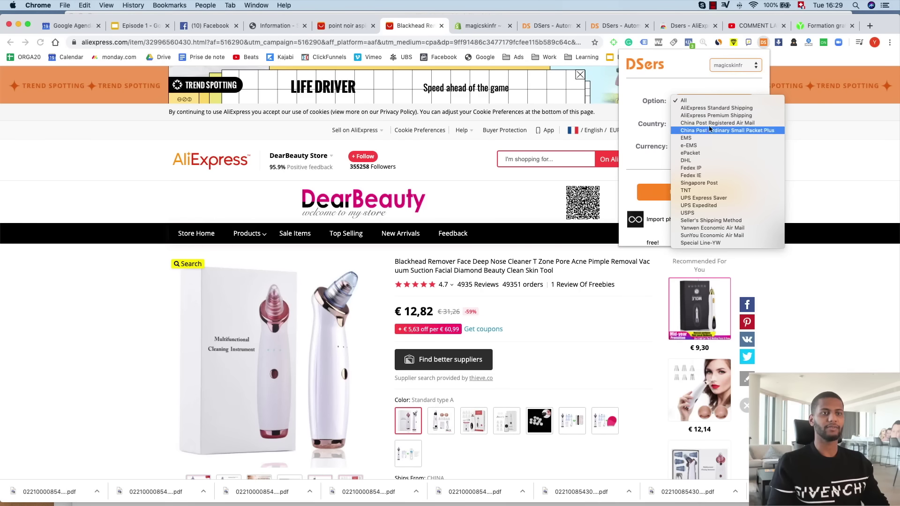
pyautogui.click(710, 111)
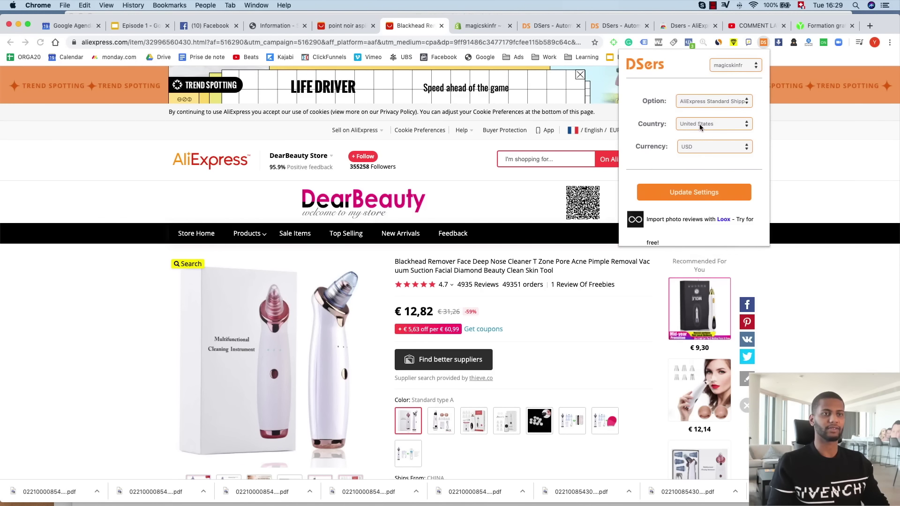
# Set the DSers extension's shipping country to France and update its settings.
pyautogui.click(700, 127)
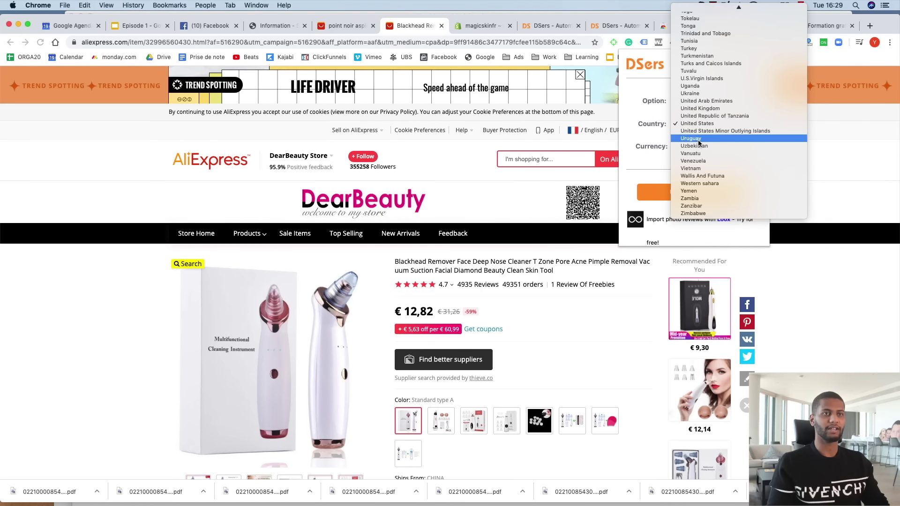
pyautogui.scroll(10, 700, 142)
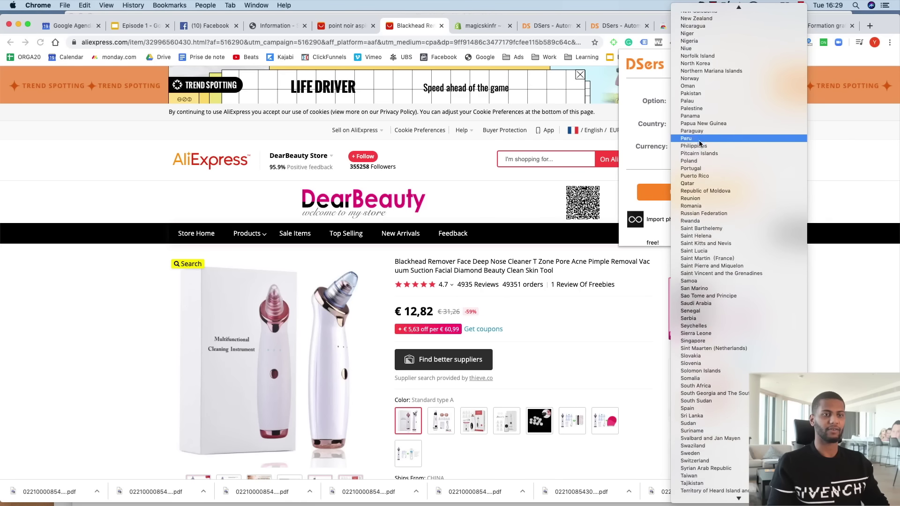
pyautogui.scroll(8, 712, 197)
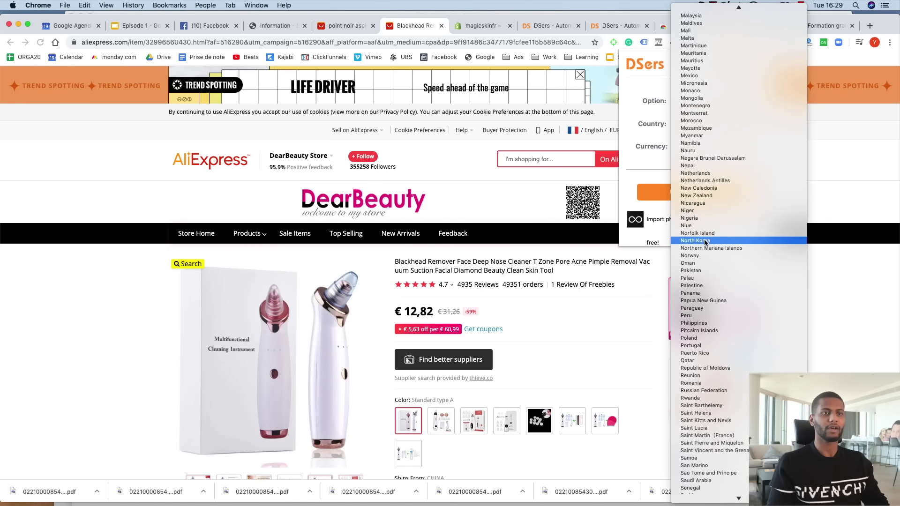
pyautogui.scroll(4, 699, 206)
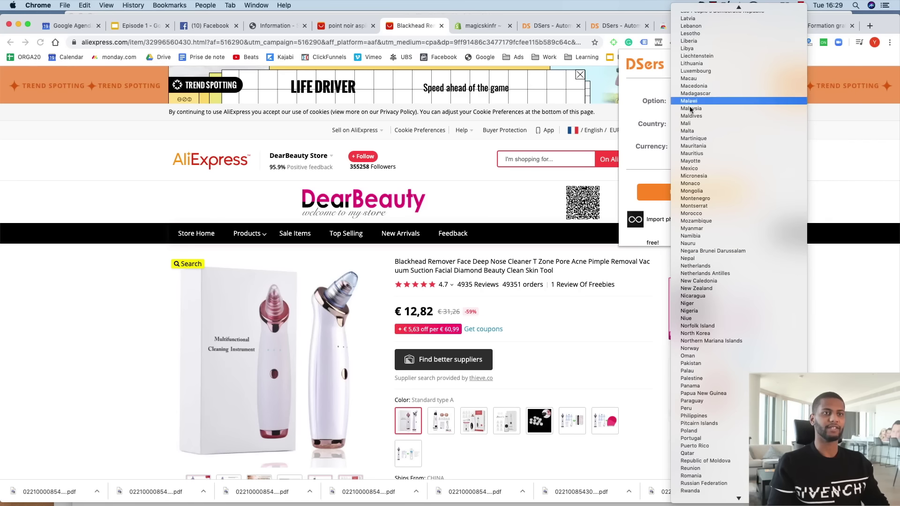
pyautogui.scroll(10, 699, 328)
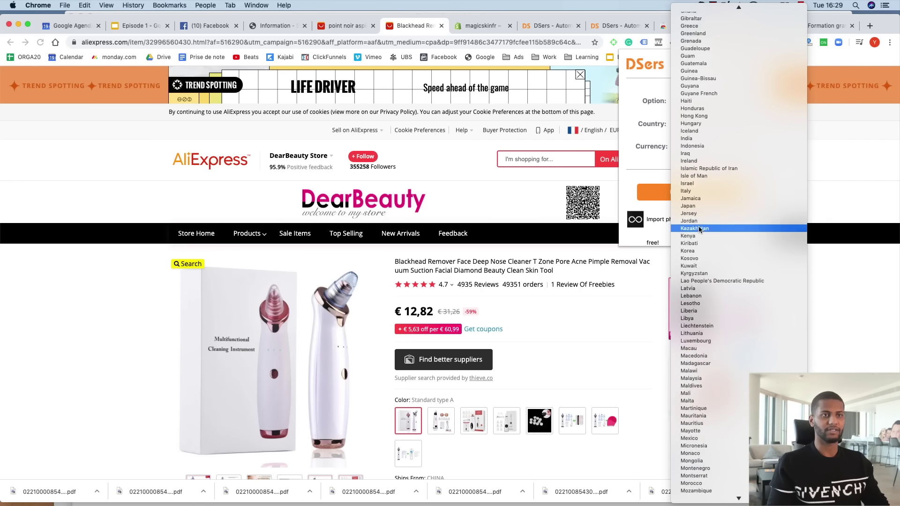
pyautogui.scroll(3, 699, 225)
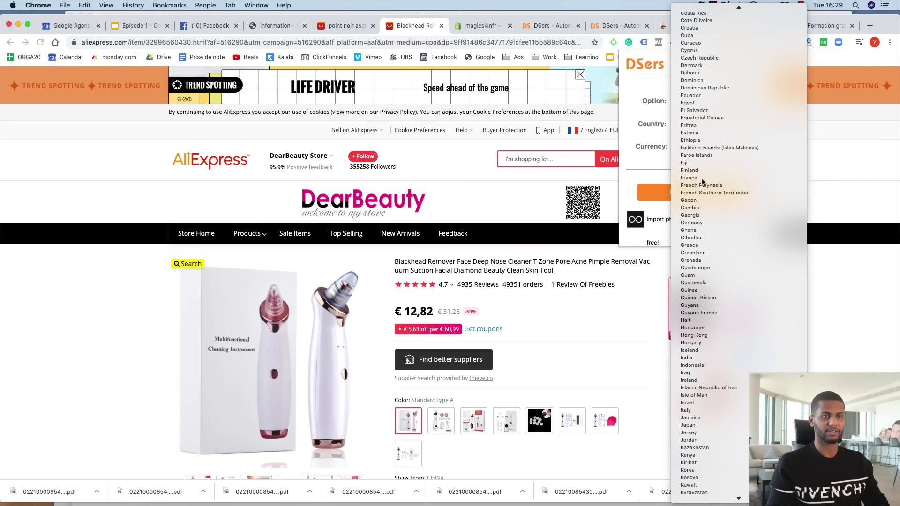
pyautogui.click(689, 187)
pyautogui.click(695, 193)
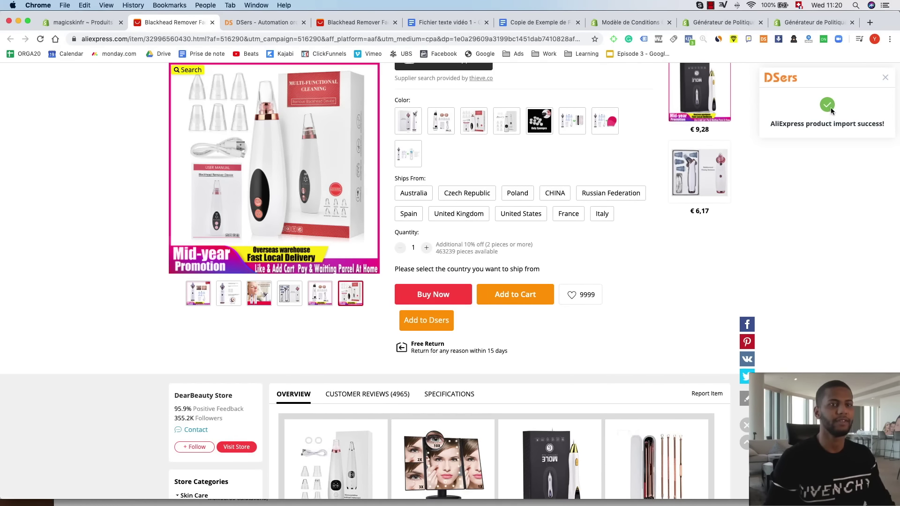
# Switch to DSers and refresh the My Products list to show the imported blackhead remover.
pyautogui.click(261, 23)
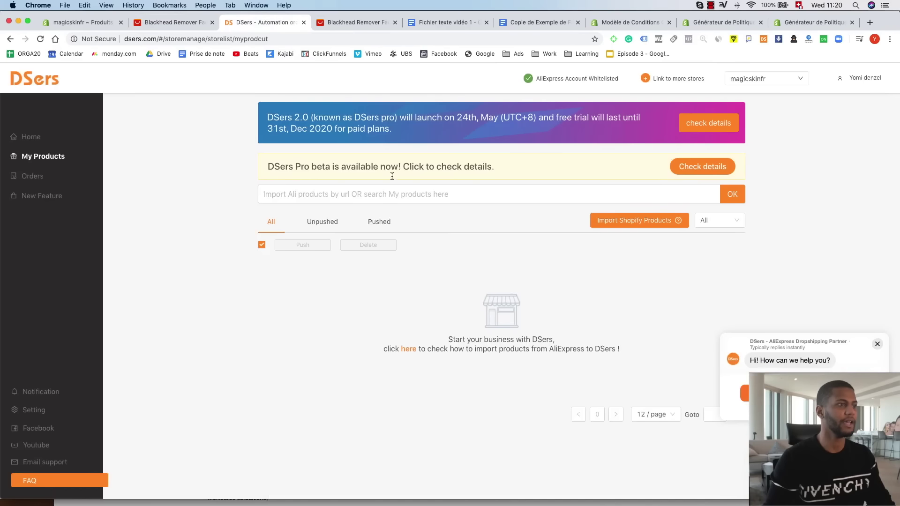
pyautogui.click(41, 160)
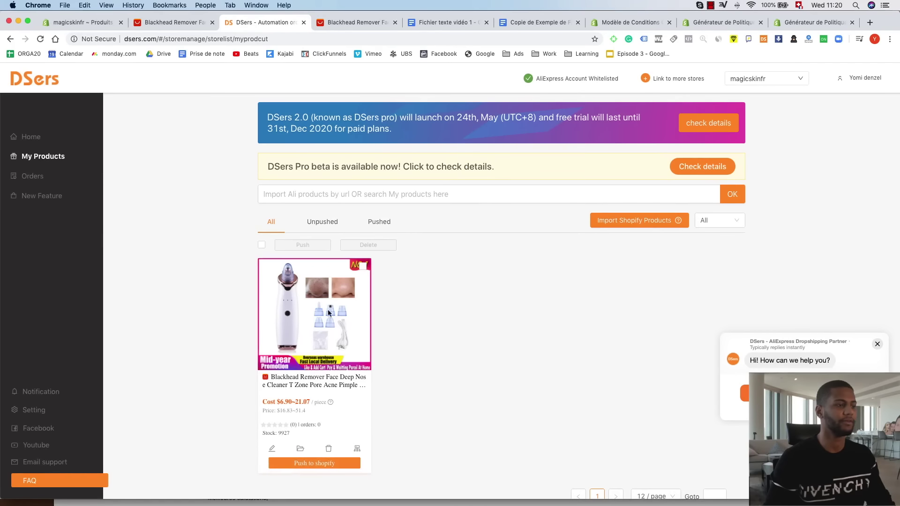
# Push the blackhead remover to the Shopify store and also publish it to the Online Store.
pyautogui.scroll(-3, 335, 310)
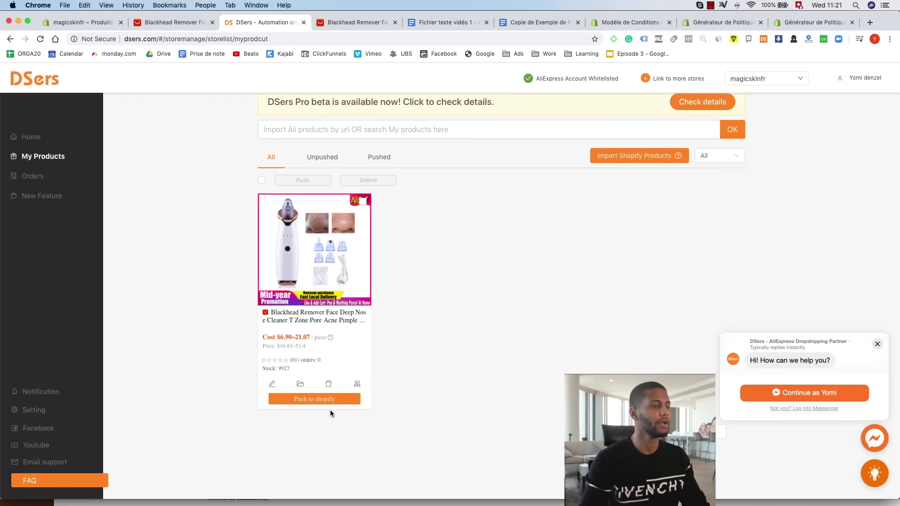
pyautogui.moveTo(318, 383)
pyautogui.click(302, 399)
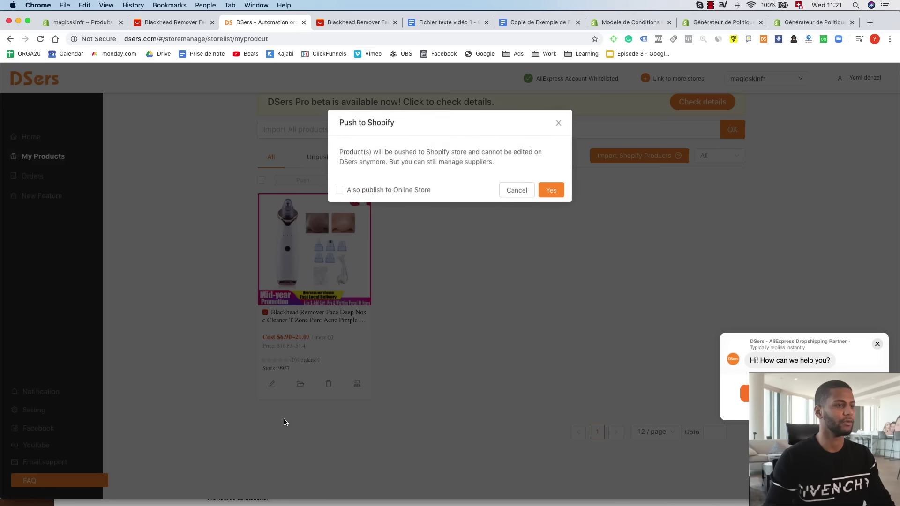
pyautogui.click(339, 191)
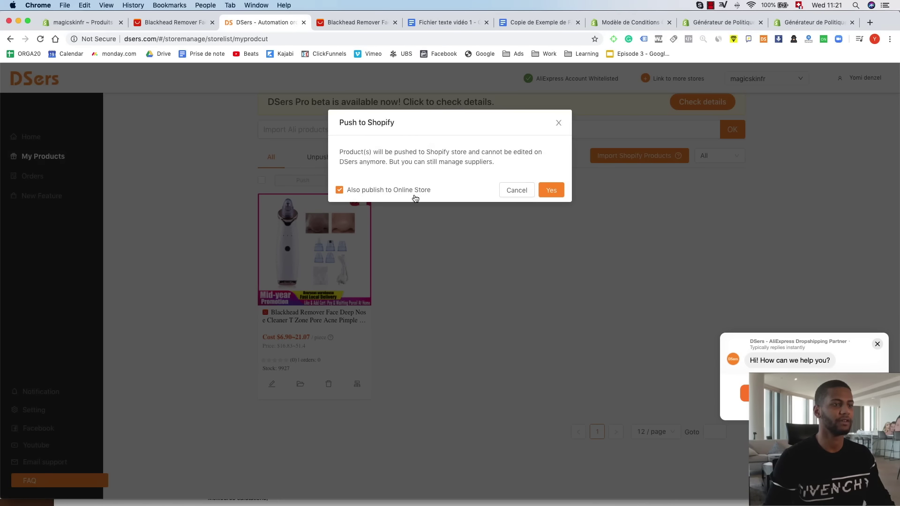
pyautogui.click(549, 191)
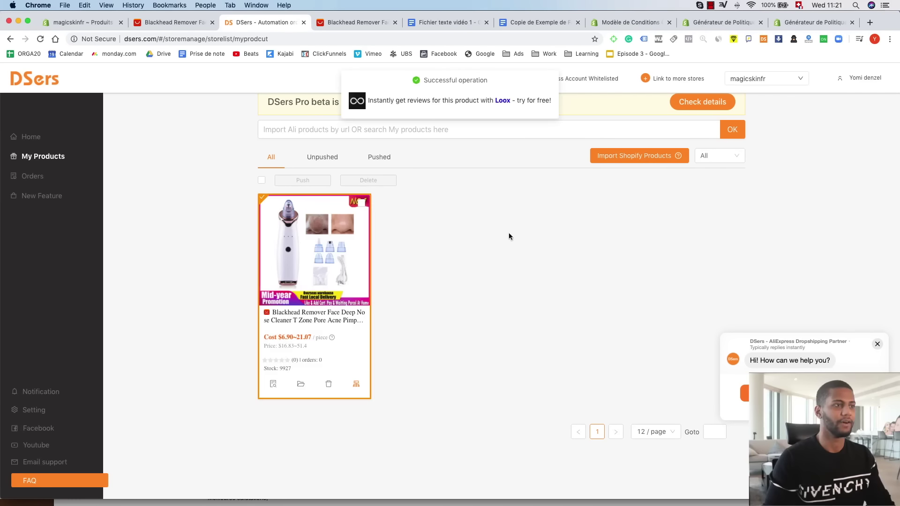
# Switch to the Shopify admin, refresh the product list and open the imported blackhead remover.
pyautogui.click(71, 24)
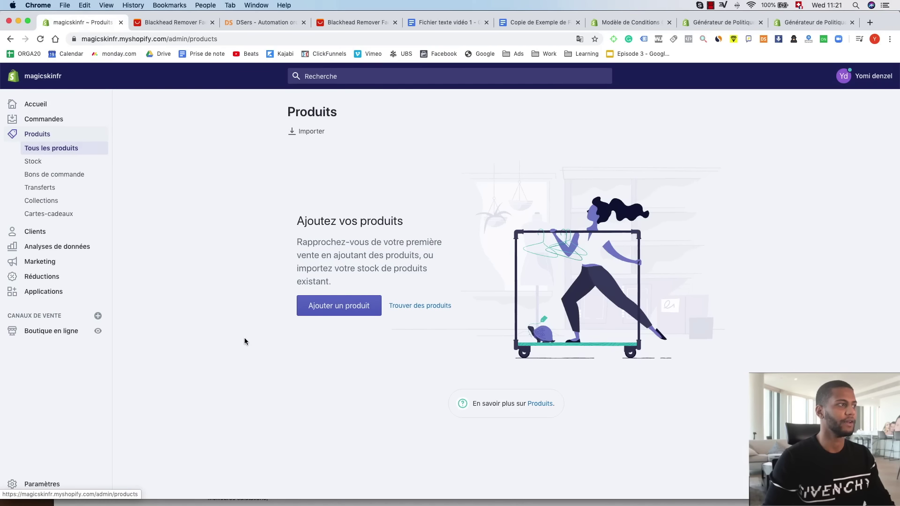
pyautogui.click(38, 135)
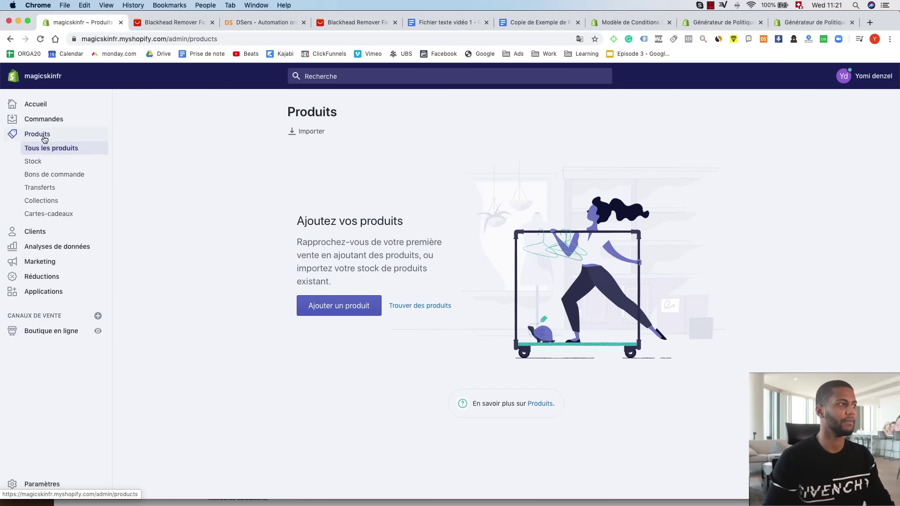
pyautogui.click(39, 41)
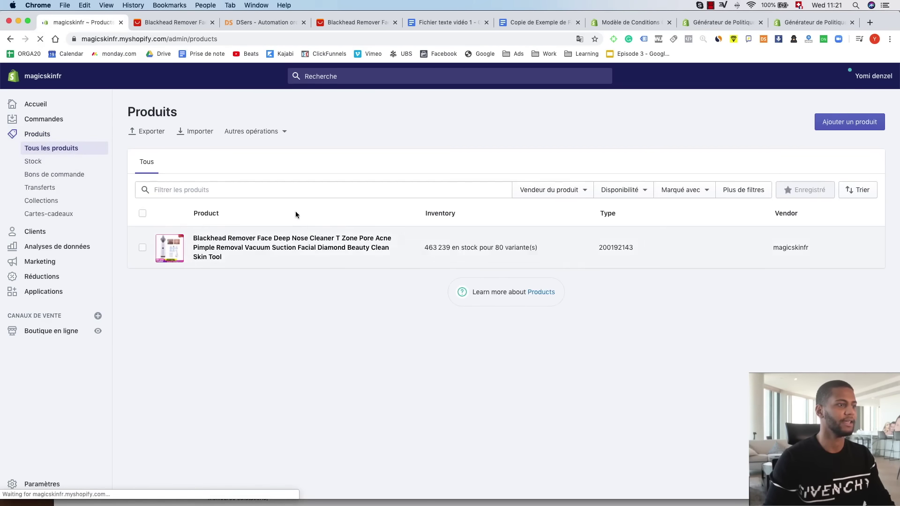
pyautogui.click(243, 251)
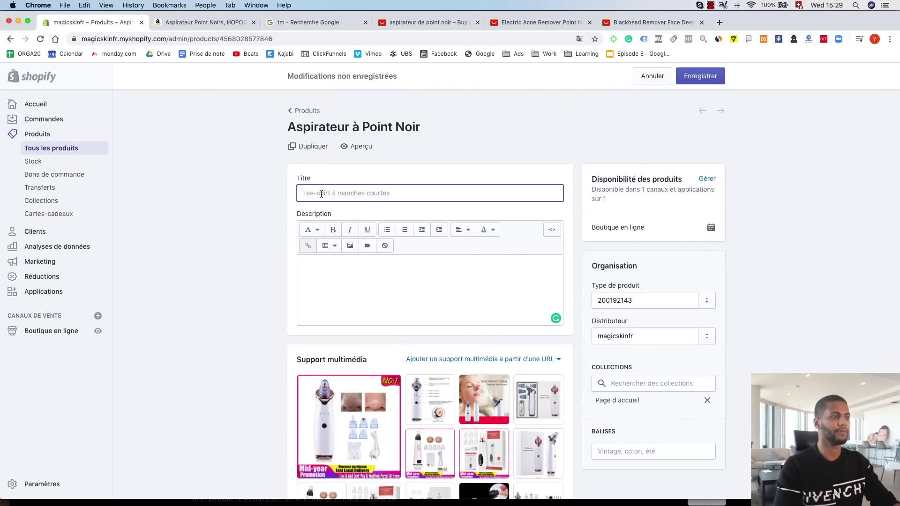
# Set the product title to "Aspirateur à Point Noir - Magic™".
pyautogui.write('Aspirateur à Point Noir Magic')
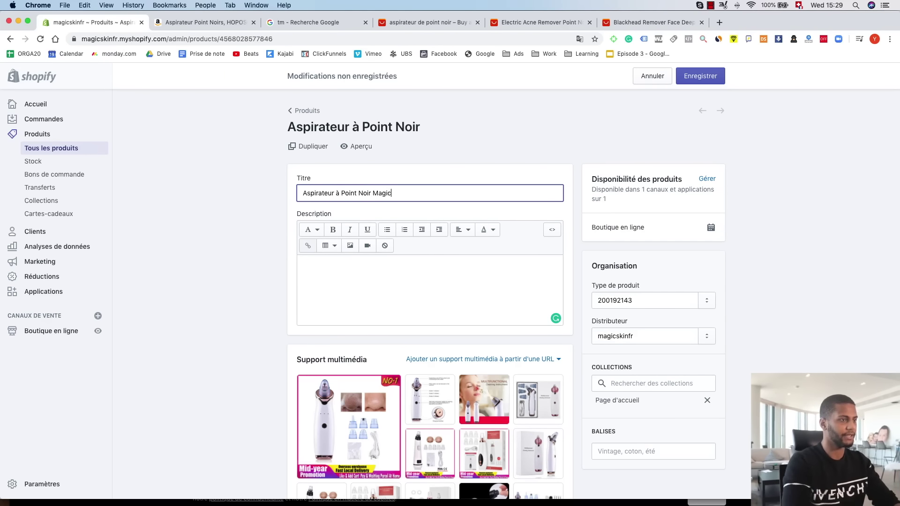
pyautogui.write('™')
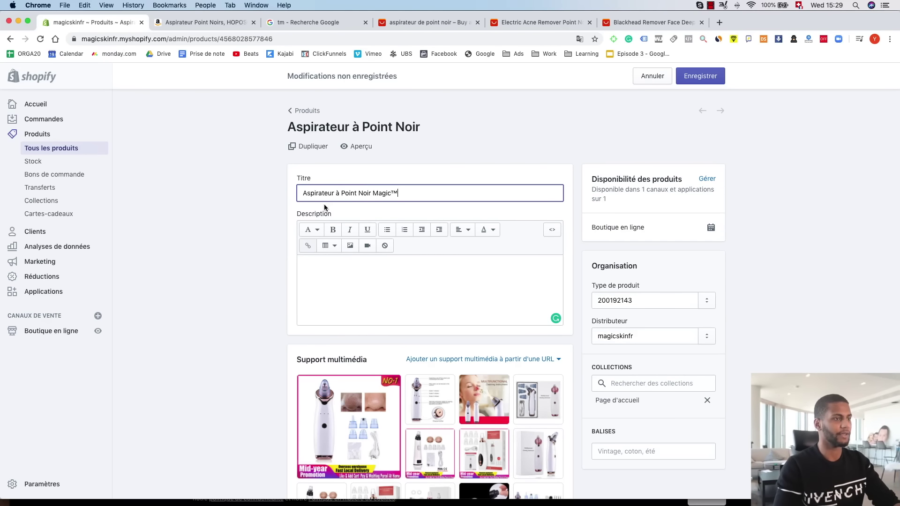
pyautogui.click(297, 25)
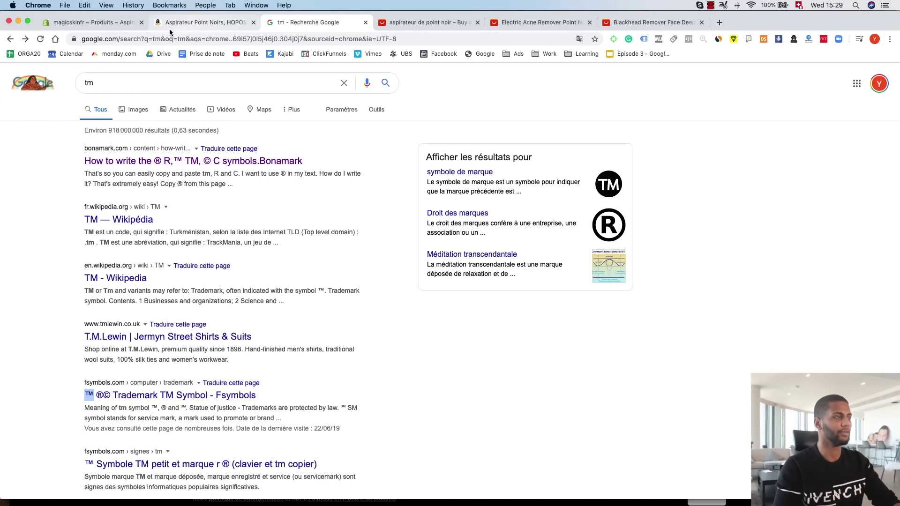
pyautogui.click(98, 24)
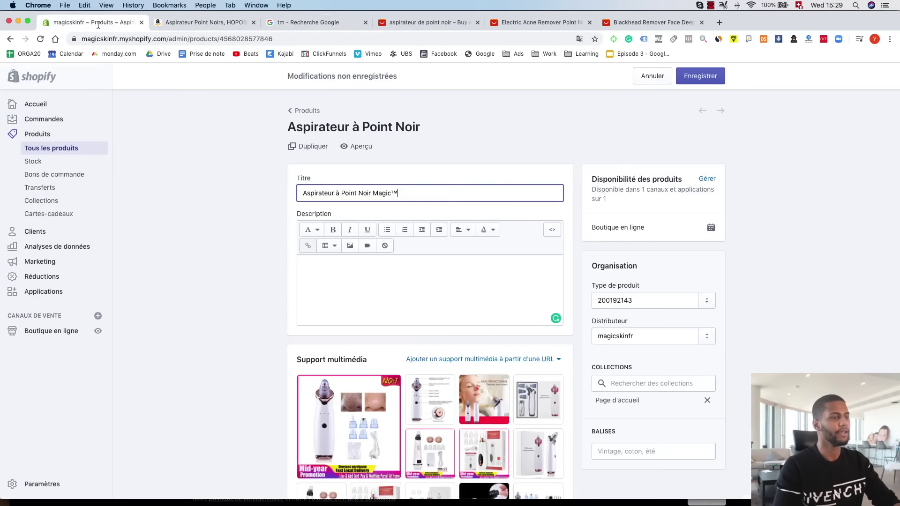
pyautogui.click(374, 195)
pyautogui.write('-')
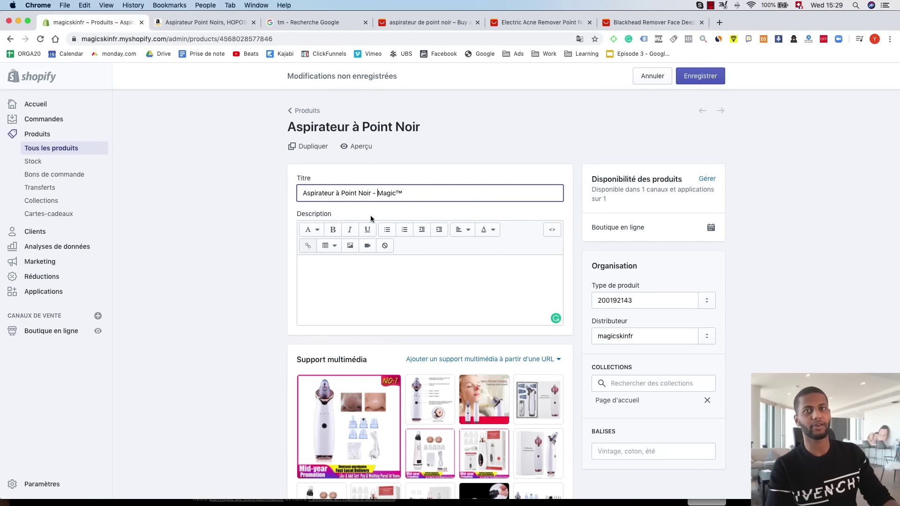
# Copy the bullet-point description from the Amazon HOPOSO product page and paste it into the Shopify product description.
pyautogui.click(362, 263)
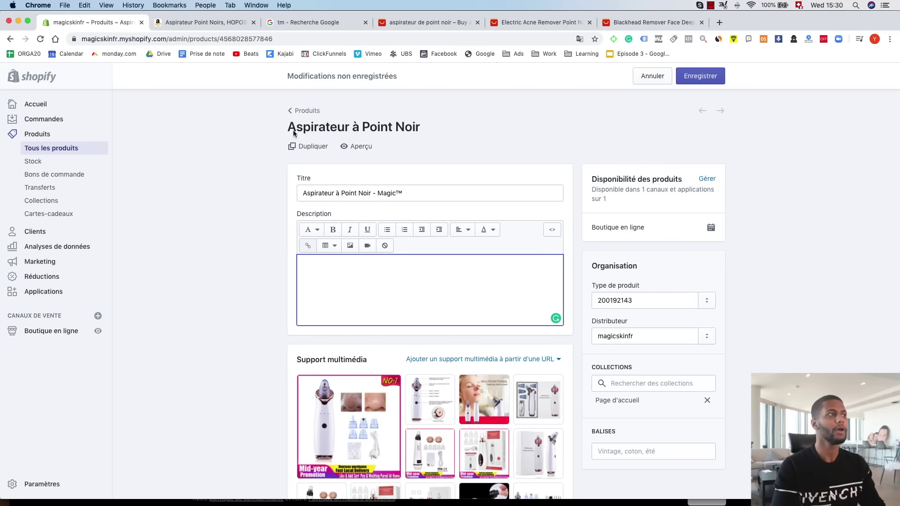
pyautogui.click(223, 22)
pyautogui.moveTo(578, 425); pyautogui.dragTo(329, 283)
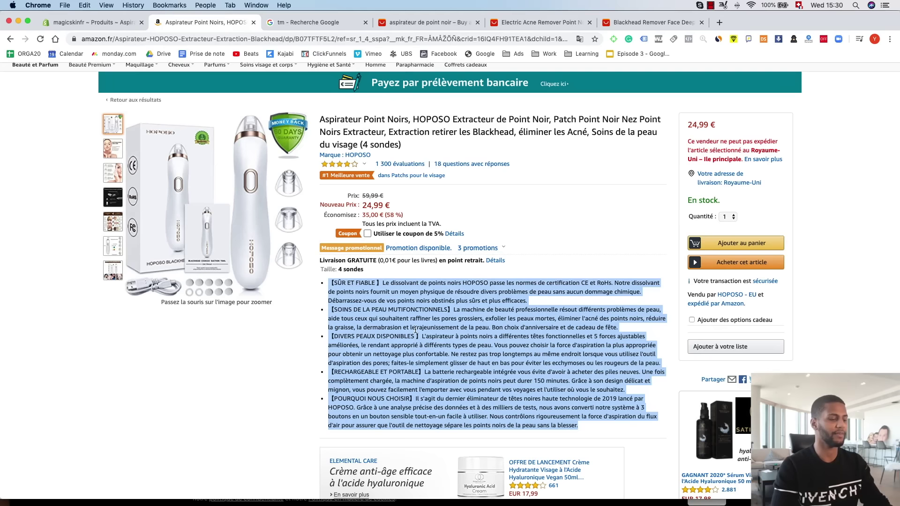
pyautogui.click(89, 22)
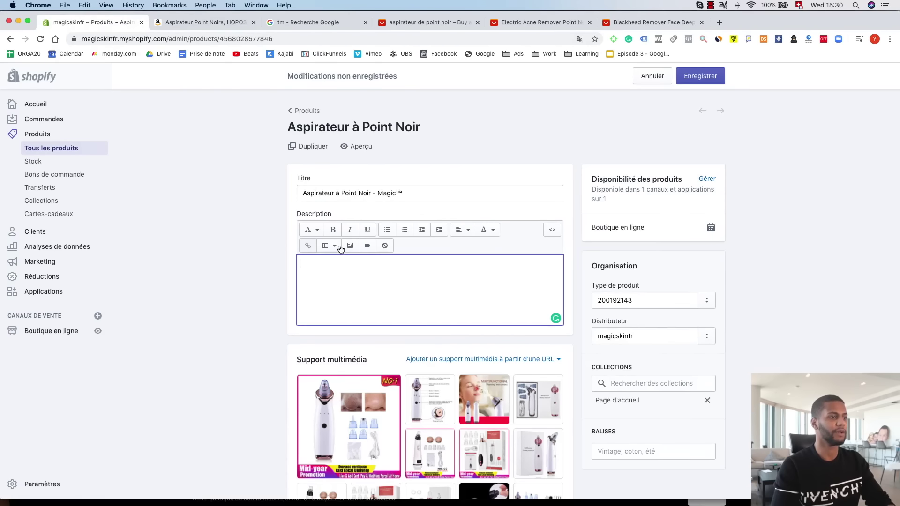
pyautogui.click(319, 268)
pyautogui.press('cmd+v')
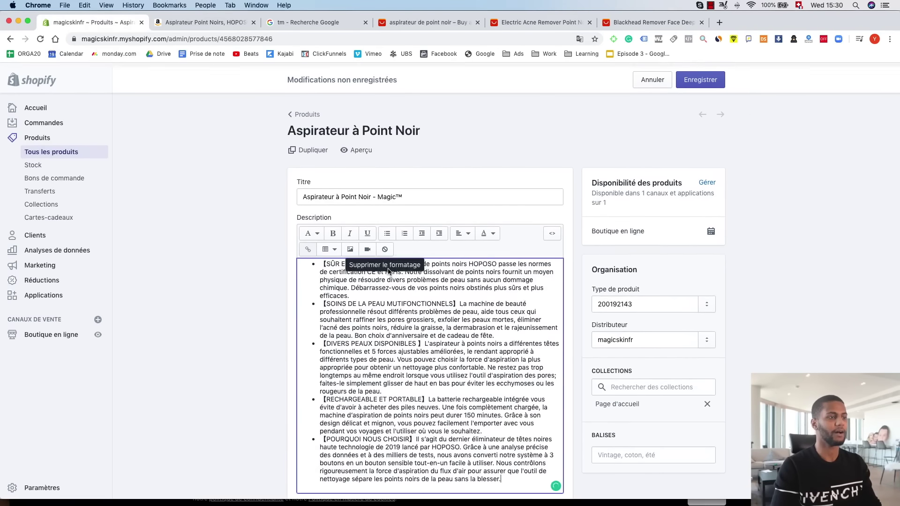
# Insert a blank line between each of the five bullet points in the product description.
pyautogui.click(359, 292)
pyautogui.press('Return')
pyautogui.press('Return')
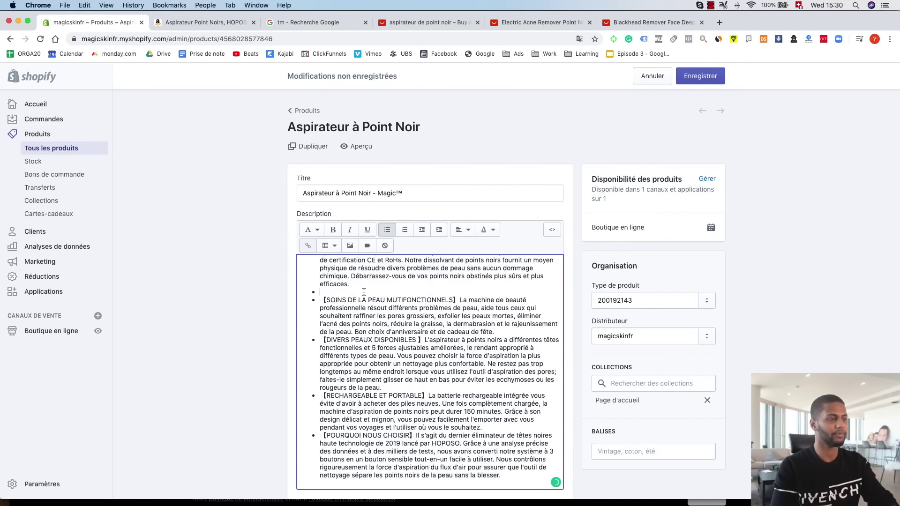
pyautogui.click(510, 346)
pyautogui.press('Return')
pyautogui.press('Return')
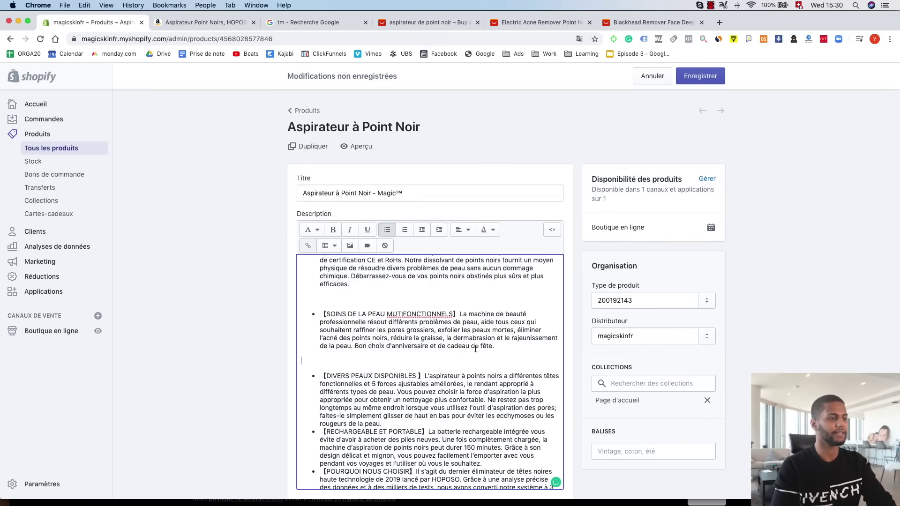
pyautogui.scroll(-2, 394, 401)
pyautogui.click(387, 388)
pyautogui.press('Return')
pyautogui.press('Return')
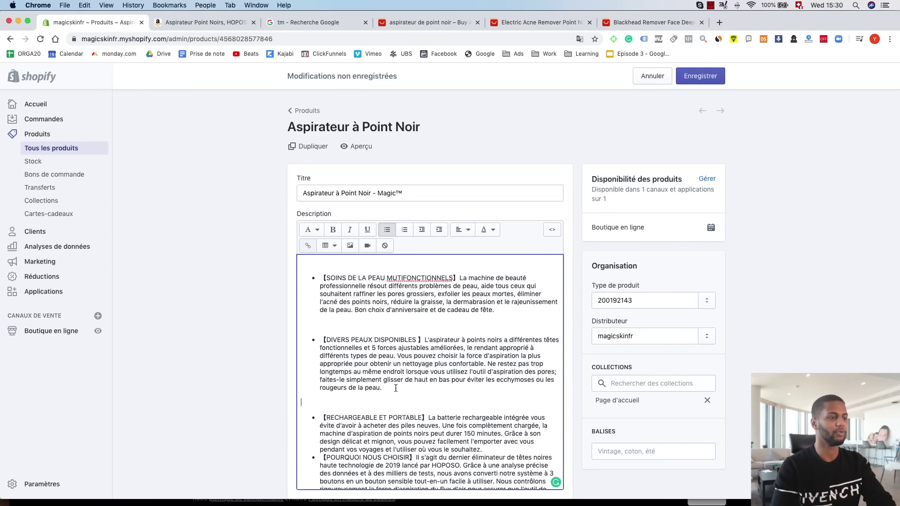
pyautogui.scroll(-1, 397, 388)
pyautogui.click(505, 430)
pyautogui.press('Return')
pyautogui.press('Return')
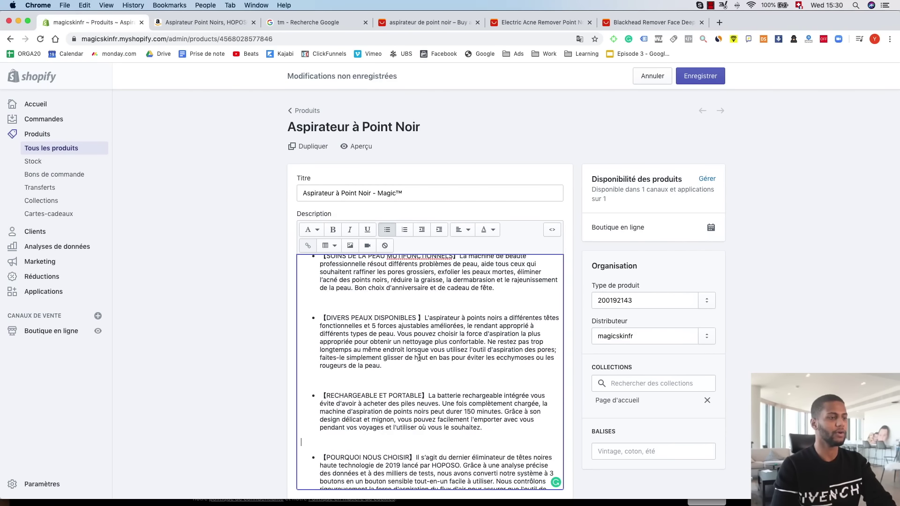
# Remove the bullet-list formatting from the whole description so it consists of plain paragraphs.
pyautogui.scroll(2, 504, 430)
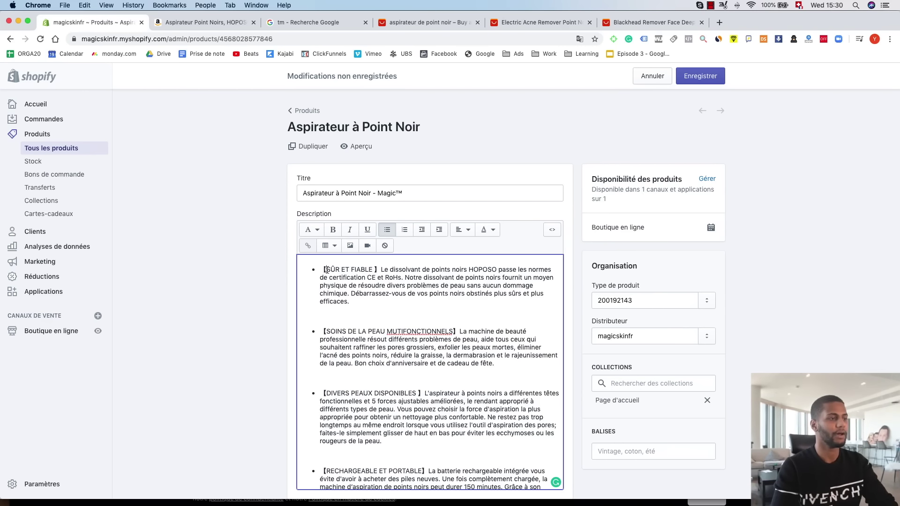
pyautogui.moveTo(317, 272); pyautogui.dragTo(242, 206)
pyautogui.scroll(8, 242, 201)
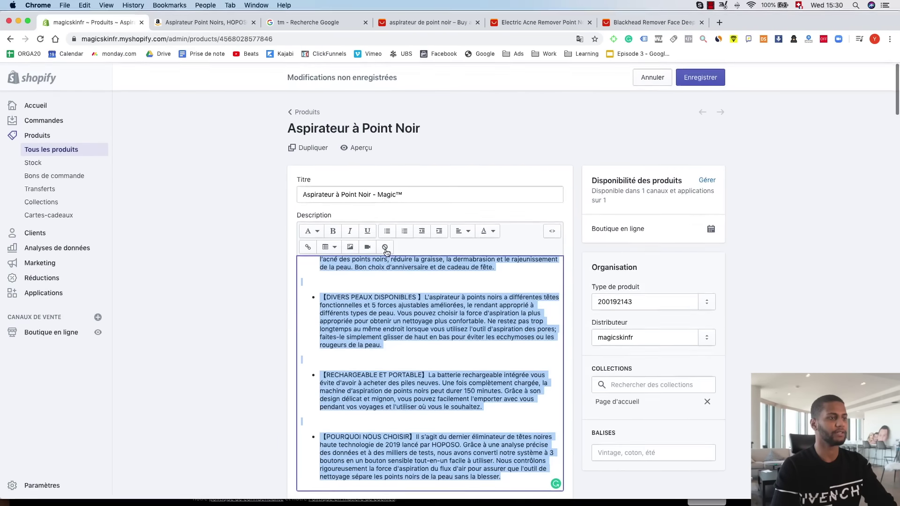
pyautogui.click(387, 231)
pyautogui.click(387, 233)
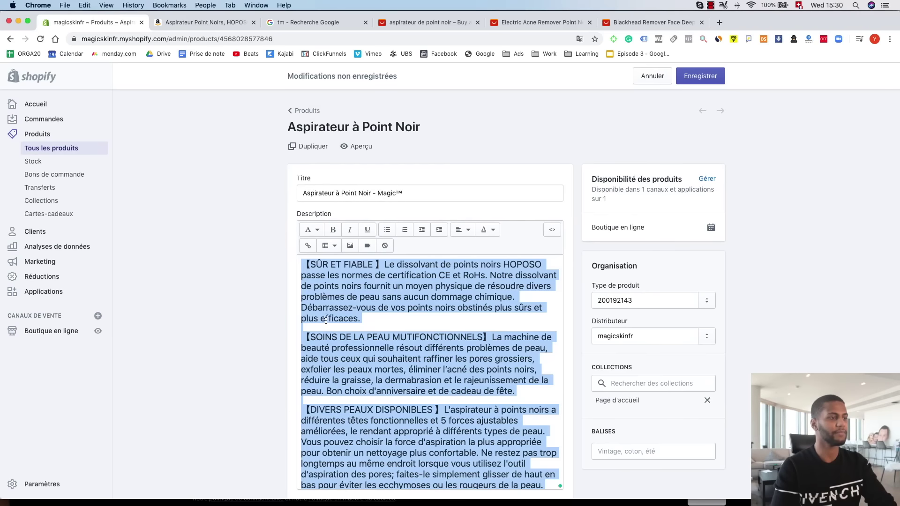
pyautogui.click(326, 320)
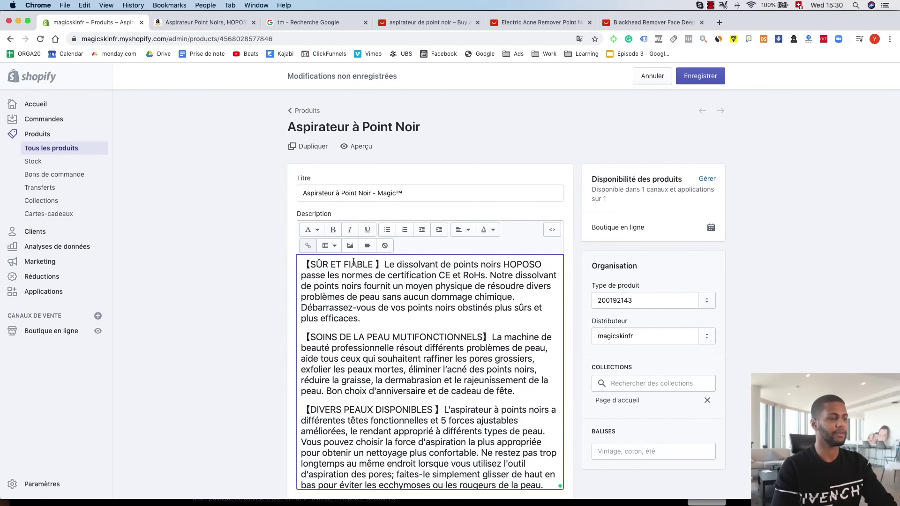
# Delete the brackets around the SÛR ET FIABLE heading in the description and make the heading bold.
pyautogui.moveTo(308, 264); pyautogui.dragTo(301, 265)
pyautogui.moveTo(384, 264); pyautogui.dragTo(256, 267)
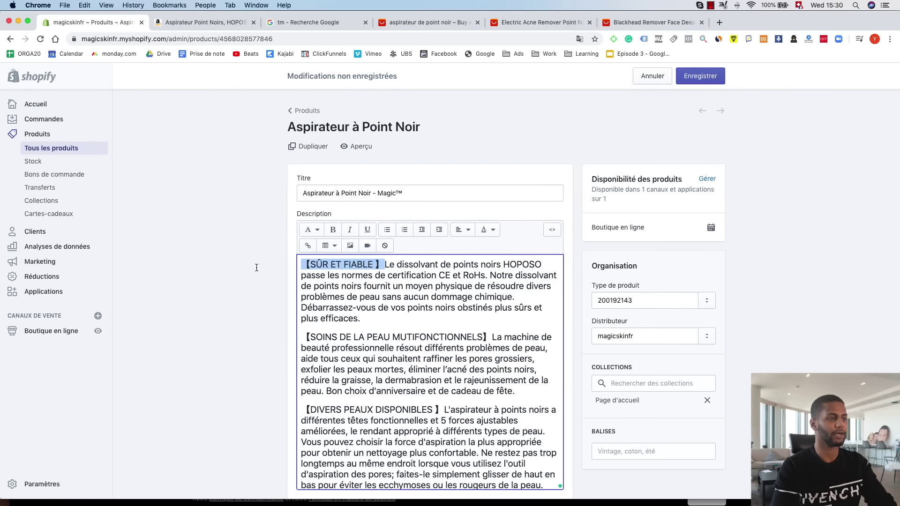
pyautogui.click(383, 265)
pyautogui.press('BackSpace')
pyautogui.click(311, 265)
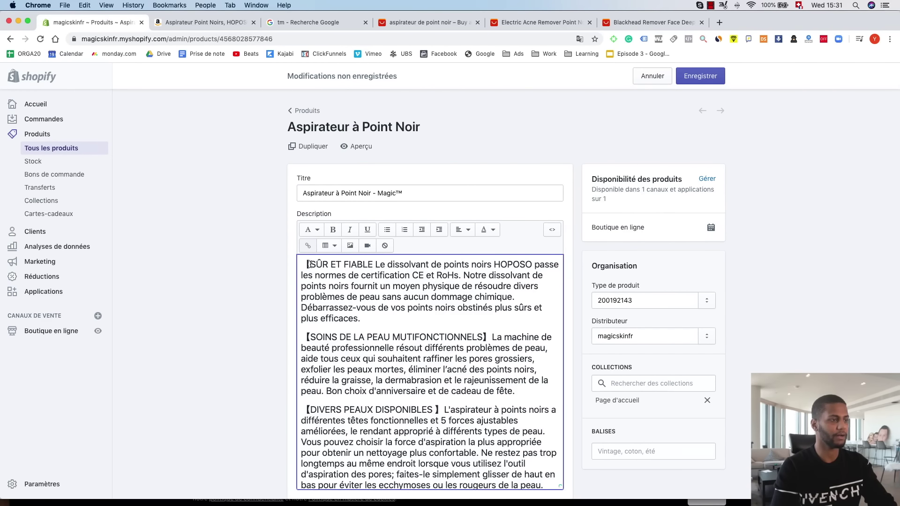
pyautogui.press('BackSpace')
pyautogui.press('BackSpace')
pyautogui.moveTo(365, 265); pyautogui.dragTo(301, 265)
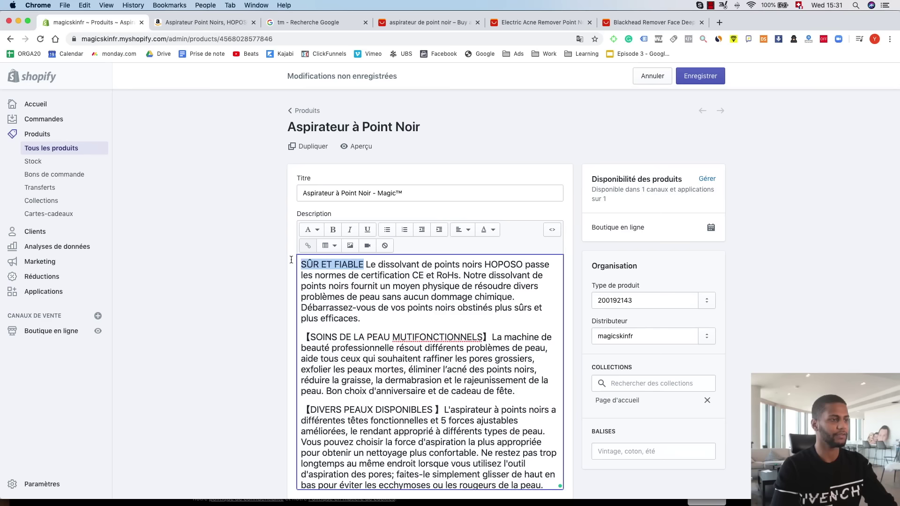
pyautogui.click(332, 230)
pyautogui.click(347, 305)
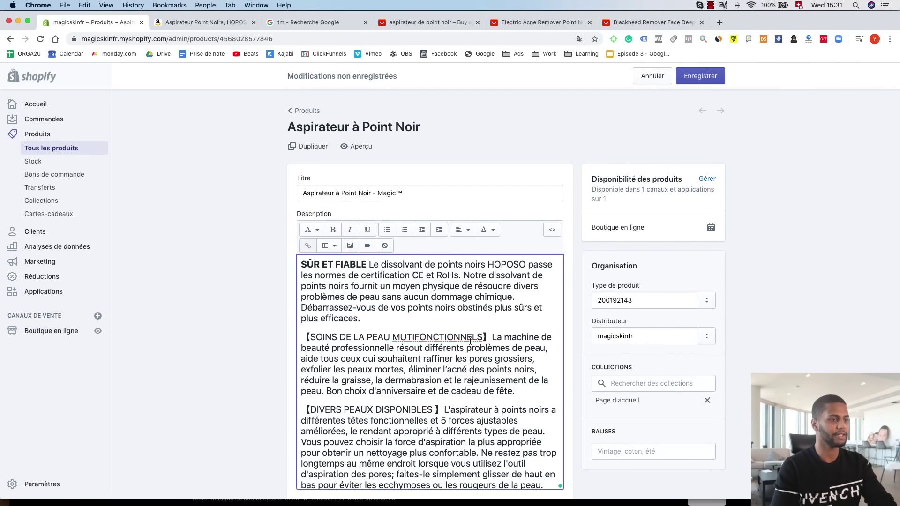
# Delete the brackets around the SOINS DE LA PEAU MUTIFONCTIONNELS heading in the description.
pyautogui.press('BackSpace')
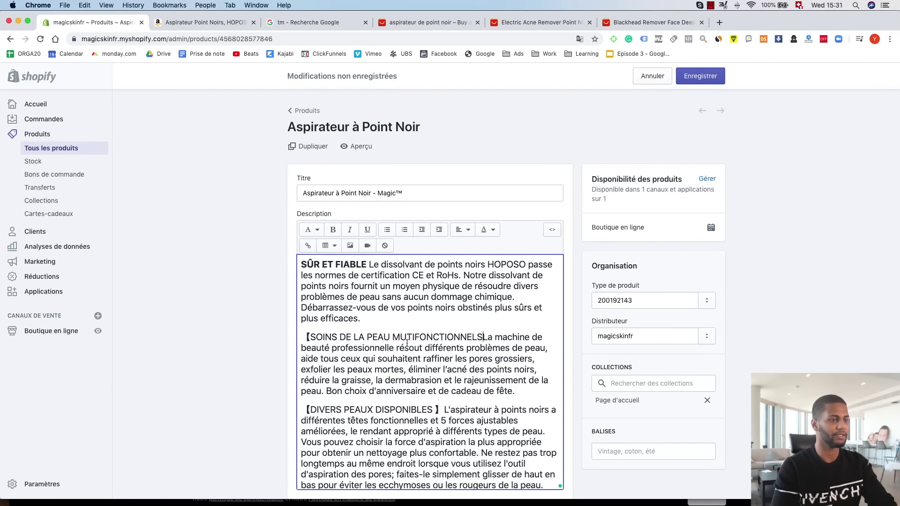
pyautogui.click(312, 340)
pyautogui.press('BackSpace')
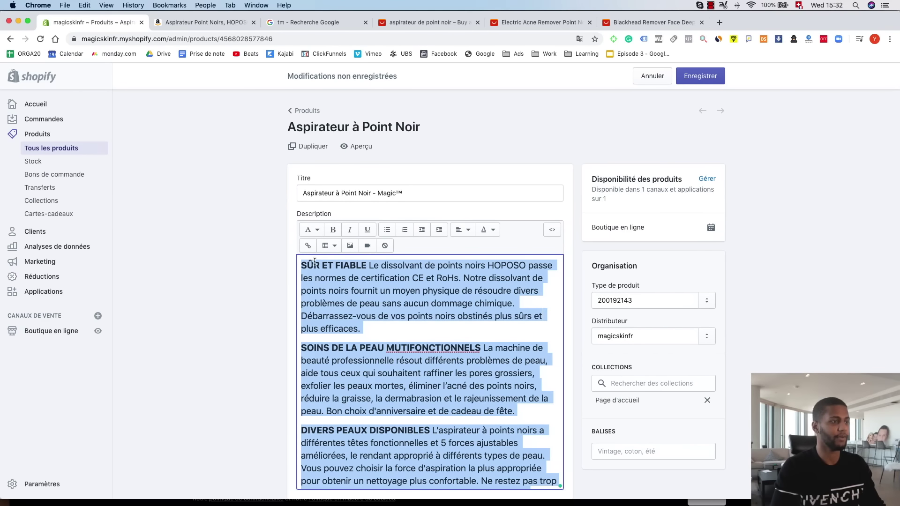
# Clear the formatting of the whole description and make the SOINS DE LA PEAU MUTIFONCTIONNELS heading bold.
pyautogui.click(385, 247)
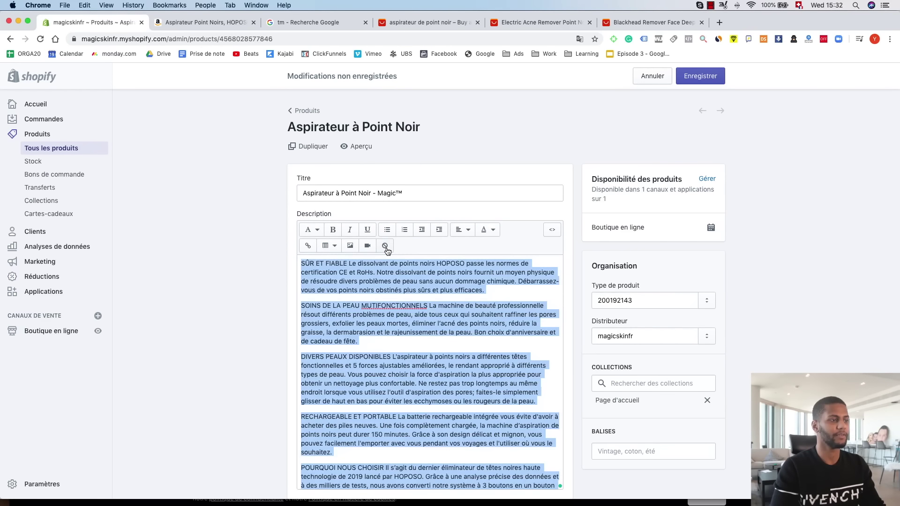
pyautogui.click(421, 355)
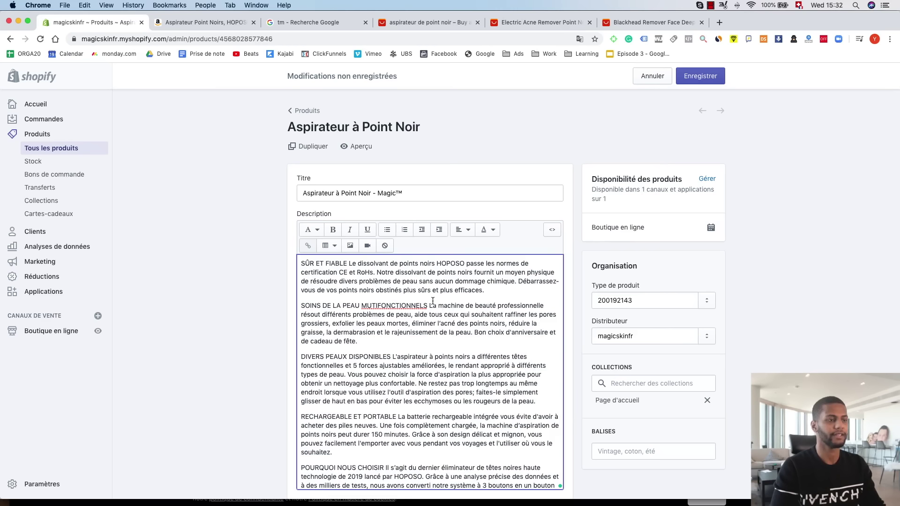
pyautogui.moveTo(427, 306); pyautogui.dragTo(301, 305)
pyautogui.click(334, 229)
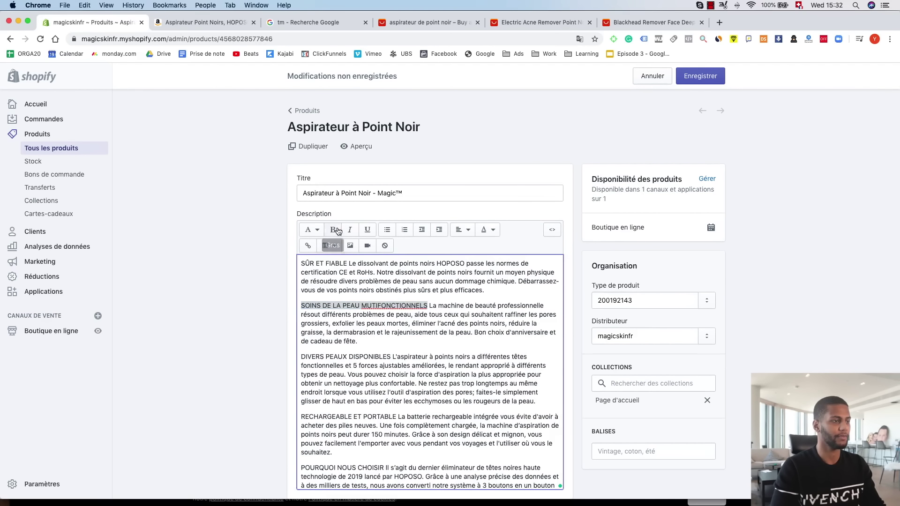
pyautogui.click(355, 272)
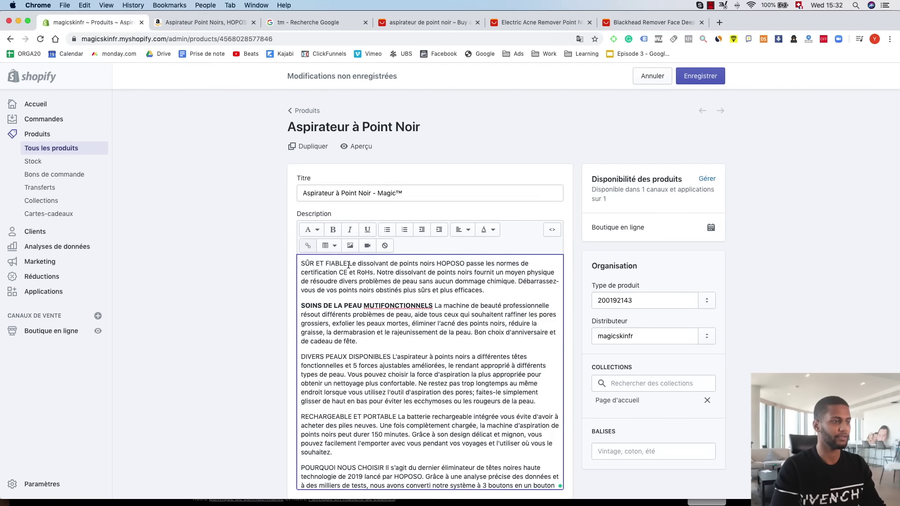
# Make the SÛR ET FIABLE heading bold and delete its opening sentence about HOPOSO passing the CE and RoHs certification standards.
pyautogui.moveTo(349, 263); pyautogui.dragTo(289, 262)
pyautogui.click(333, 229)
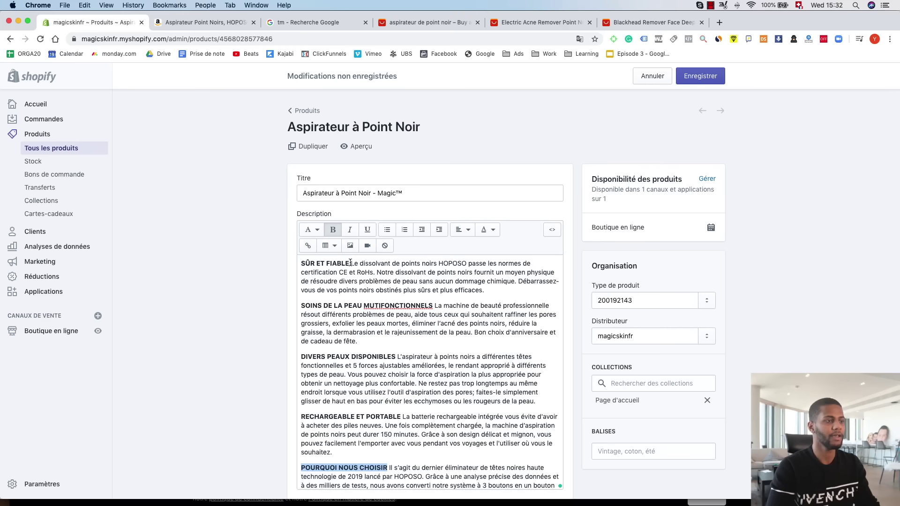
pyautogui.moveTo(350, 263); pyautogui.dragTo(377, 272)
pyautogui.press('BackSpace')
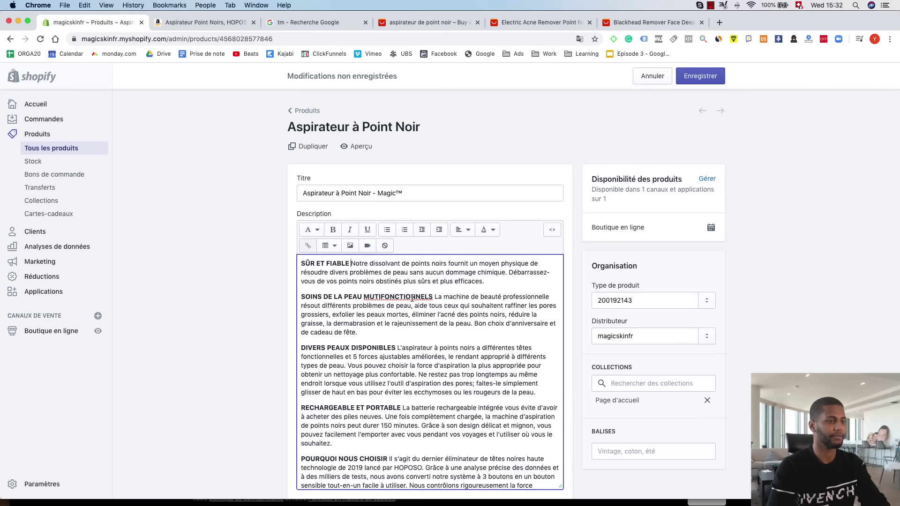
# Replace "La machine de beauté professionnelle résout" with "L'Aspirateur à Point Noir résout" in the SOINS DE LA PEAU MUTIFONCTIONNELS paragraph.
pyautogui.moveTo(435, 297); pyautogui.dragTo(320, 305)
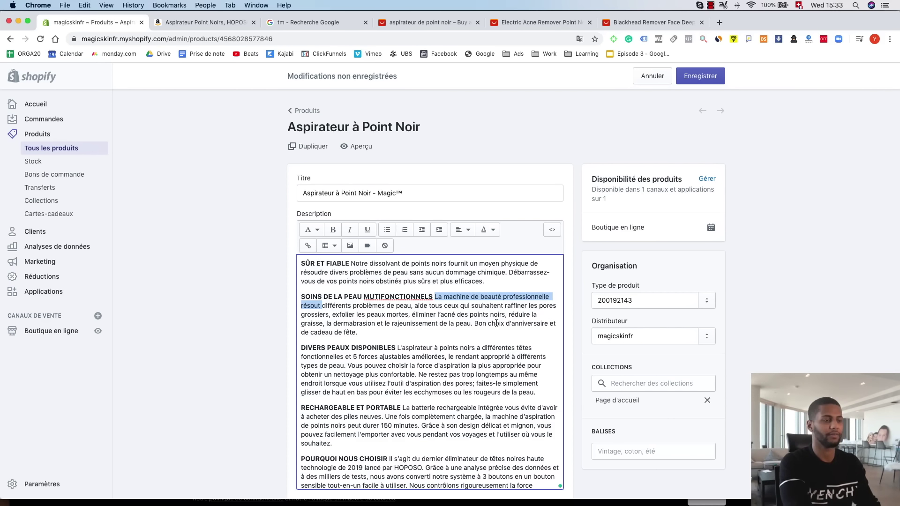
pyautogui.press('BackSpace')
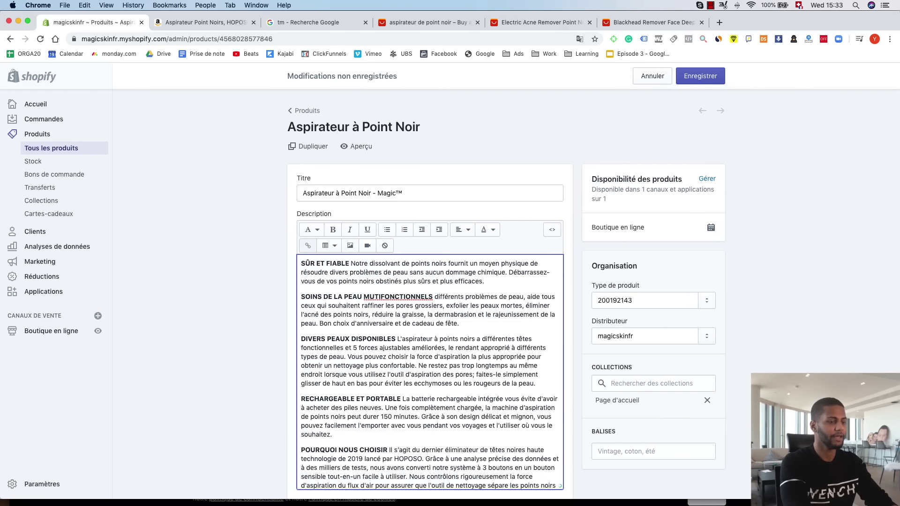
pyautogui.write("L'aspira")
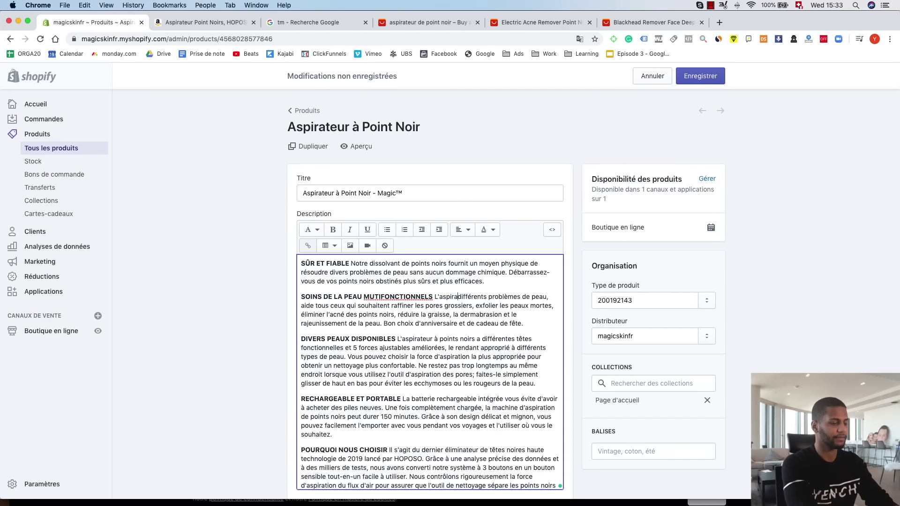
pyautogui.write('e')
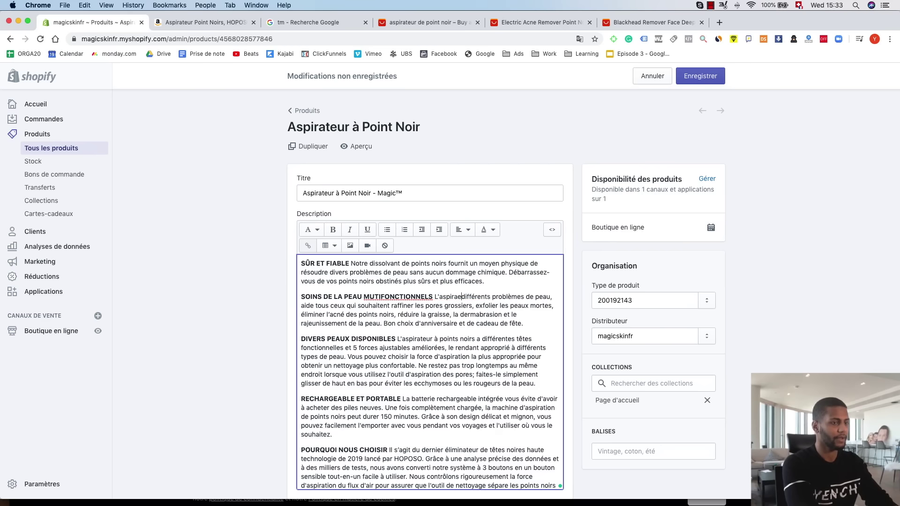
pyautogui.press('BackSpace')
pyautogui.write('teur ')
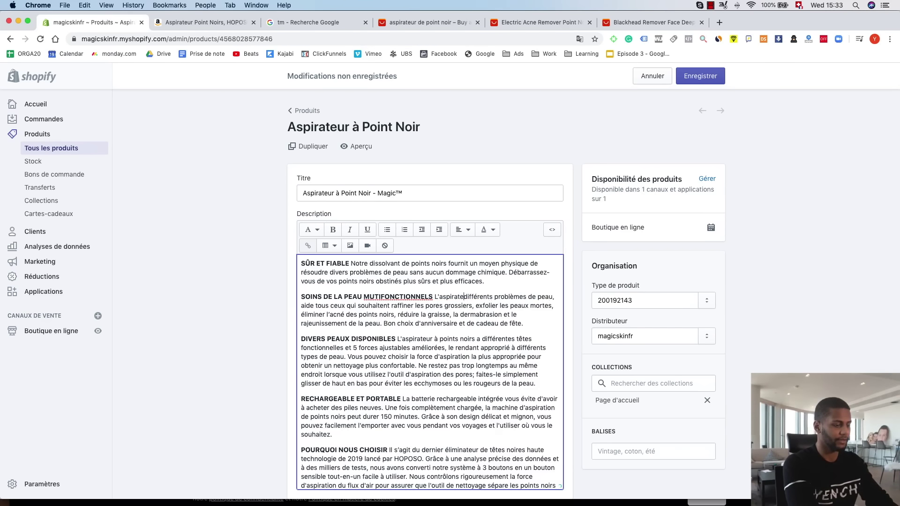
pyautogui.write('à ')
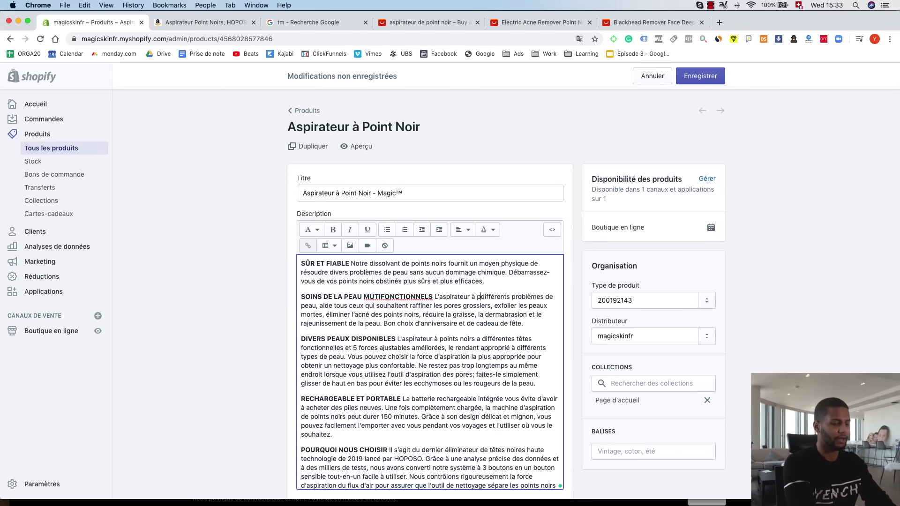
pyautogui.write('Point Noir résout')
# Delete ", la dermabrasion" and the closing sentence "Bon choix d'anniversaire et de cadeau de fête." from the SOINS DE LA PEAU MUTIFONCTIONNELS paragraph.
pyautogui.moveTo(375, 323); pyautogui.dragTo(323, 327)
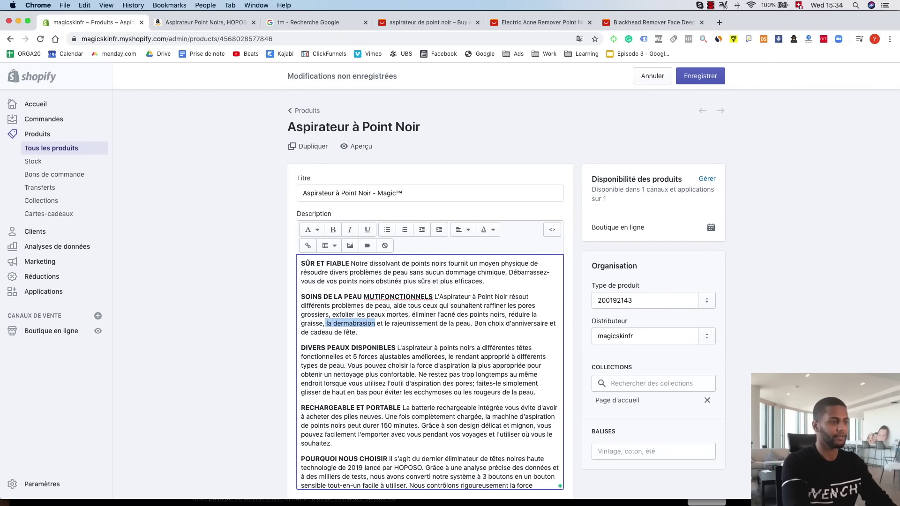
pyautogui.press('BackSpace')
pyautogui.press('BackSpace')
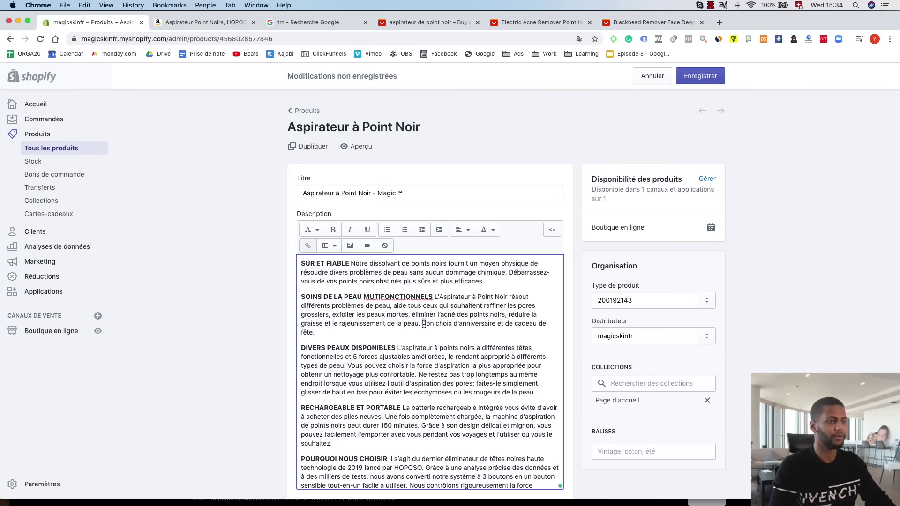
pyautogui.moveTo(424, 324); pyautogui.dragTo(468, 339)
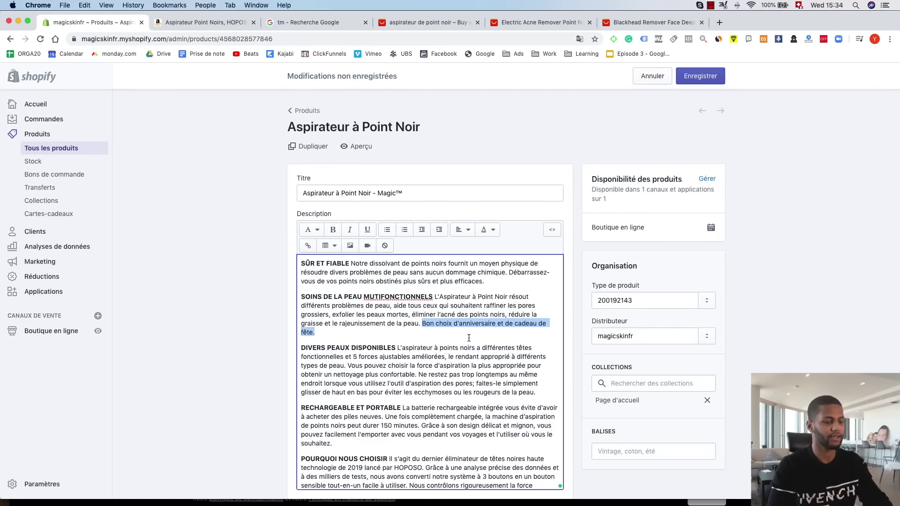
pyautogui.press('BackSpace')
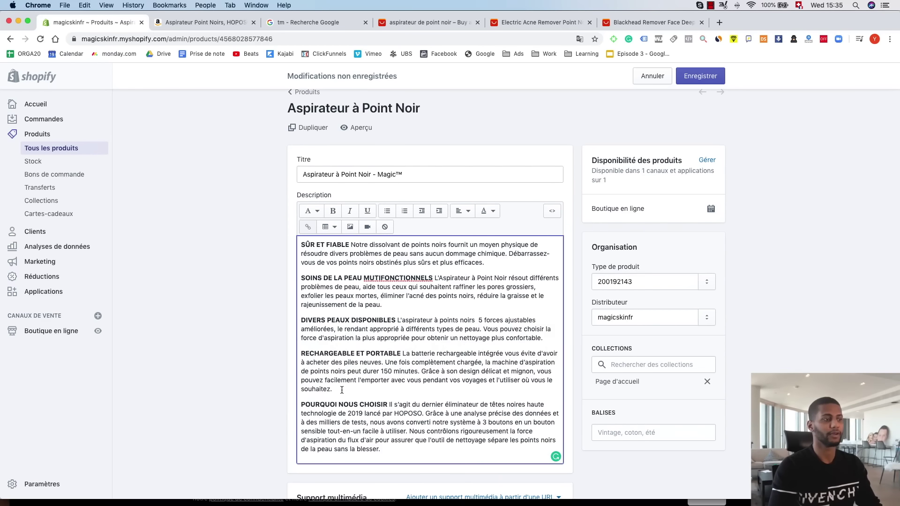
# Delete the entire RECHARGEABLE ET PORTABLE paragraph from the description.
pyautogui.moveTo(342, 390); pyautogui.dragTo(297, 365)
pyautogui.scroll(-1, 297, 365)
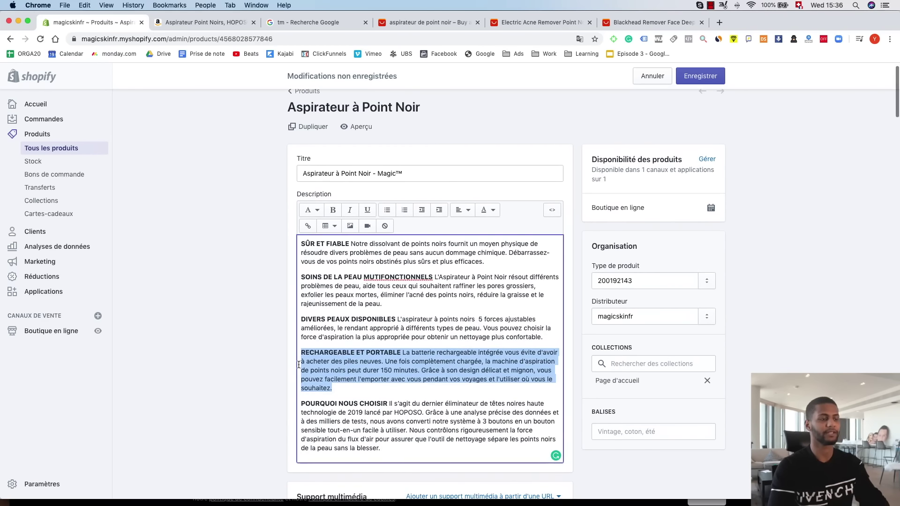
pyautogui.press('BackSpace')
pyautogui.press('BackSpace')
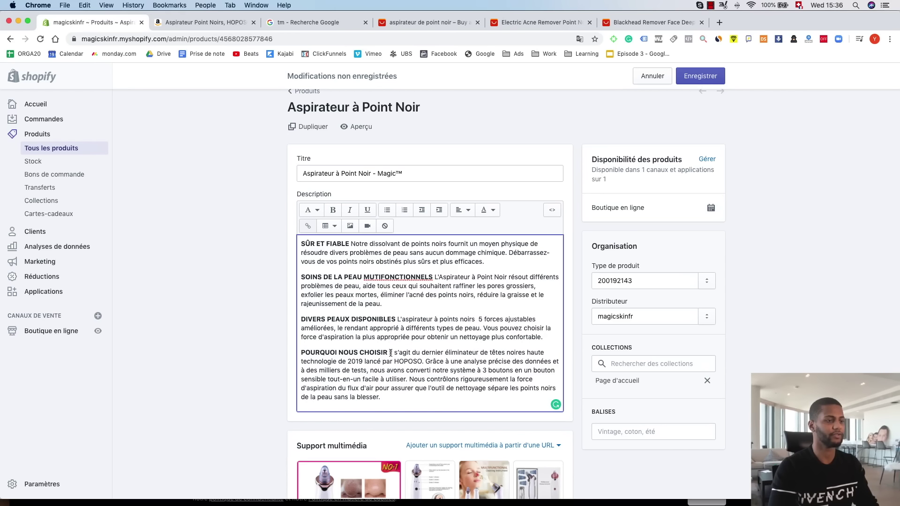
# Replace the POURQUOI NOUS CHOISIR text with bullets "Support Client 24/7", "Garantie satisfait ou remboursé pendant 30 jours" and "Paiement sécurisés".
pyautogui.moveTo(389, 353); pyautogui.dragTo(449, 417)
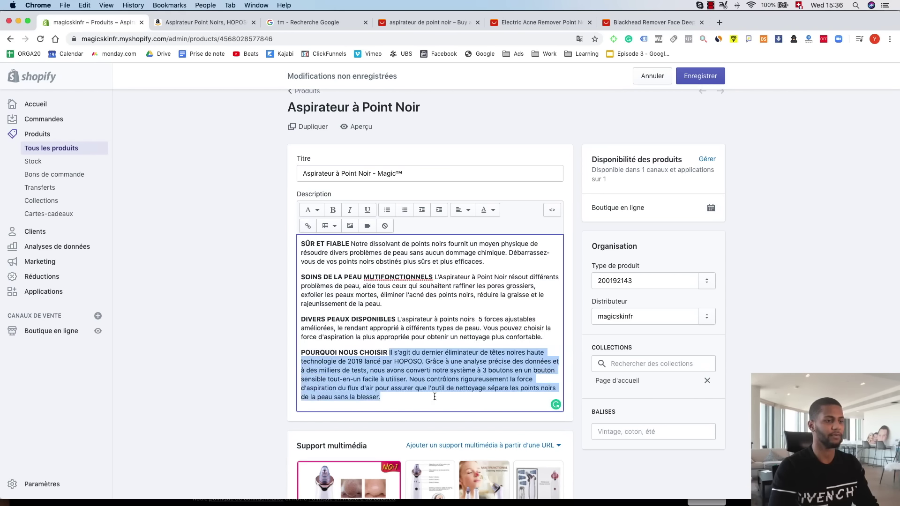
pyautogui.click(390, 353)
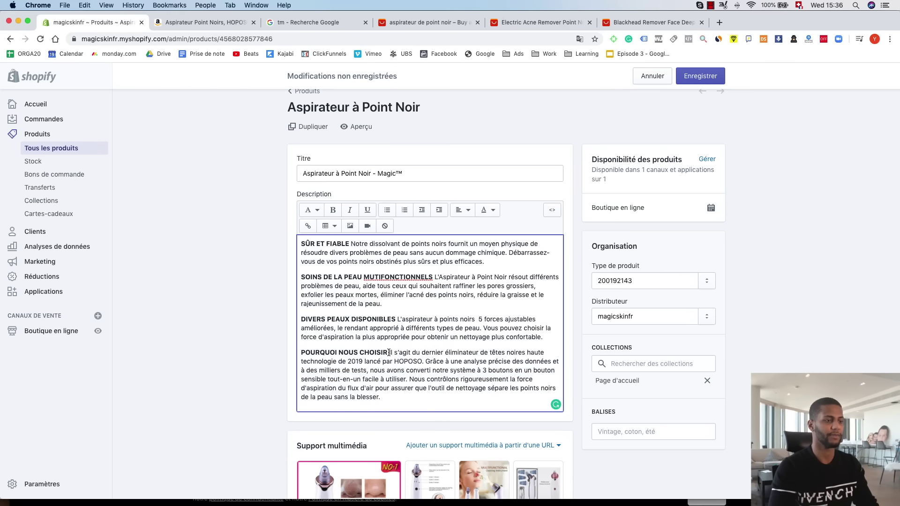
pyautogui.moveTo(389, 352); pyautogui.dragTo(429, 397)
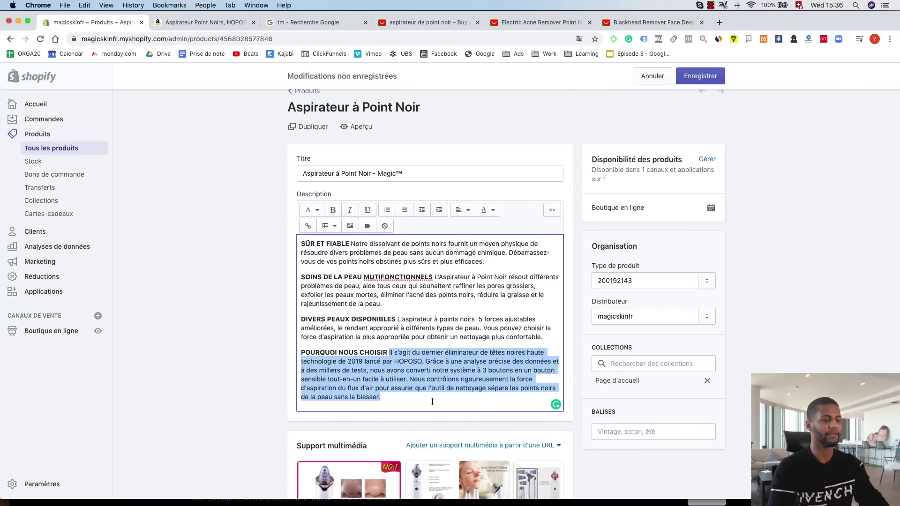
pyautogui.write('Support Client 24/7 Garantie satisfait ou remboursé pendant 30 jours Paiement sécurisés')
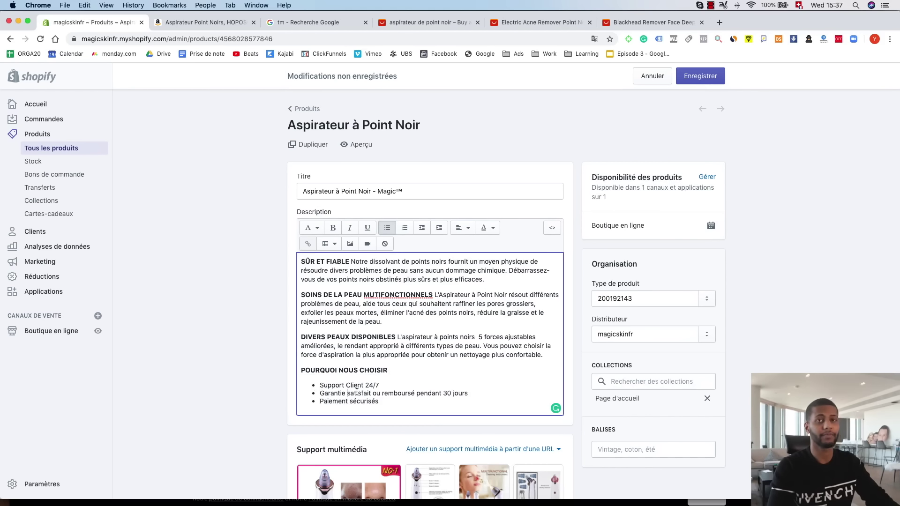
pyautogui.moveTo(318, 386); pyautogui.dragTo(379, 386)
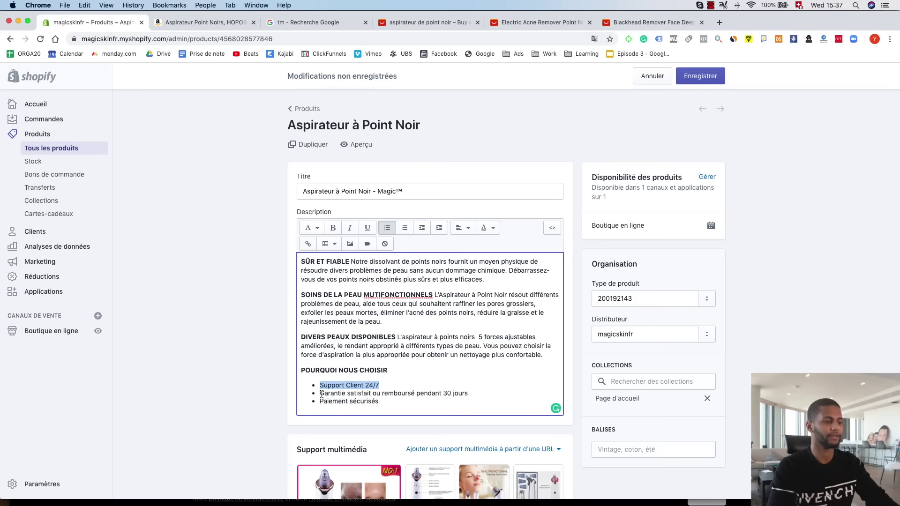
pyautogui.moveTo(320, 394); pyautogui.dragTo(411, 415)
pyautogui.click(412, 417)
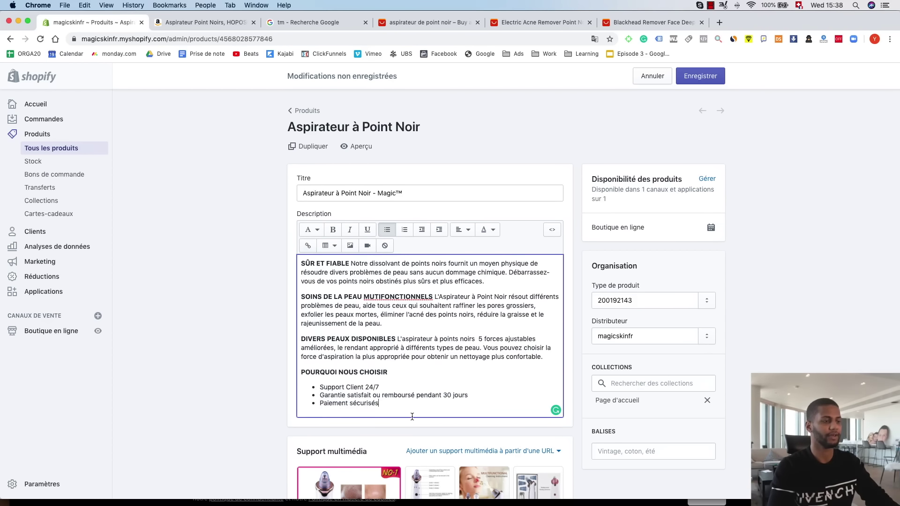
pyautogui.click(387, 362)
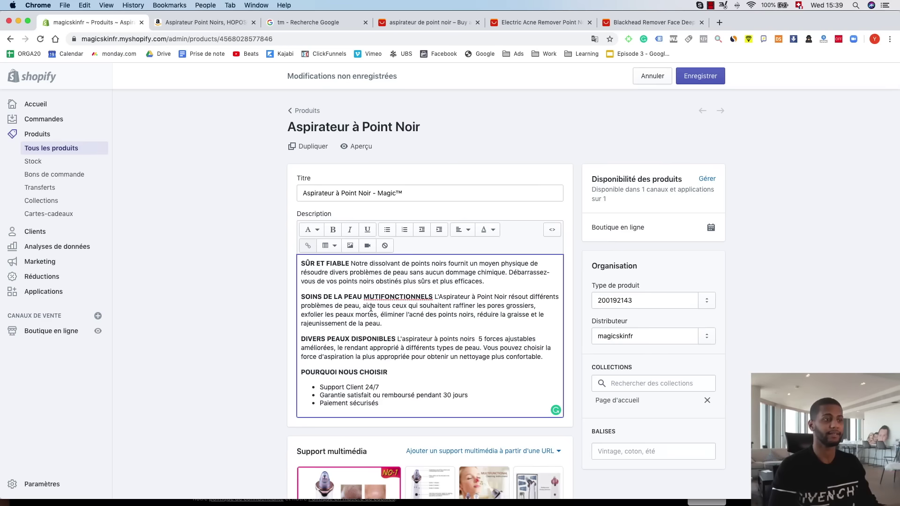
# Review the product's media images and variant list with its shipping origins and prices, and select all the variants.
pyautogui.scroll(-10, 411, 338)
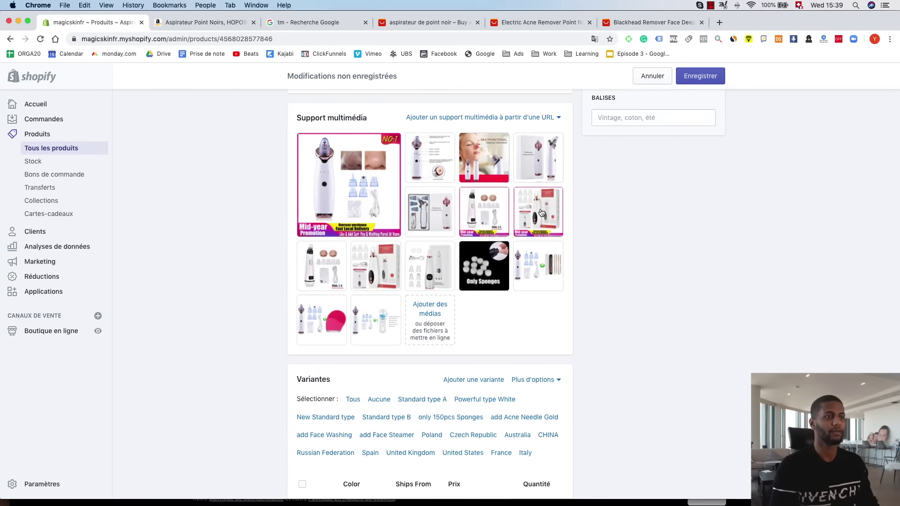
pyautogui.moveTo(504, 226); pyautogui.dragTo(460, 164)
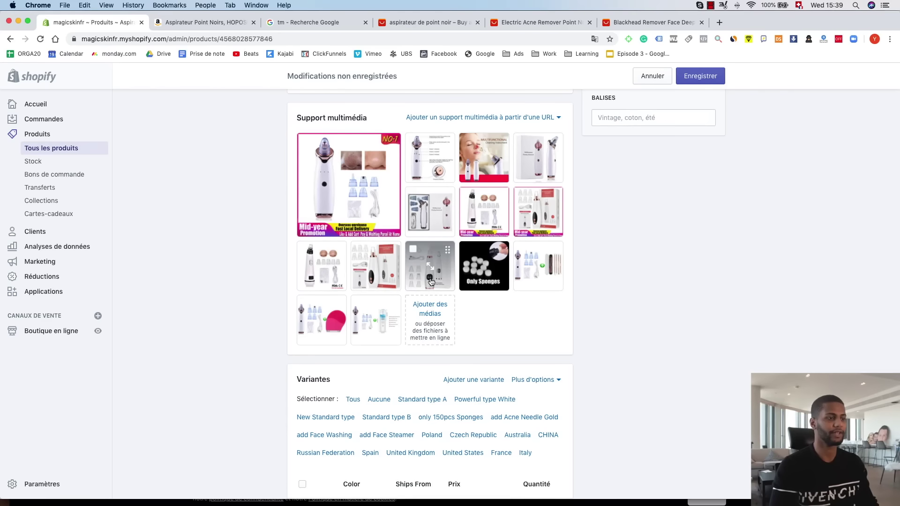
pyautogui.scroll(-5, 426, 278)
pyautogui.scroll(-5, 423, 281)
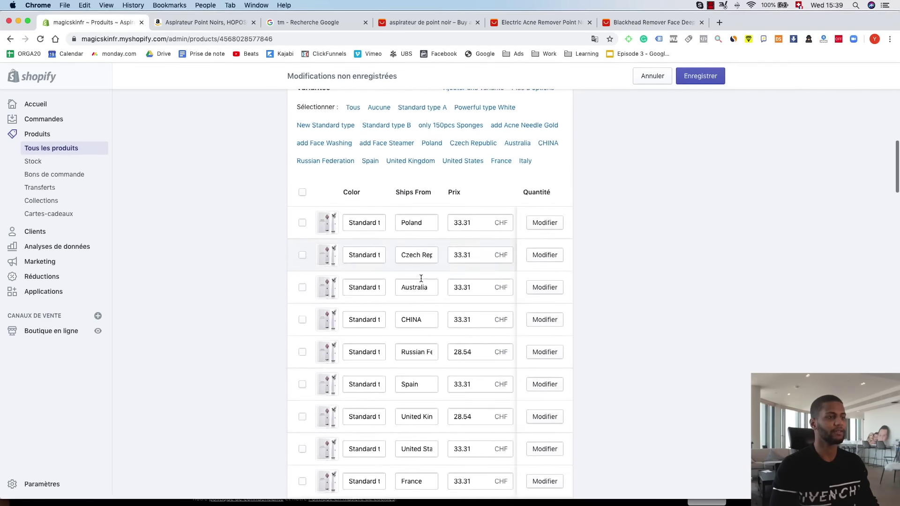
pyautogui.scroll(3, 415, 277)
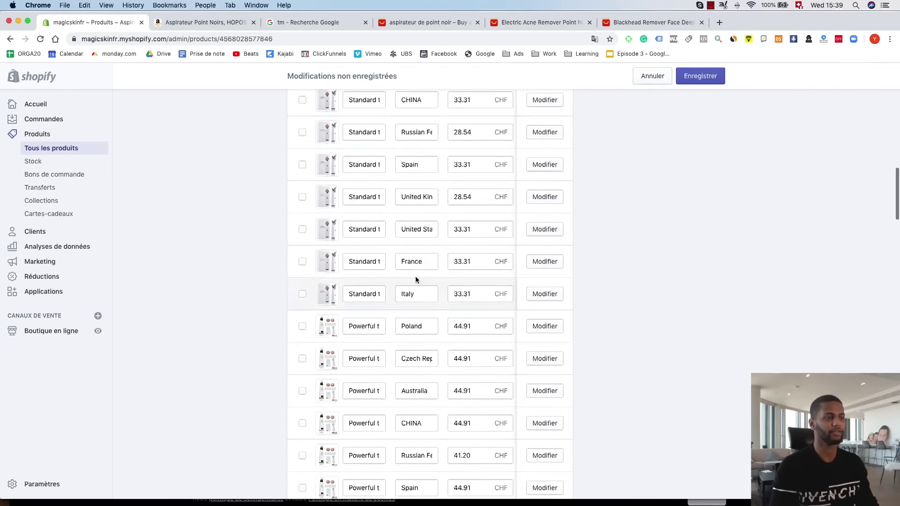
pyautogui.scroll(-20, 373, 257)
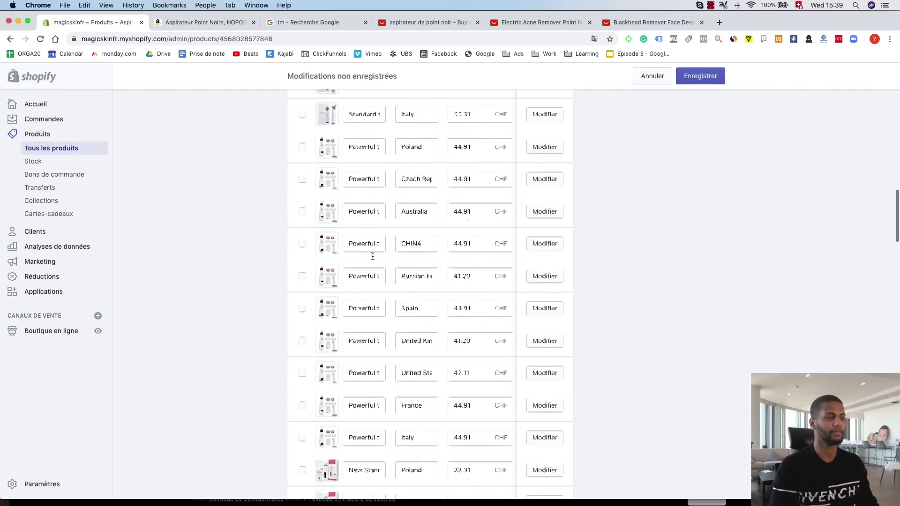
pyautogui.scroll(15, 373, 259)
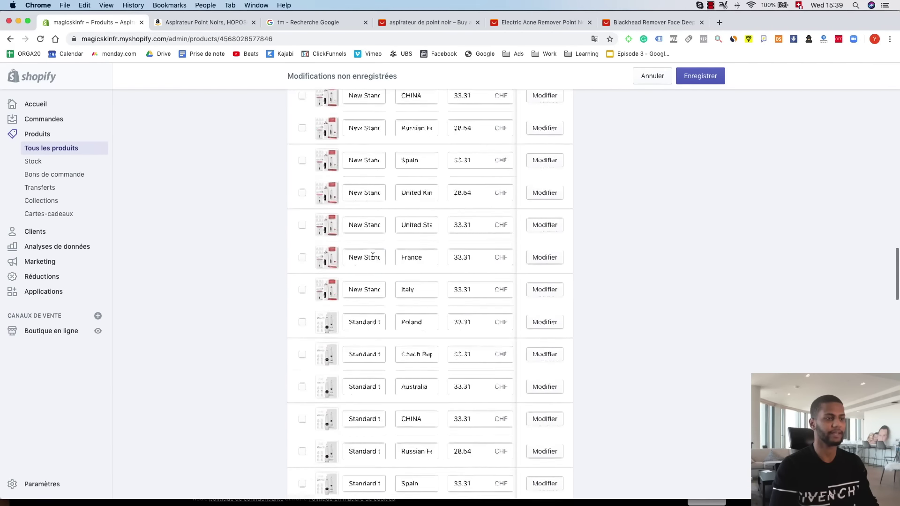
pyautogui.scroll(15, 475, 222)
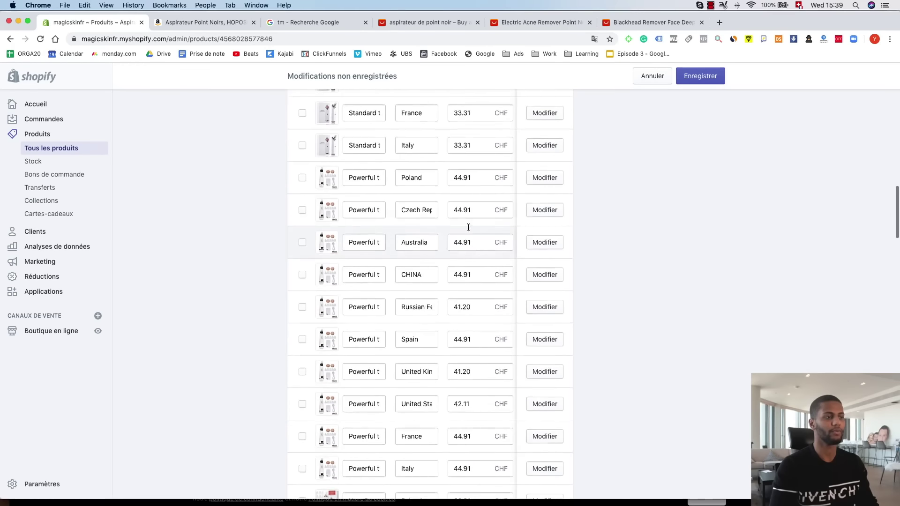
pyautogui.scroll(2, 430, 230)
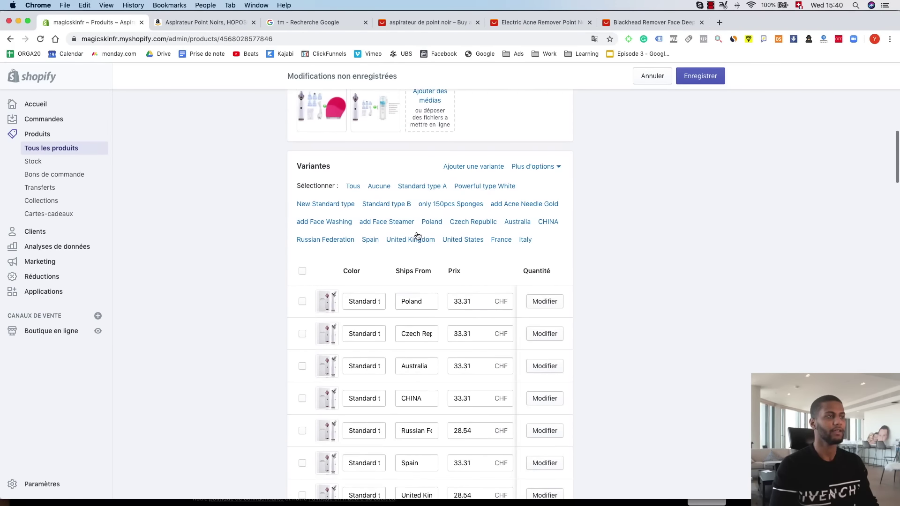
pyautogui.click(302, 271)
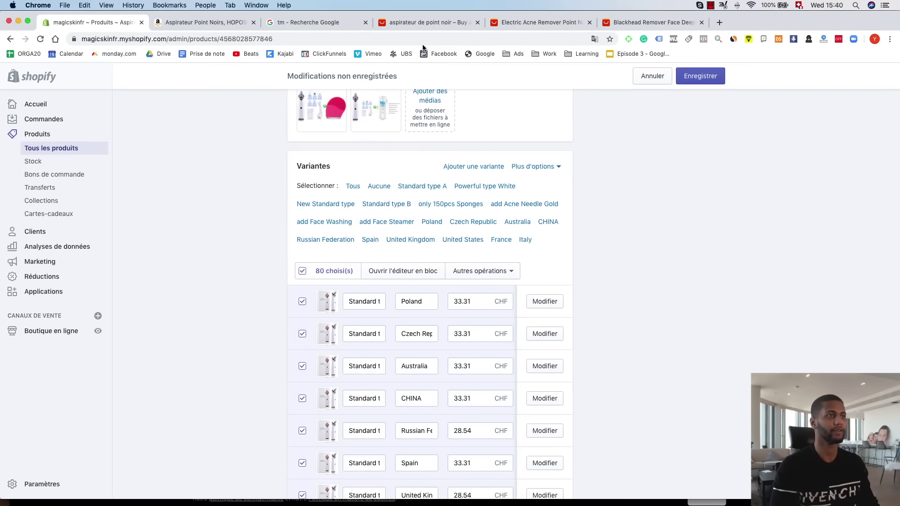
# Check the supplier prices on the two blackhead remover listings on AliExpress, and return to the Shopify product page.
pyautogui.click(413, 24)
pyautogui.click(519, 21)
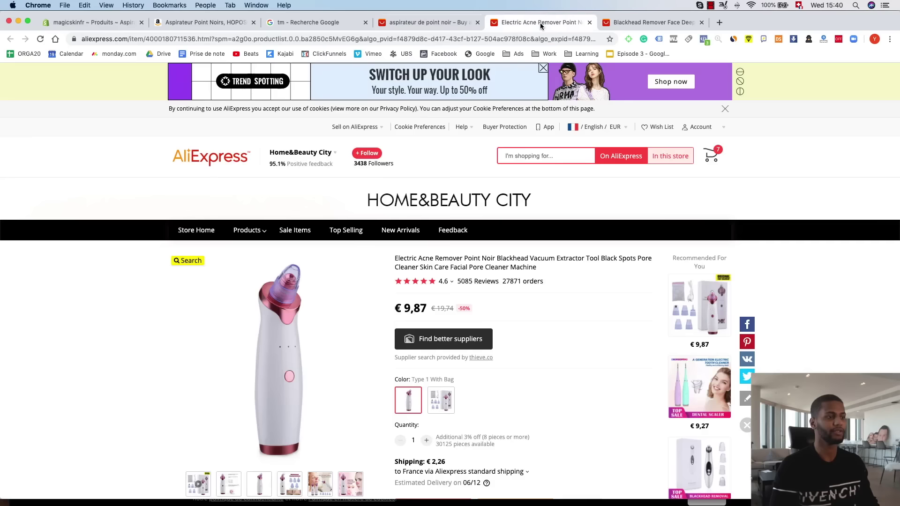
pyautogui.scroll(-3, 450, 281)
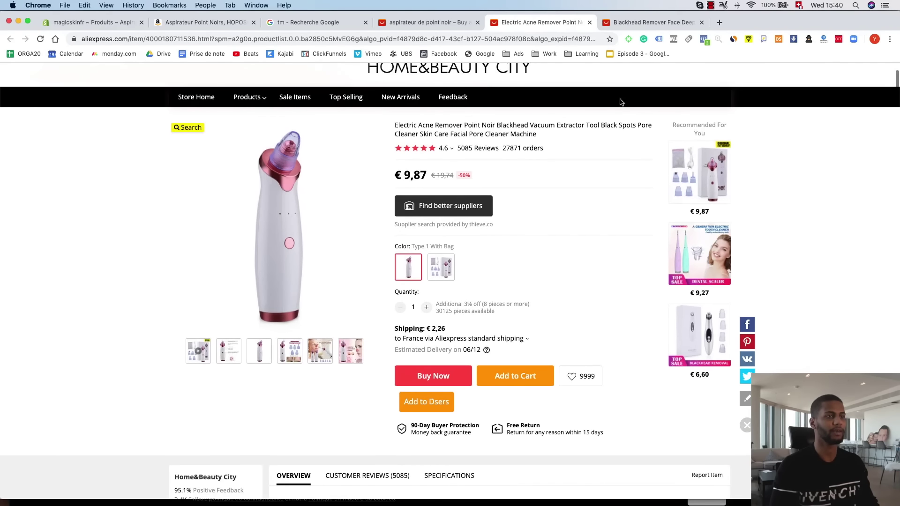
pyautogui.click(652, 23)
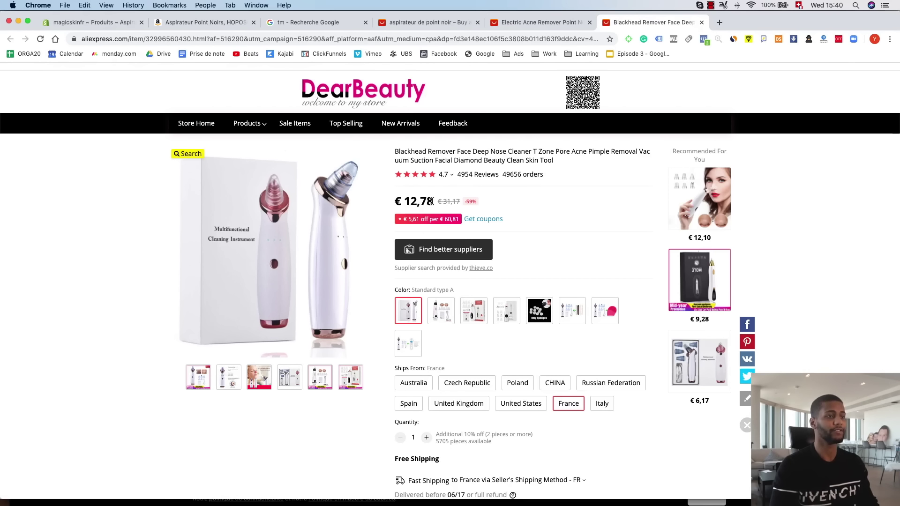
pyautogui.moveTo(432, 201); pyautogui.dragTo(398, 201)
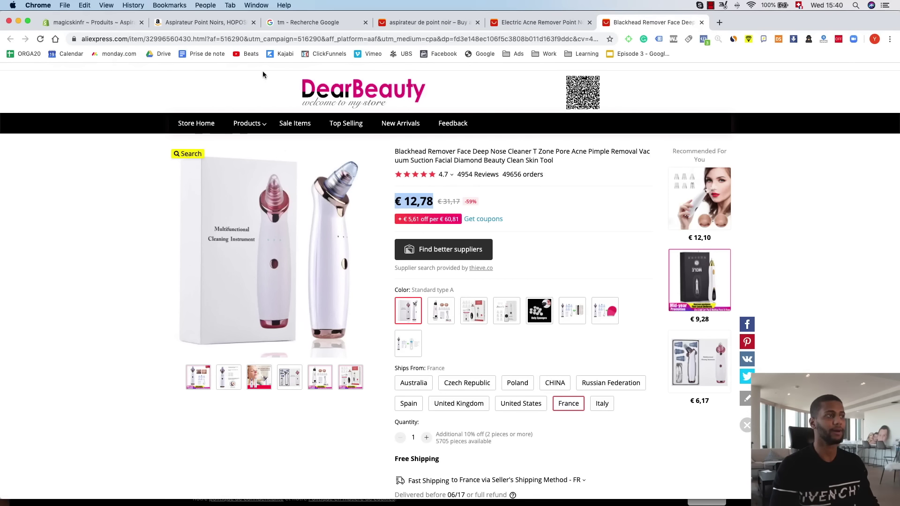
pyautogui.click(96, 21)
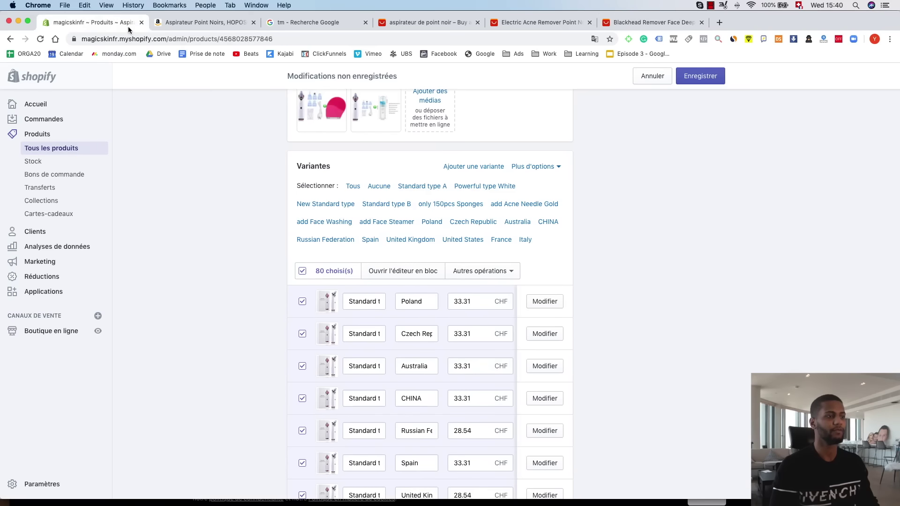
# Delete all the product's variants except the Standard type A one shipping from France.
pyautogui.scroll(-5, 354, 162)
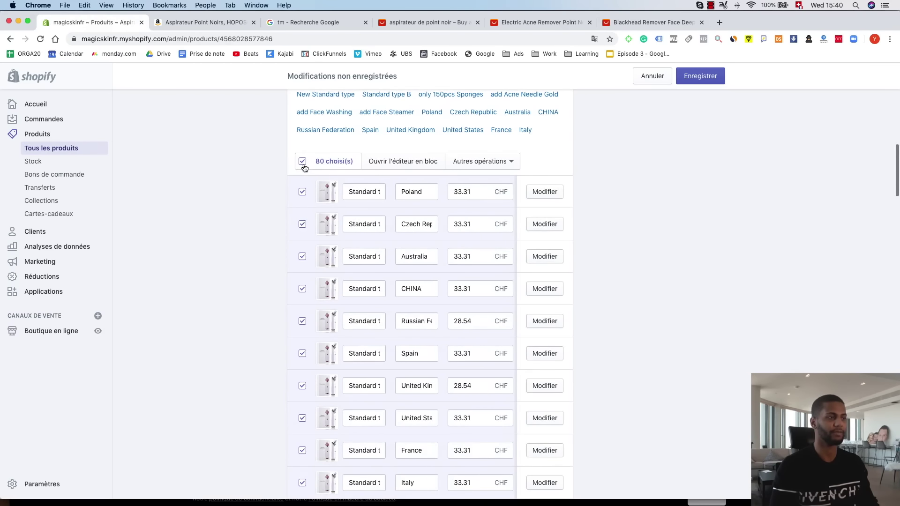
pyautogui.click(302, 163)
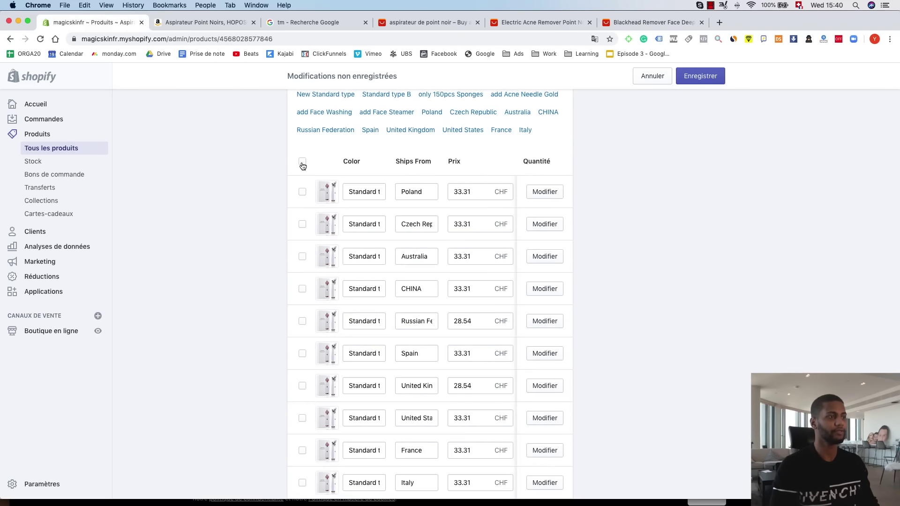
pyautogui.click(302, 164)
pyautogui.scroll(-3, 312, 234)
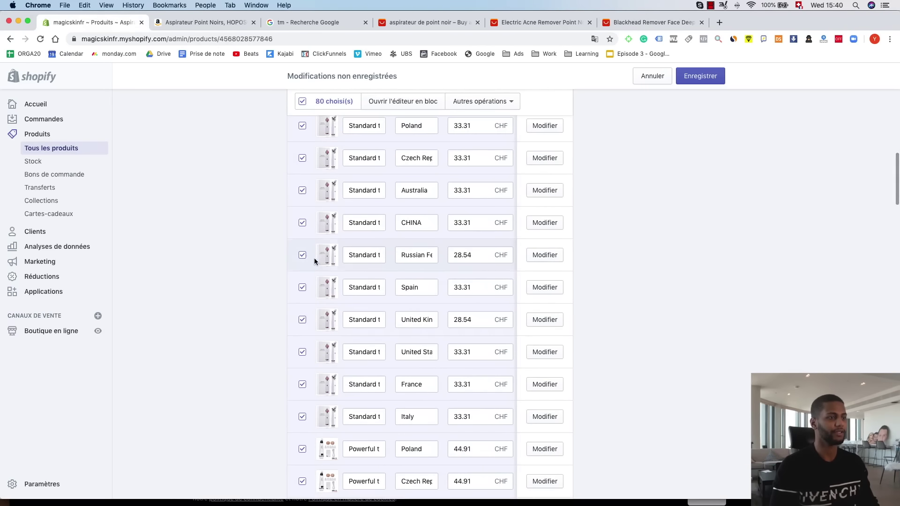
pyautogui.scroll(-3, 327, 331)
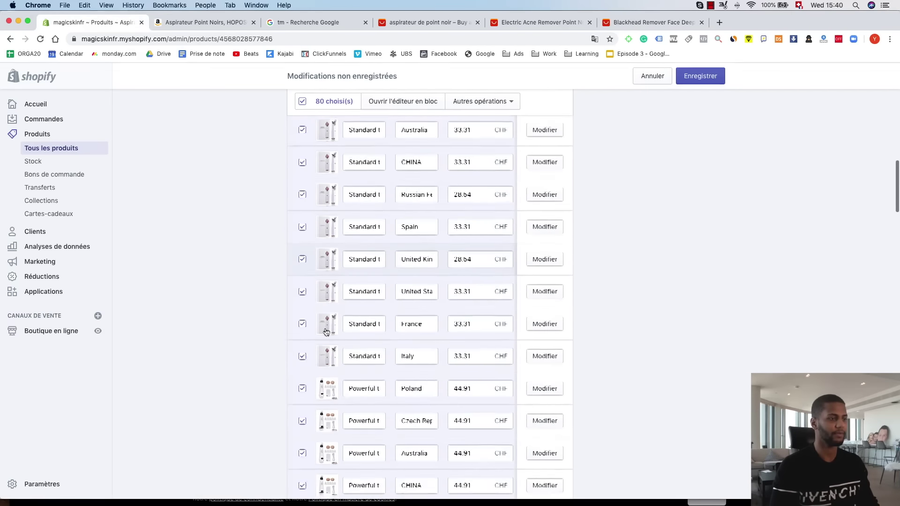
pyautogui.click(302, 324)
pyautogui.scroll(-5, 370, 328)
pyautogui.scroll(-10, 371, 330)
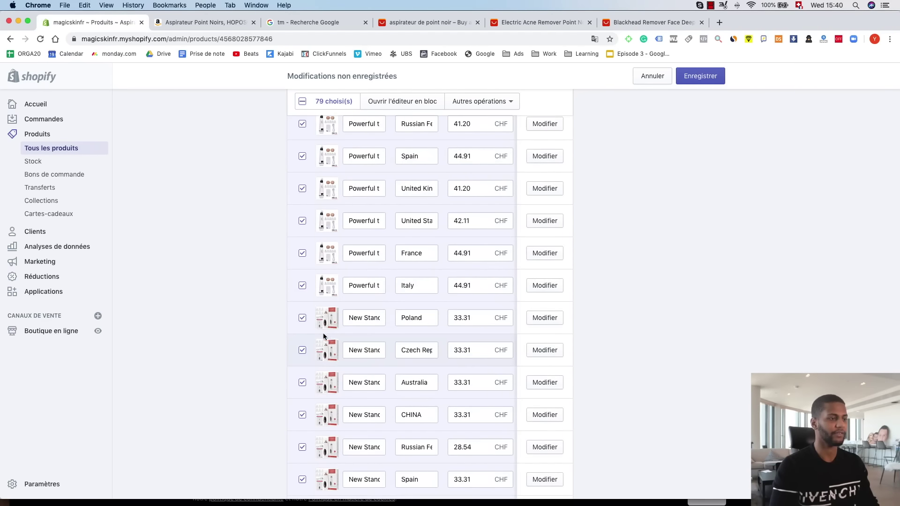
pyautogui.scroll(-1, 326, 323)
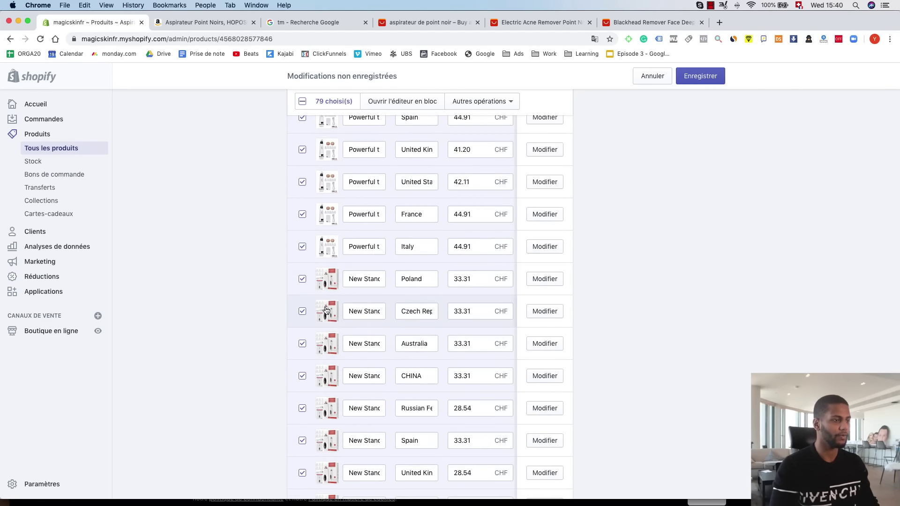
pyautogui.scroll(-6, 328, 314)
pyautogui.scroll(-5, 337, 323)
pyautogui.scroll(-2, 337, 328)
pyautogui.scroll(-15, 337, 329)
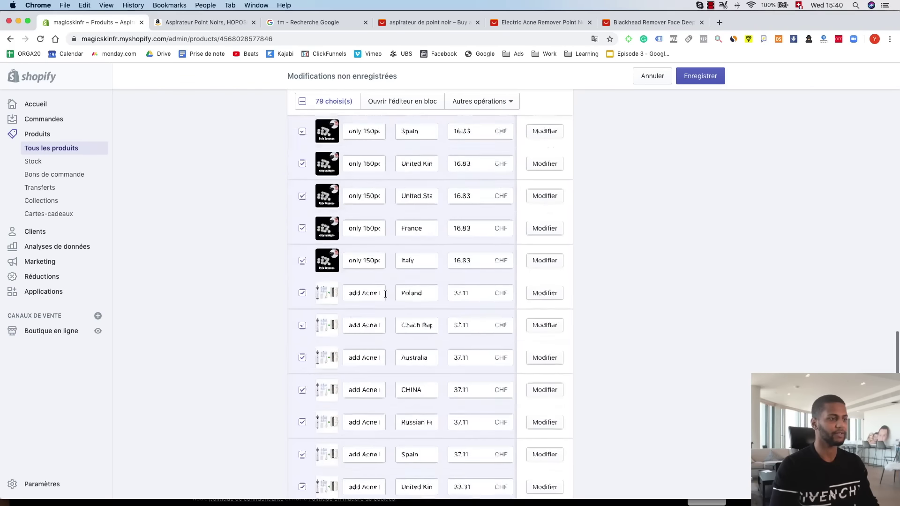
pyautogui.scroll(-5, 385, 295)
pyautogui.scroll(-7, 384, 295)
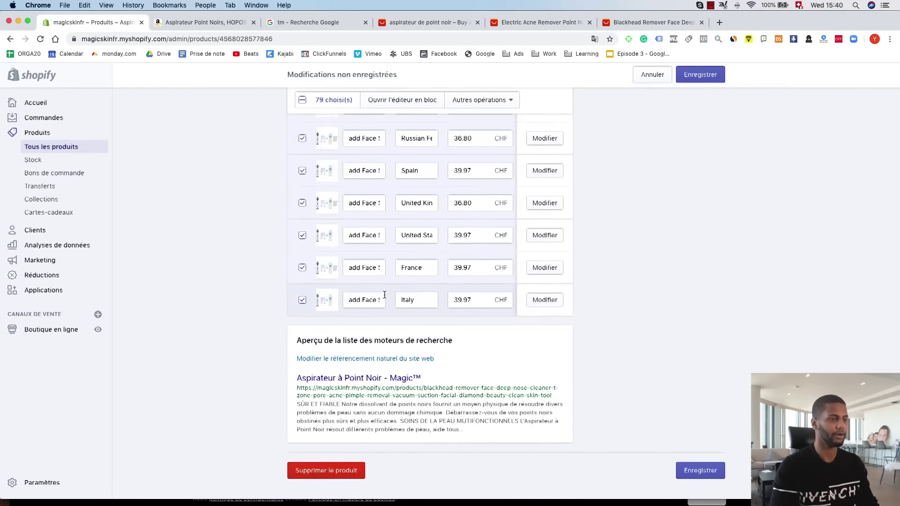
pyautogui.scroll(20, 384, 294)
pyautogui.scroll(15, 403, 243)
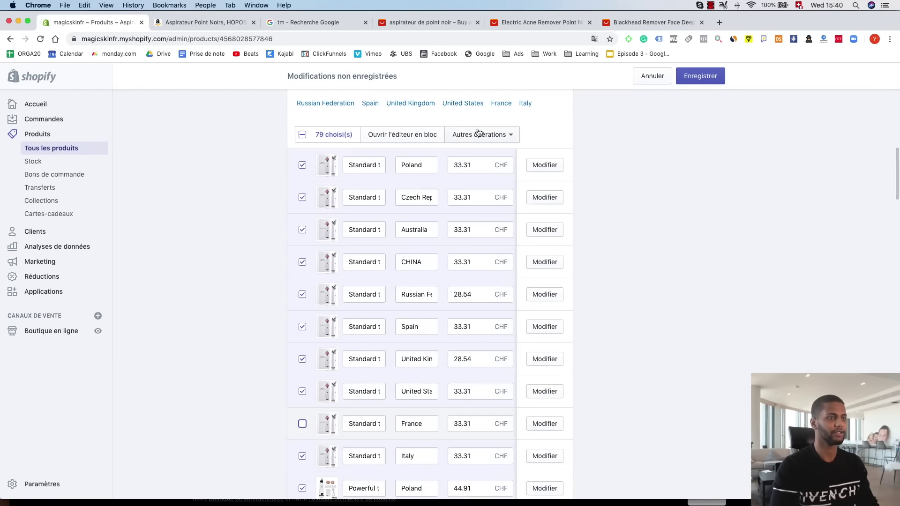
pyautogui.click(478, 134)
pyautogui.click(466, 270)
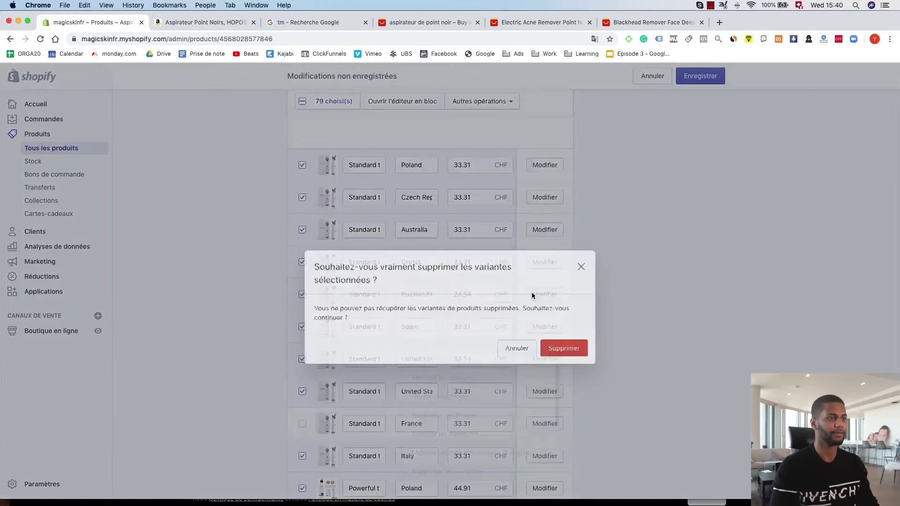
pyautogui.click(564, 322)
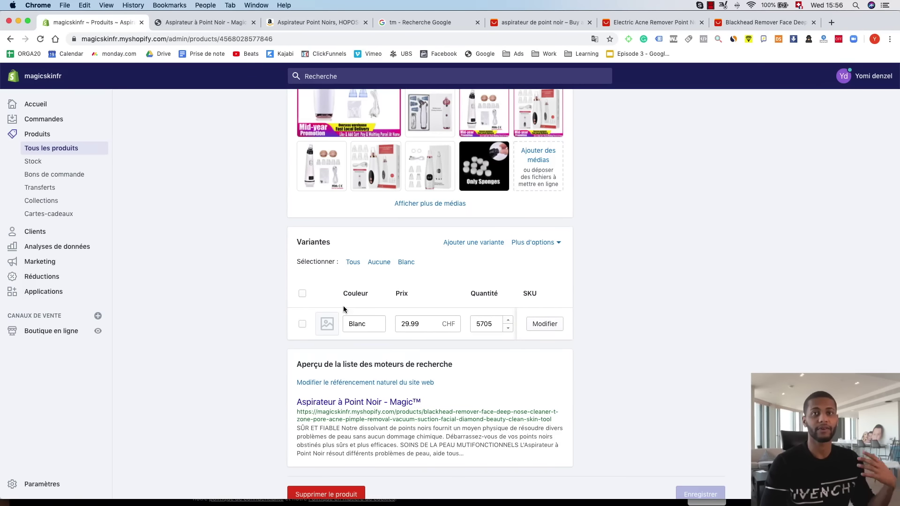
pyautogui.moveTo(366, 324); pyautogui.dragTo(348, 324)
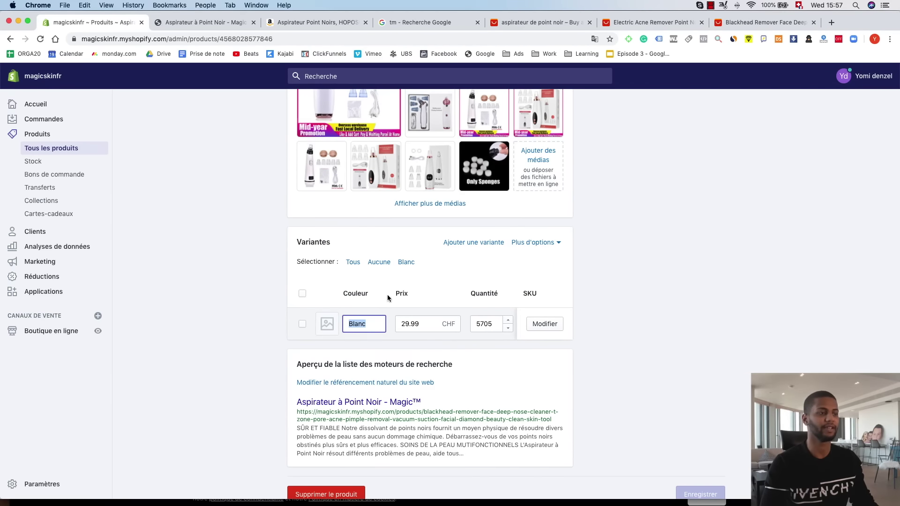
pyautogui.click(541, 243)
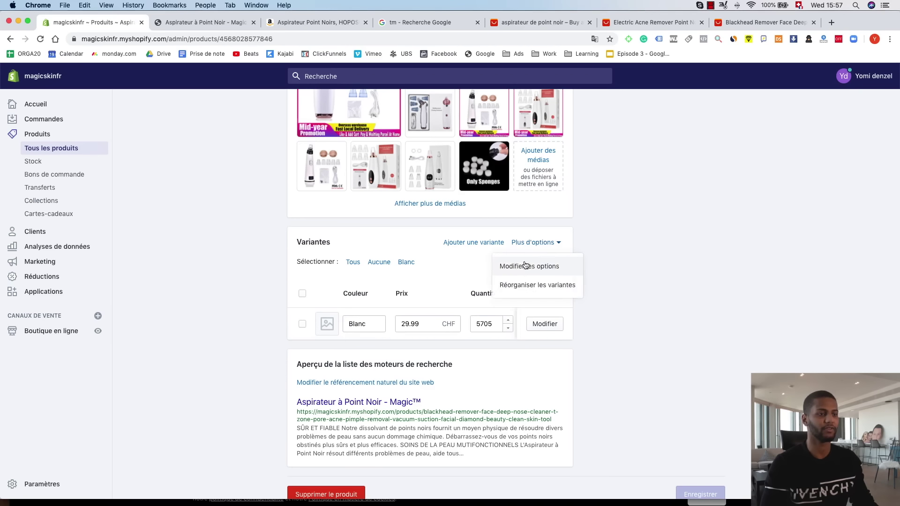
pyautogui.click(516, 265)
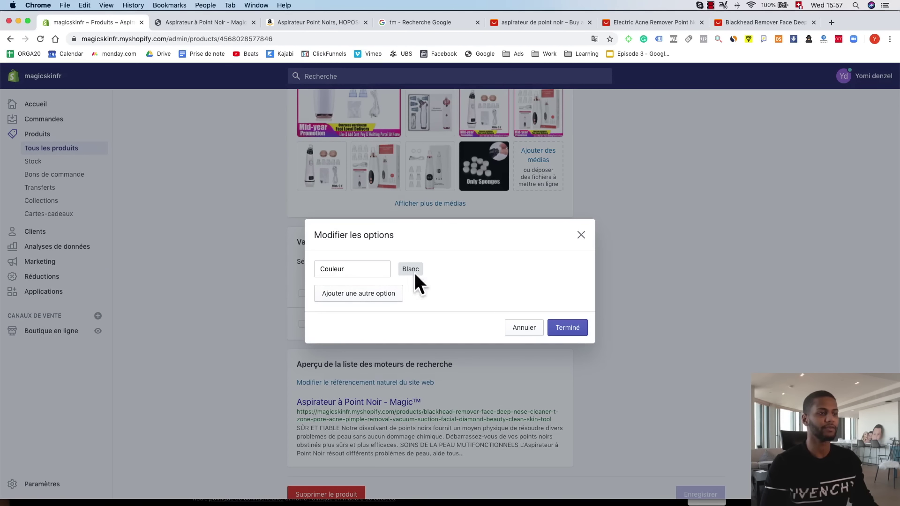
pyautogui.click(376, 295)
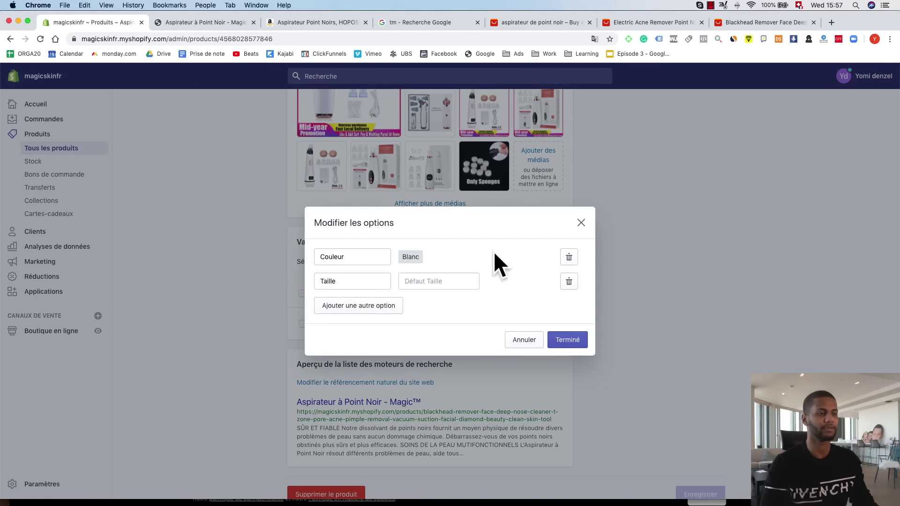
pyautogui.click(569, 282)
pyautogui.click(515, 337)
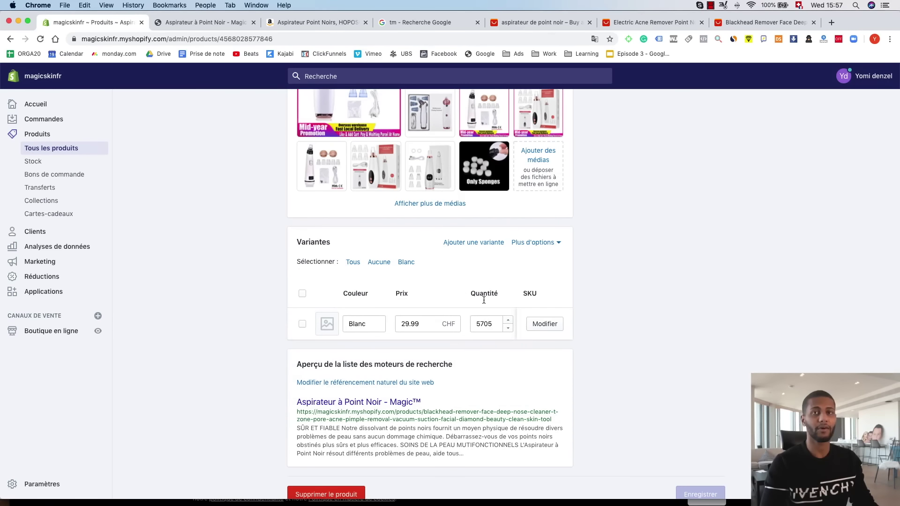
pyautogui.click(549, 242)
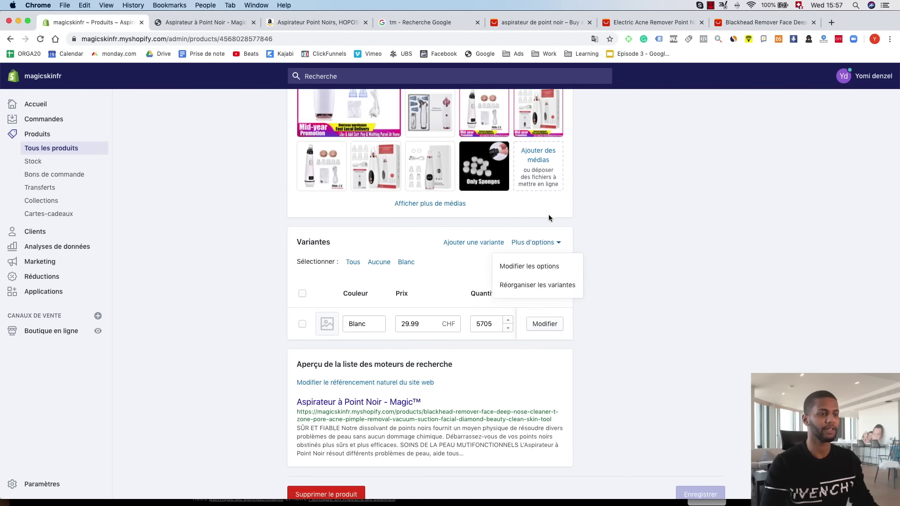
# Delete the product's single remaining variant, Blanc, and check the product's price, stock, shipping and variant sections.
pyautogui.click(303, 293)
pyautogui.click(481, 294)
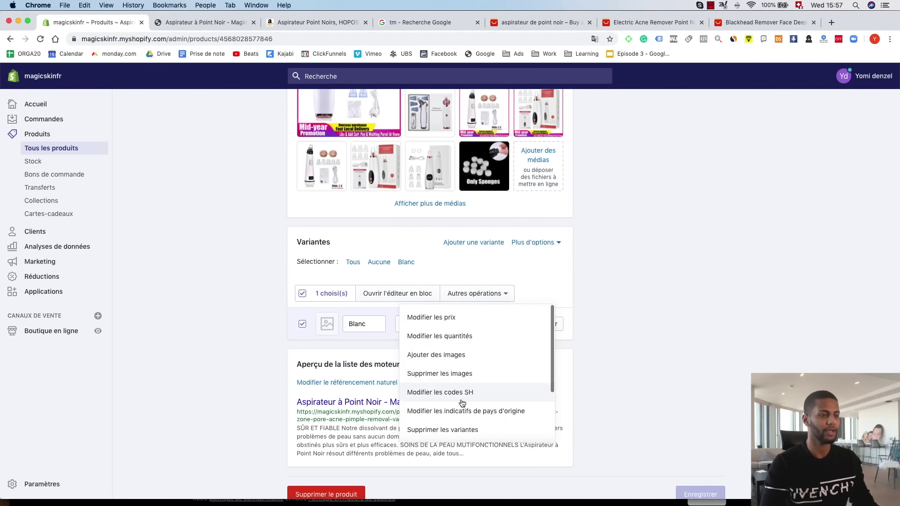
pyautogui.click(465, 428)
pyautogui.click(571, 313)
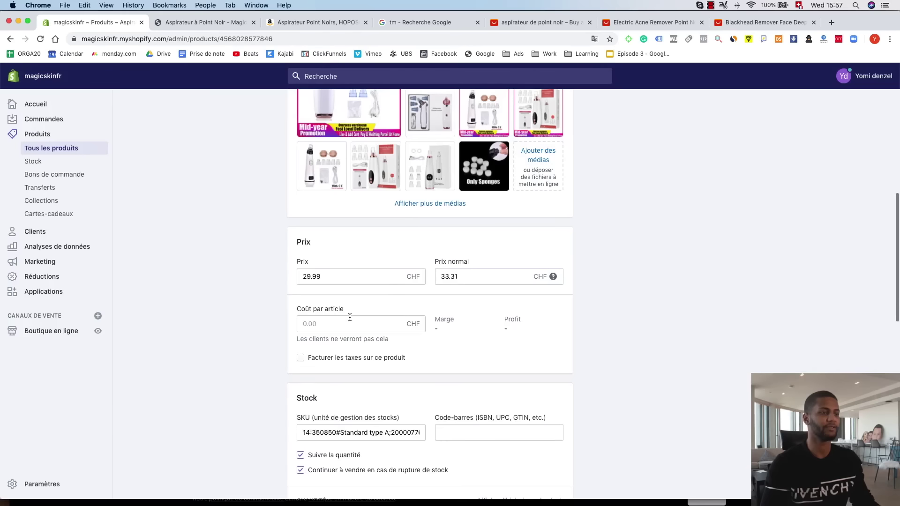
pyautogui.scroll(-3, 468, 331)
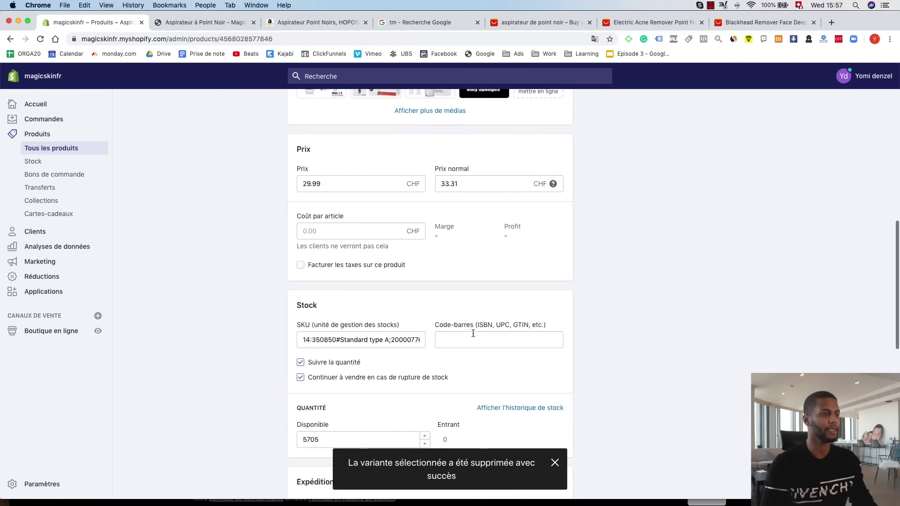
pyautogui.scroll(-2, 409, 257)
pyautogui.scroll(-10, 409, 258)
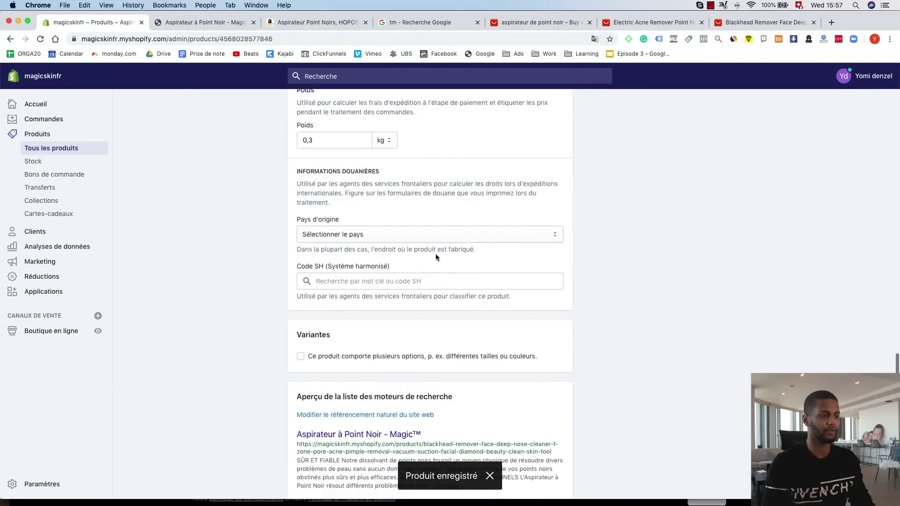
pyautogui.scroll(5, 435, 254)
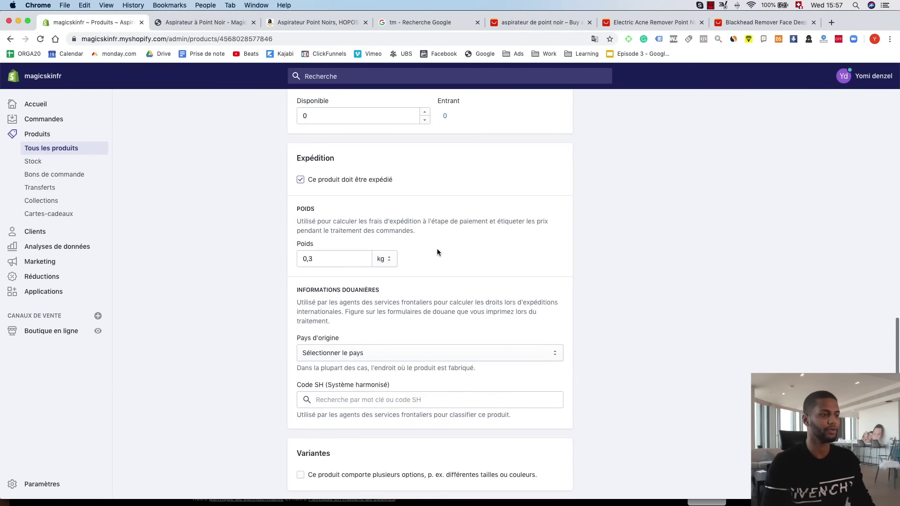
pyautogui.scroll(2, 435, 249)
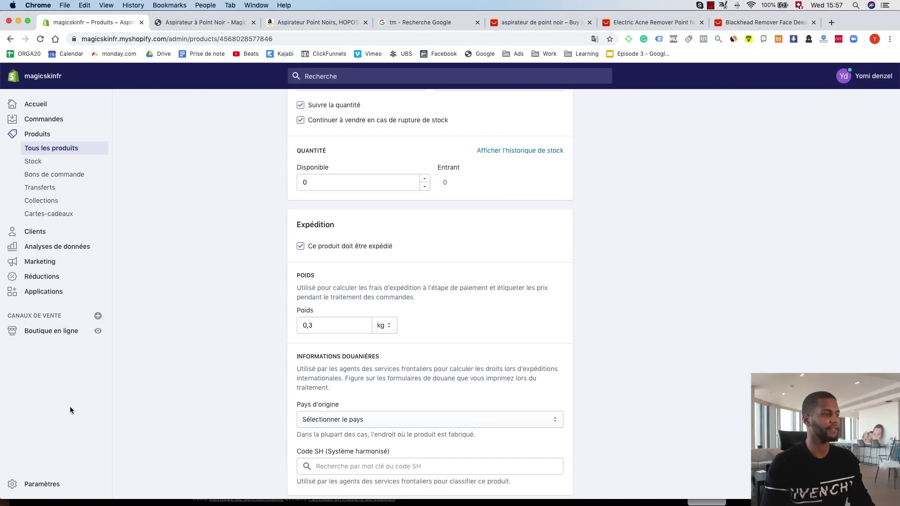
# Set the store currency to euro (EUR) in the general settings, save, and return to the product page.
pyautogui.click(41, 484)
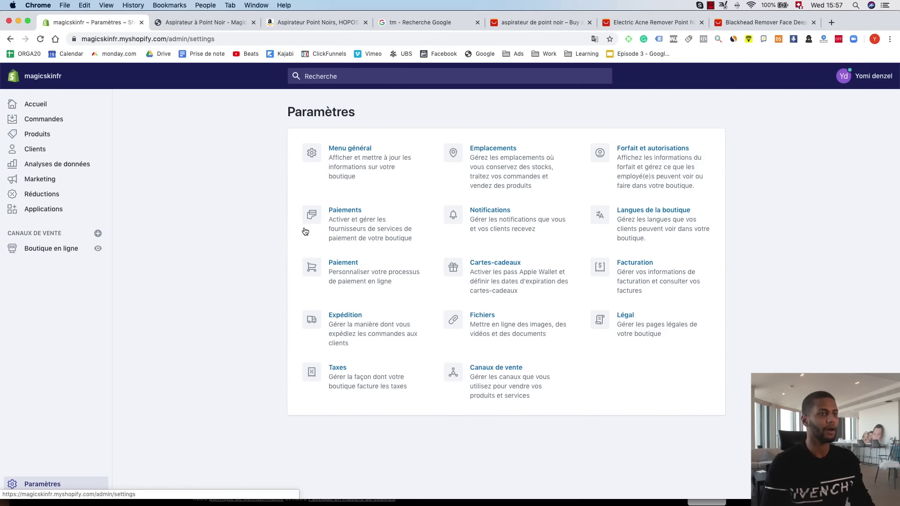
pyautogui.click(323, 186)
pyautogui.scroll(-10, 420, 269)
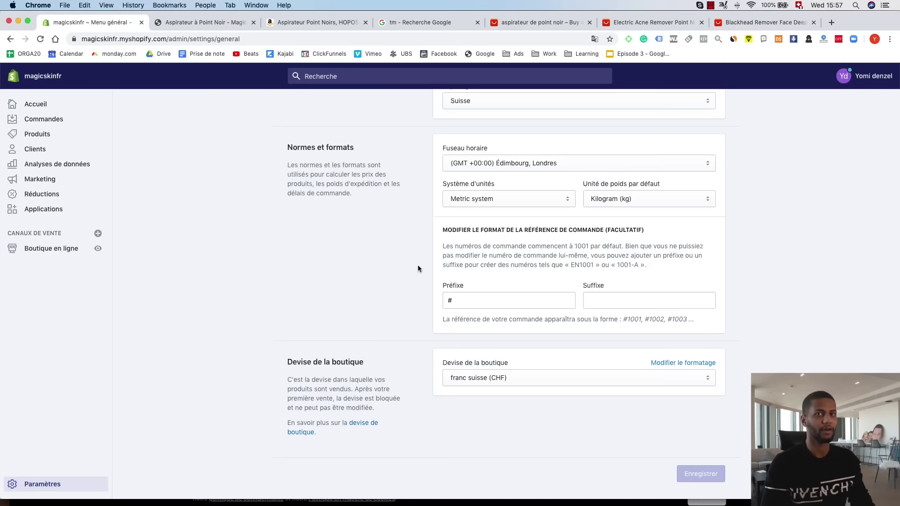
pyautogui.click(605, 384)
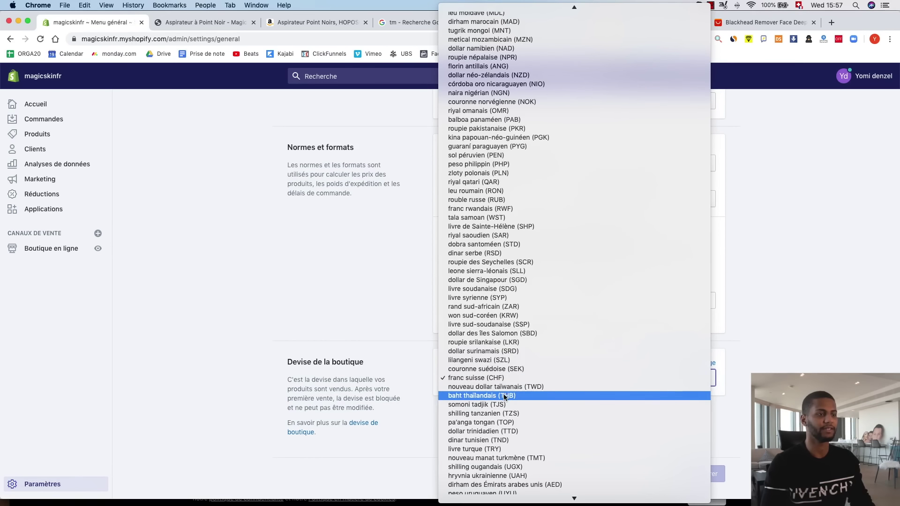
pyautogui.scroll(20, 474, 84)
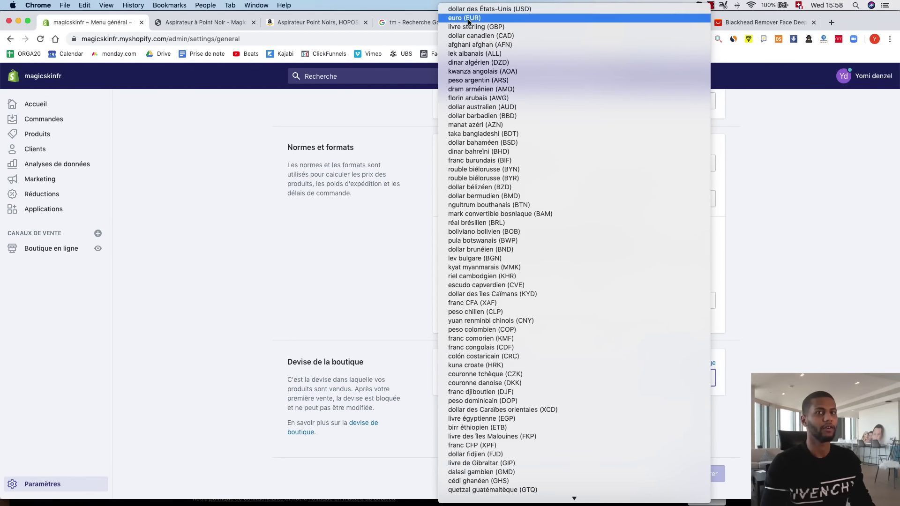
pyautogui.click(469, 19)
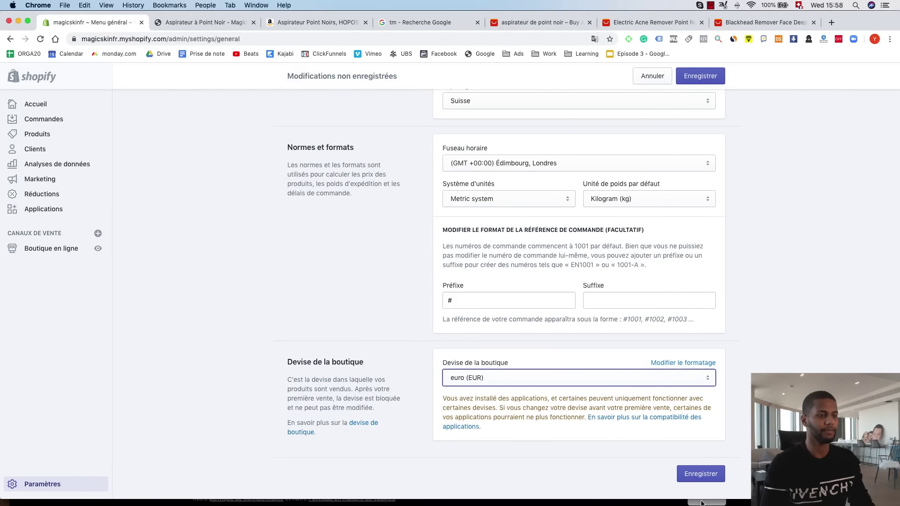
pyautogui.click(699, 476)
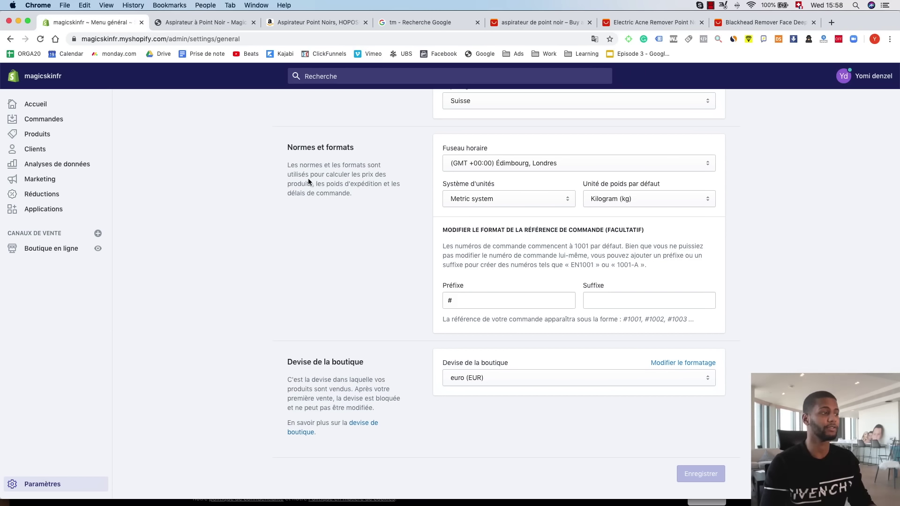
pyautogui.press('super+bracketleft')
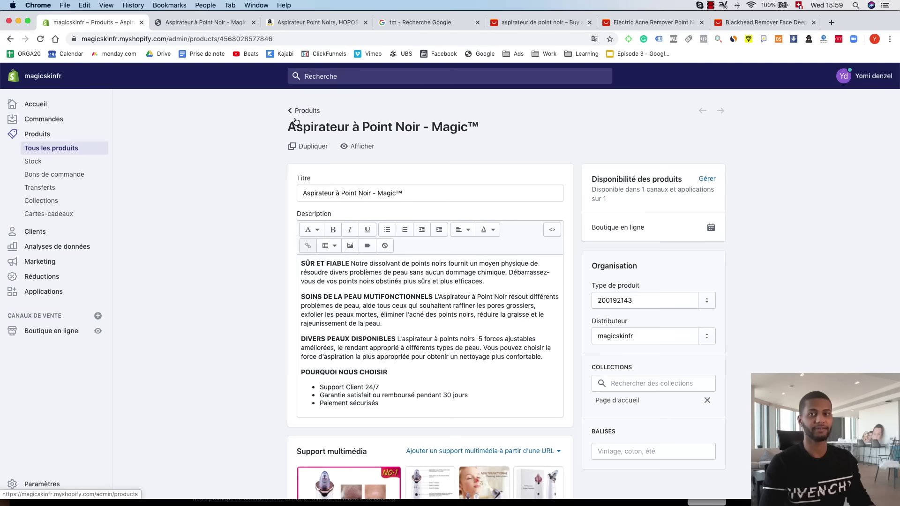
# Open the online store's domain settings and choose magicskin.fr as the new domain to buy.
pyautogui.click(51, 330)
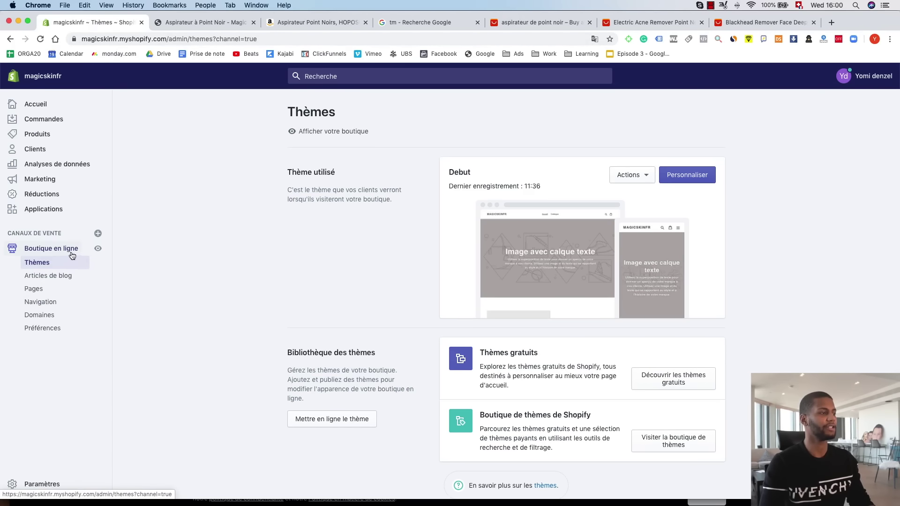
pyautogui.click(43, 315)
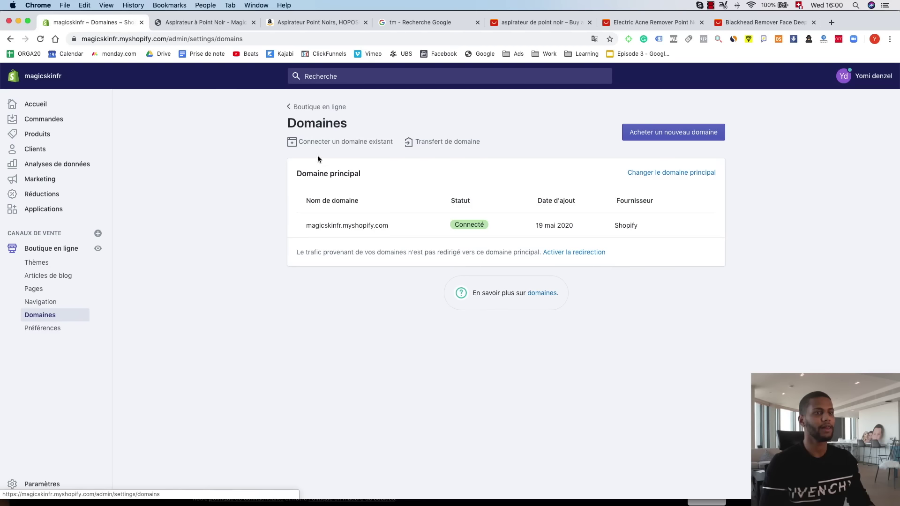
pyautogui.click(706, 137)
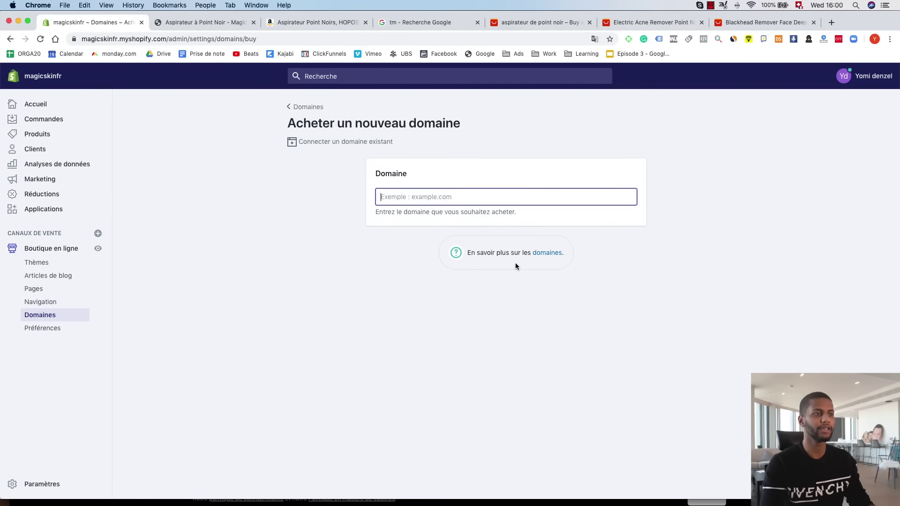
pyautogui.click(429, 201)
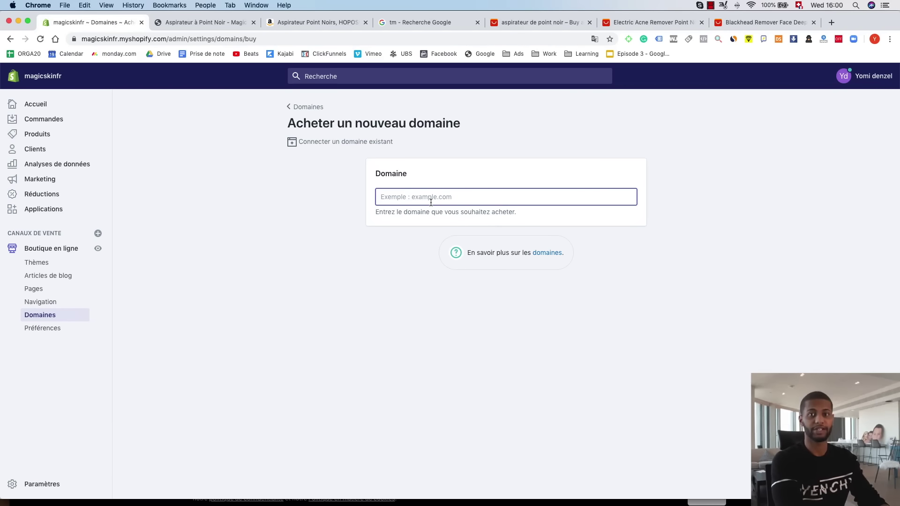
pyautogui.write('magi')
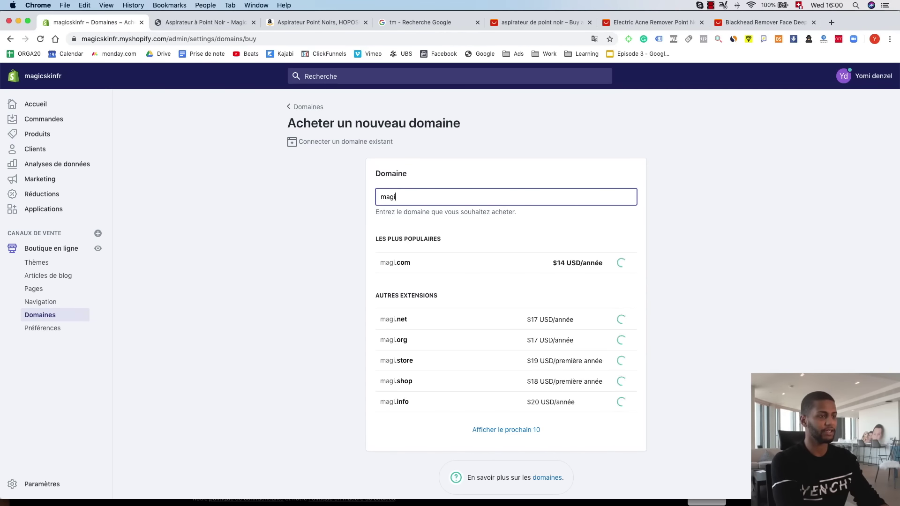
pyautogui.write('cskin.fr')
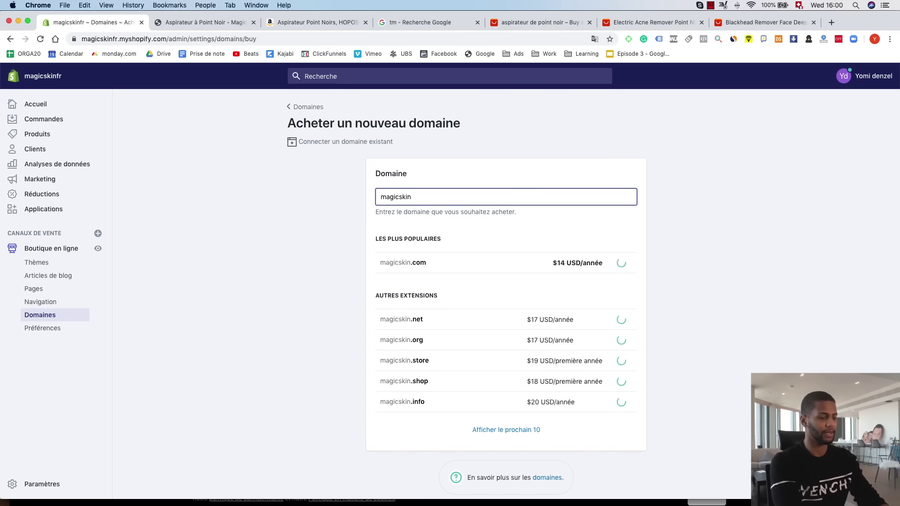
pyautogui.click(613, 263)
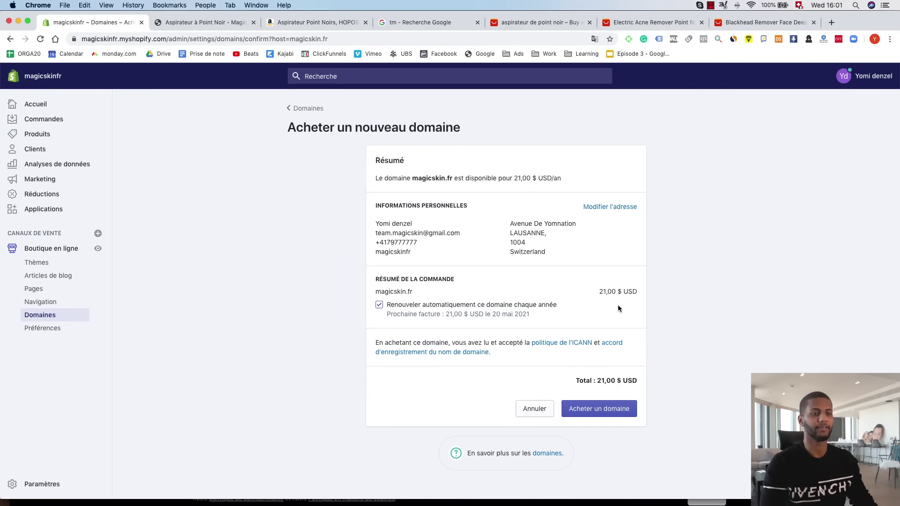
# Buy the magicskin.fr domain without automatic yearly renewal, and confirm the store's e-mail address from Shopify's message in Gmail.
pyautogui.click(380, 304)
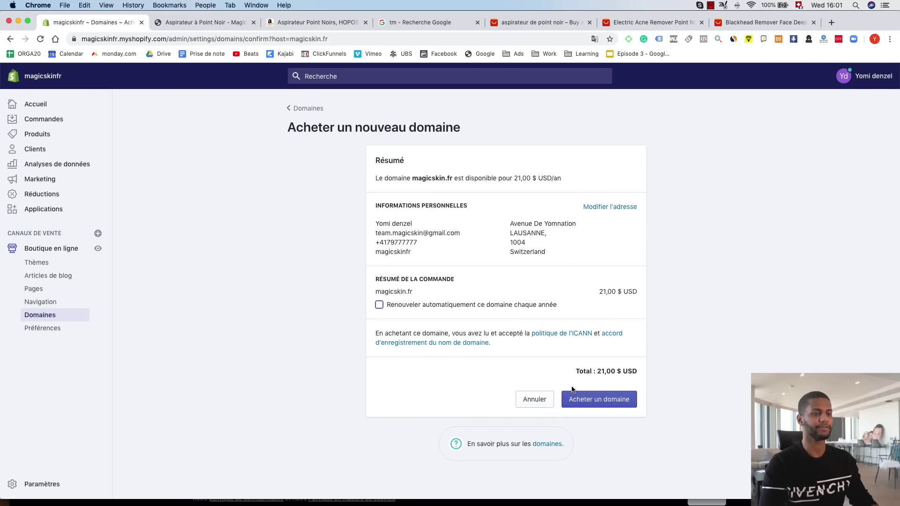
pyautogui.click(587, 402)
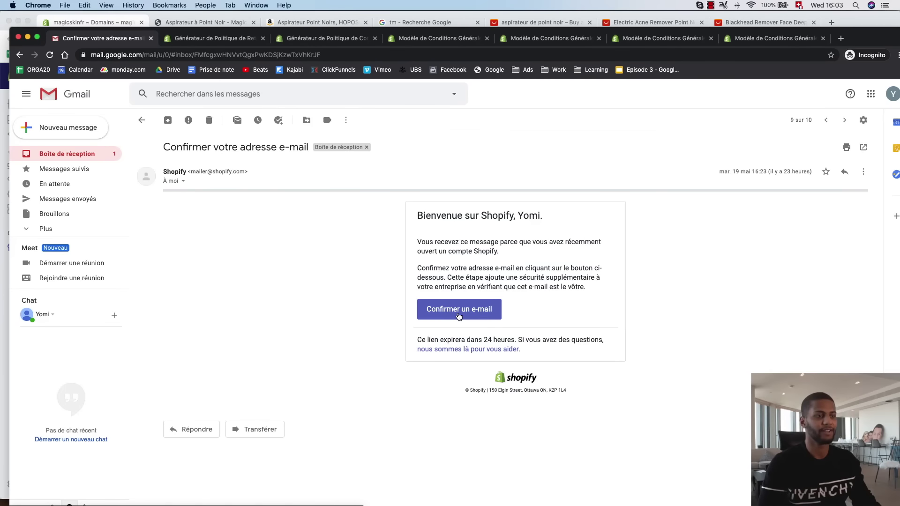
pyautogui.click(459, 310)
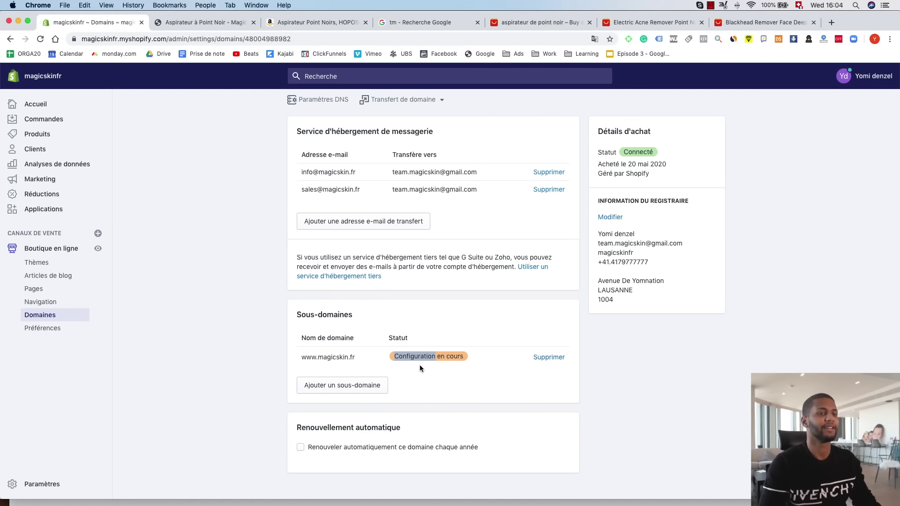
pyautogui.moveTo(411, 360); pyautogui.dragTo(434, 379)
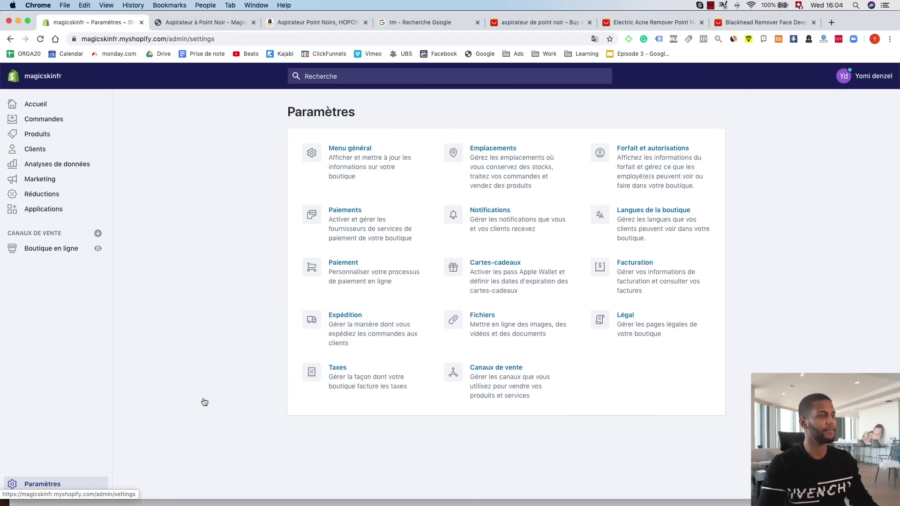
# Open the shipping settings and review the general shipping rates and the custom shipping fees for products.
pyautogui.click(367, 349)
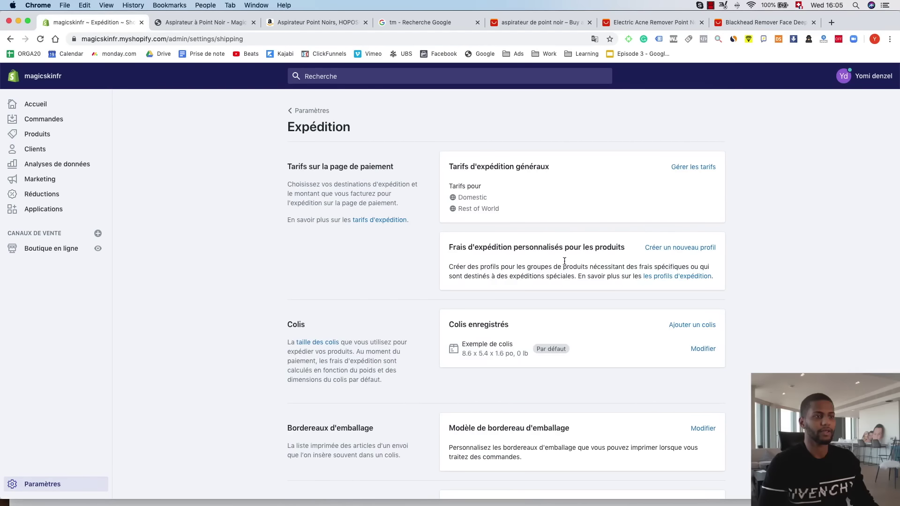
pyautogui.moveTo(449, 167); pyautogui.dragTo(568, 172)
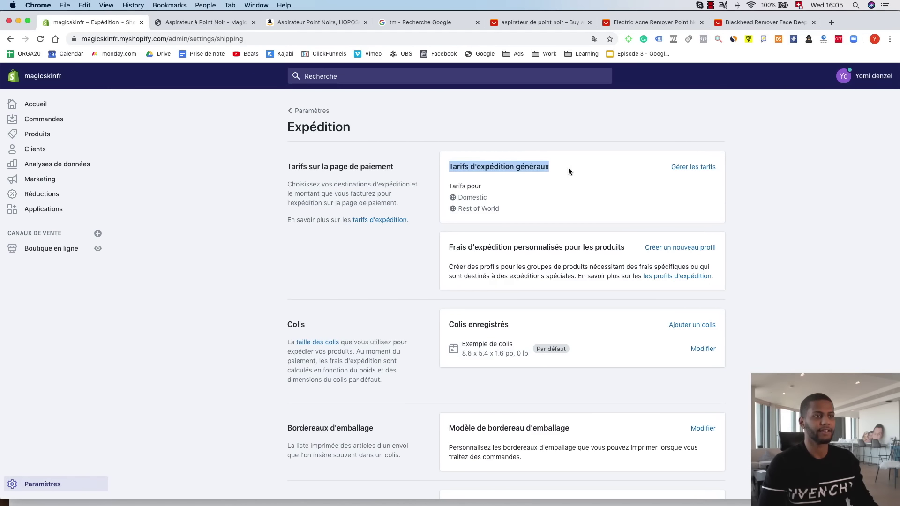
pyautogui.moveTo(449, 247); pyautogui.dragTo(628, 249)
pyautogui.tripleClick(548, 250)
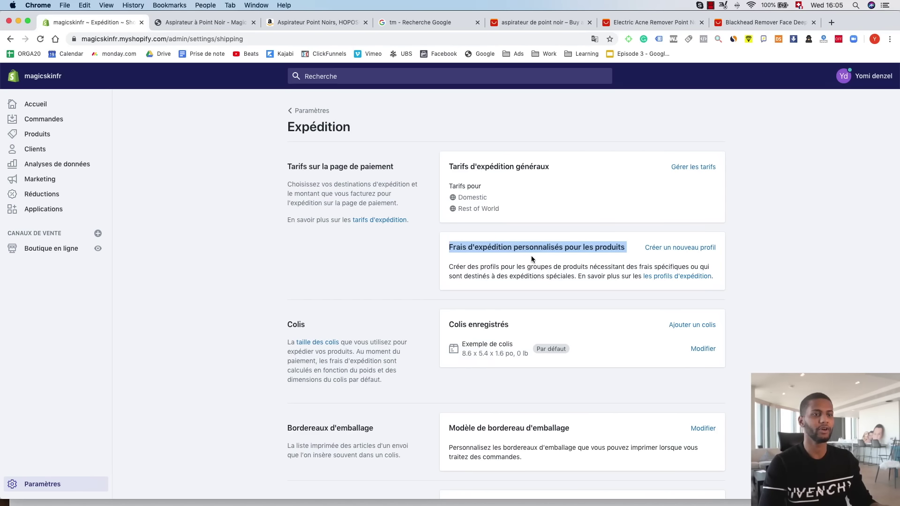
pyautogui.tripleClick(491, 253)
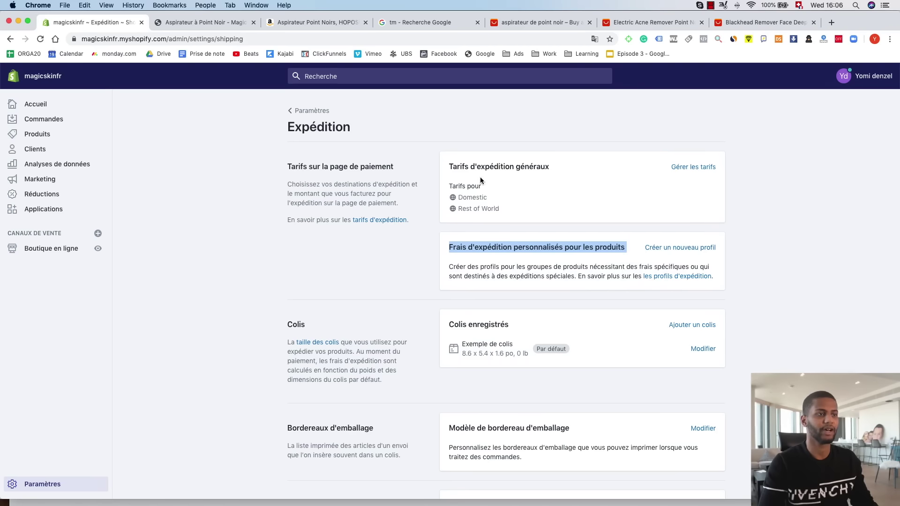
pyautogui.moveTo(449, 167); pyautogui.dragTo(554, 172)
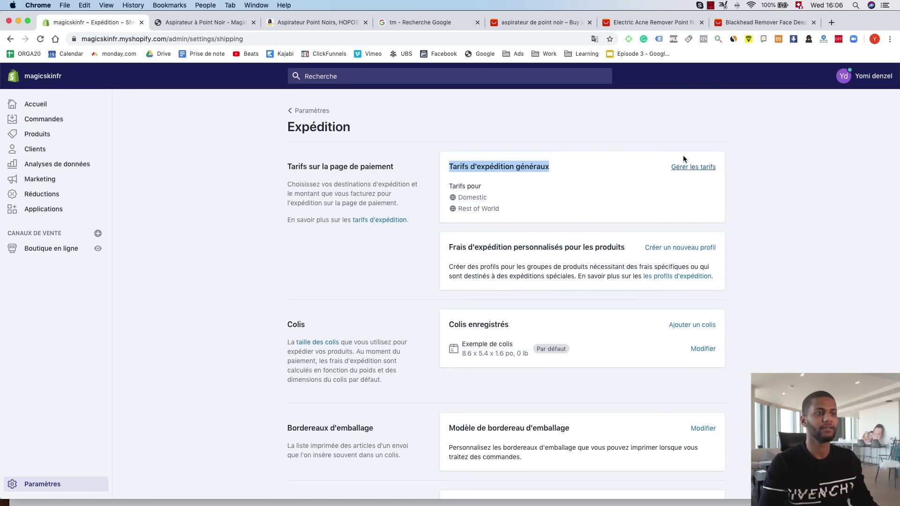
# Add a Livraison Standard rate of 2.99 € to the Domestic zone of the general shipping profile.
pyautogui.click(692, 167)
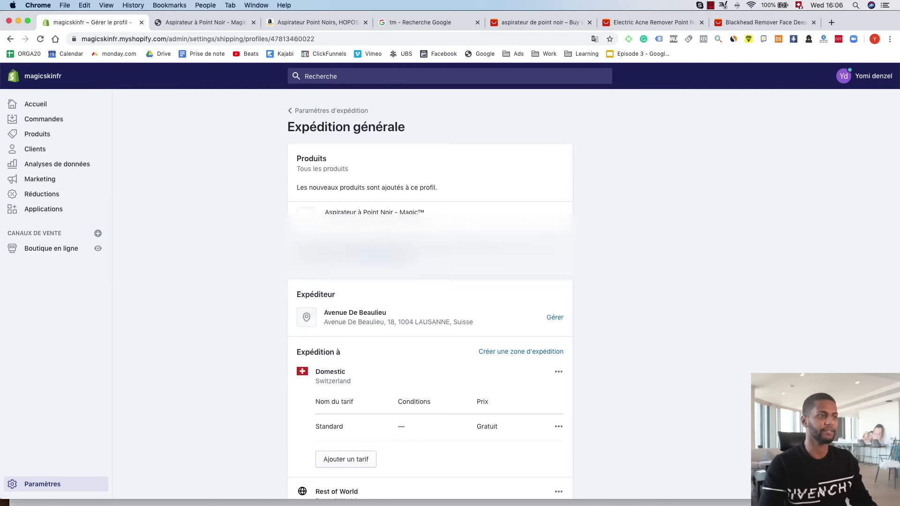
pyautogui.scroll(-5, 340, 304)
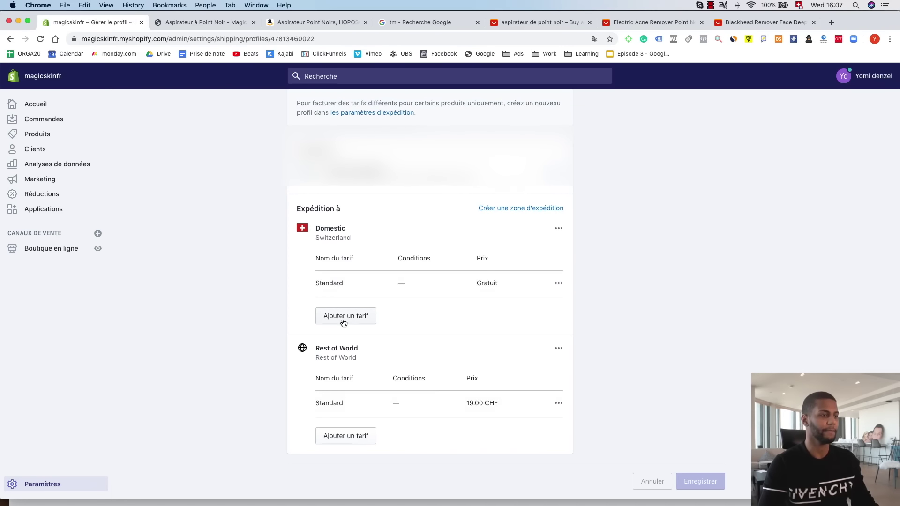
pyautogui.click(345, 317)
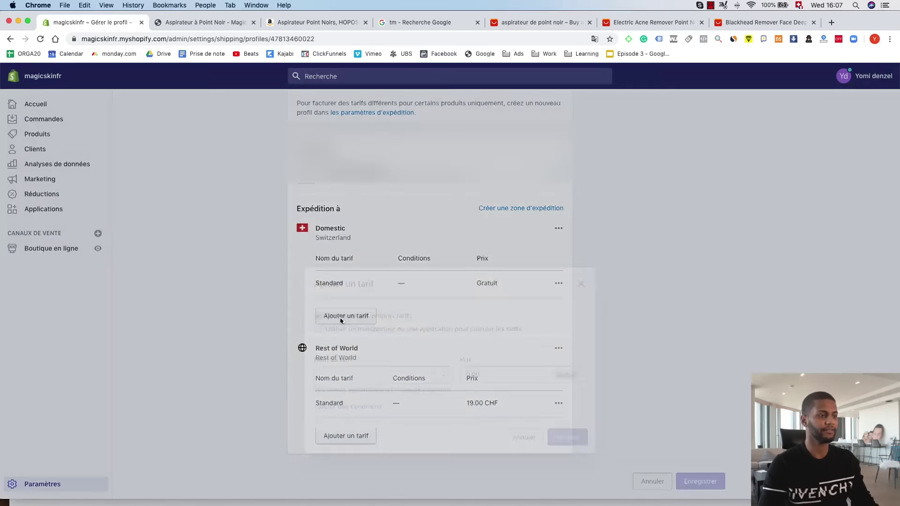
pyautogui.click(473, 307)
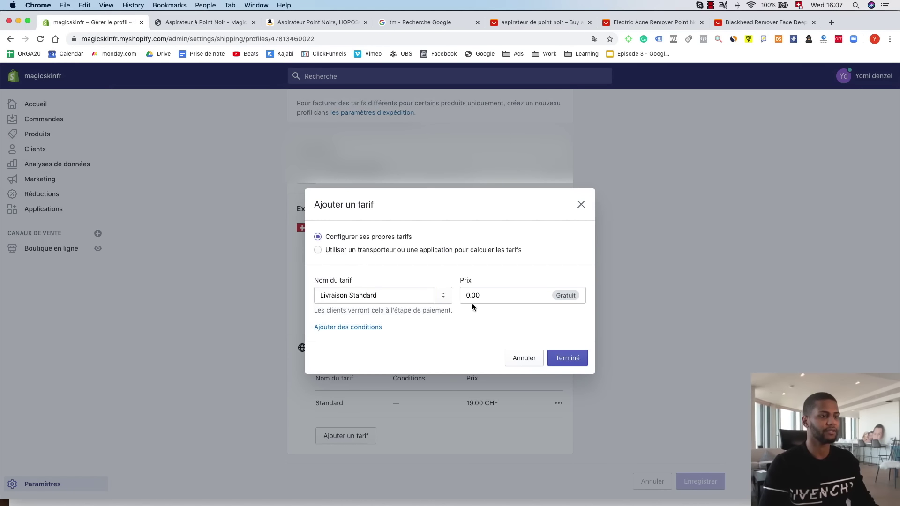
pyautogui.click(502, 295)
pyautogui.write('2.99')
pyautogui.click(545, 329)
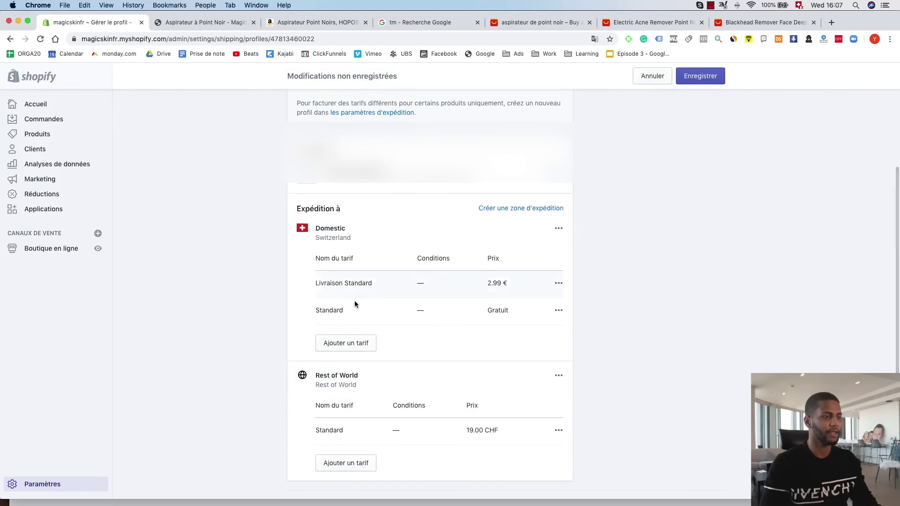
# Rename the free Standard rate in the Domestic zone as Livraison gratuite.
pyautogui.click(559, 311)
pyautogui.click(534, 332)
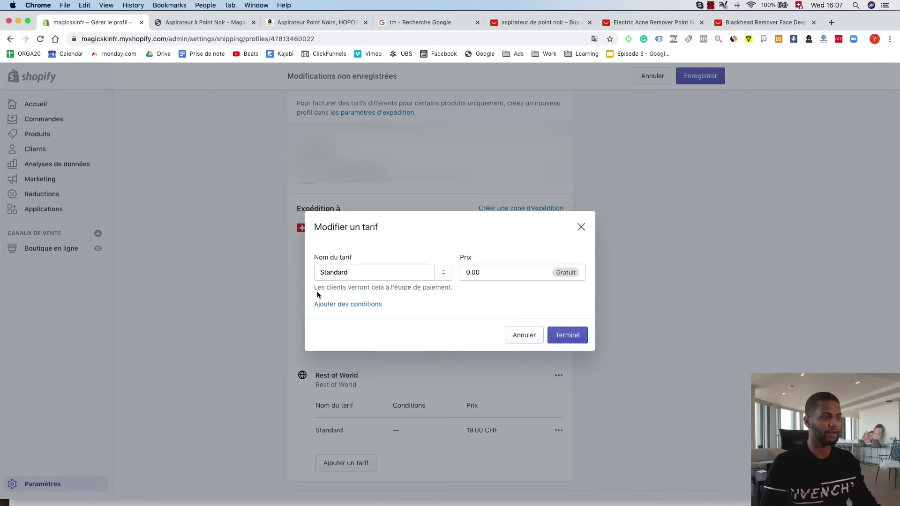
pyautogui.click(366, 275)
pyautogui.write('Livrai')
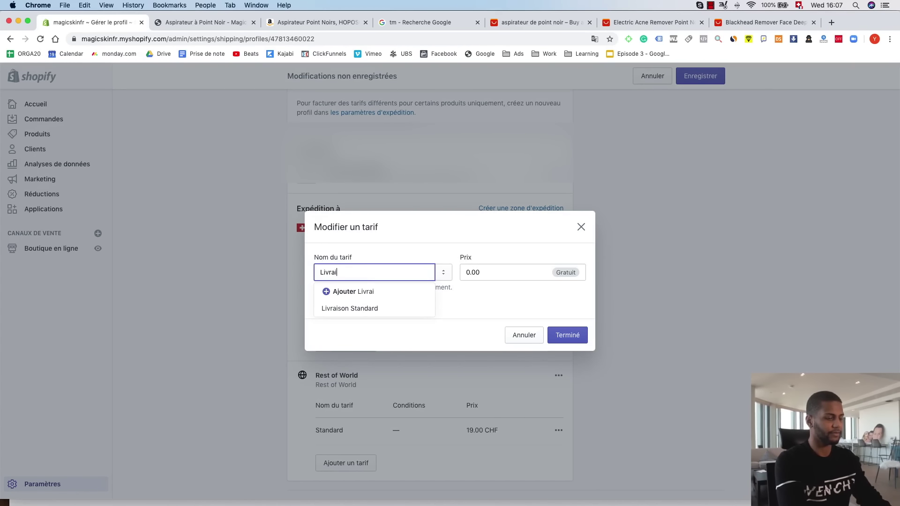
pyautogui.write('son gratuite')
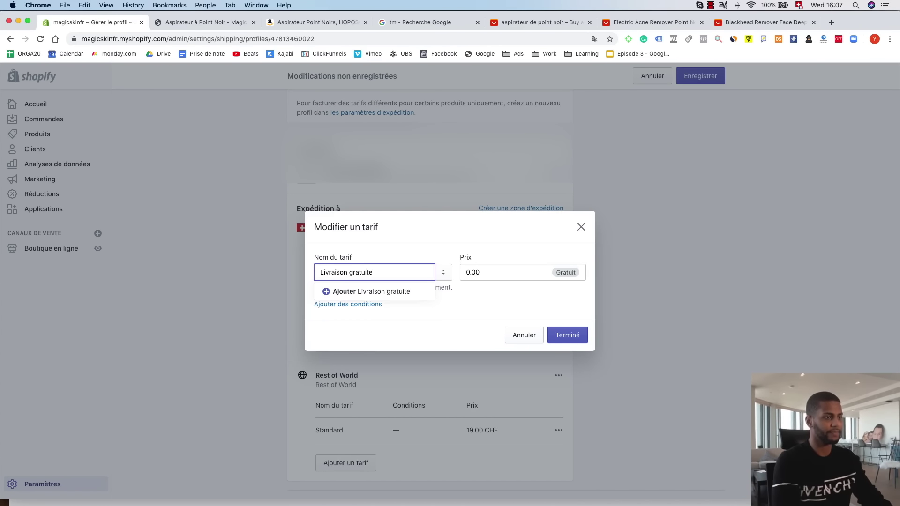
pyautogui.click(479, 310)
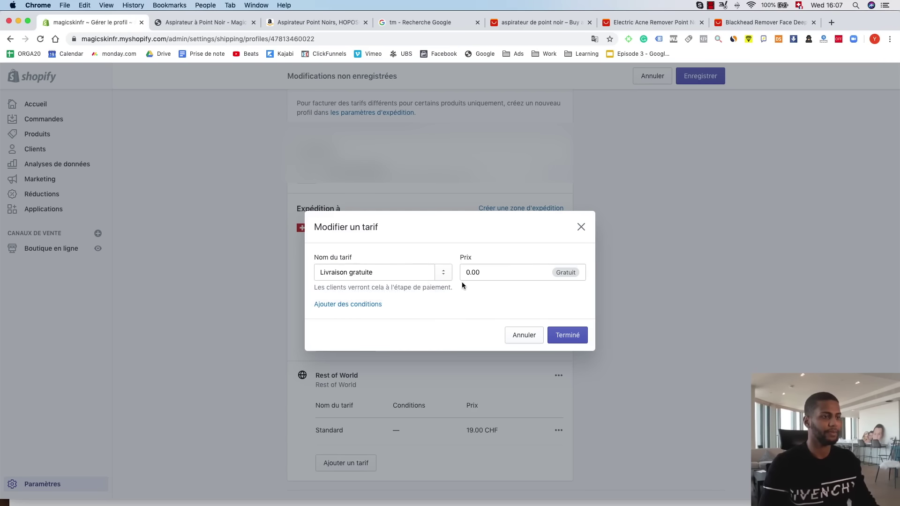
# Add an order-price condition with a 30 € minimum to the Domestic Livraison gratuite rate.
pyautogui.click(375, 306)
pyautogui.click(345, 305)
pyautogui.click(359, 341)
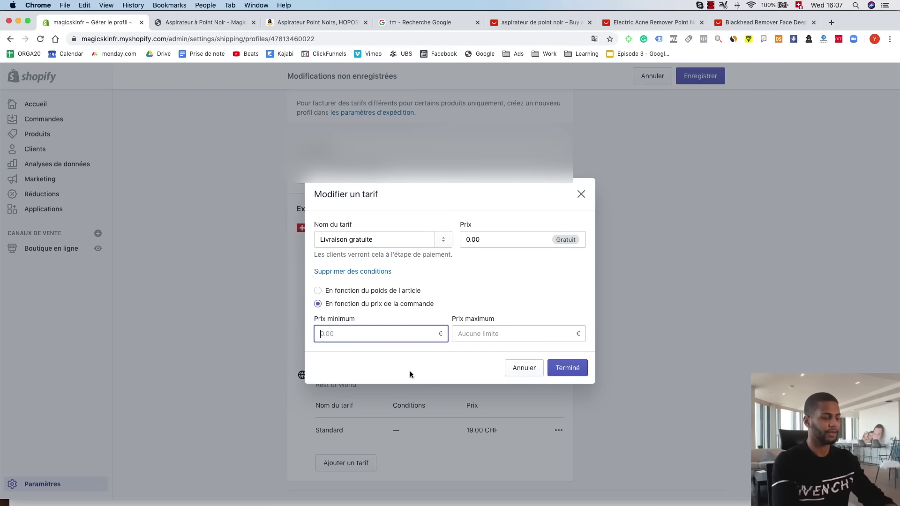
pyautogui.write('30')
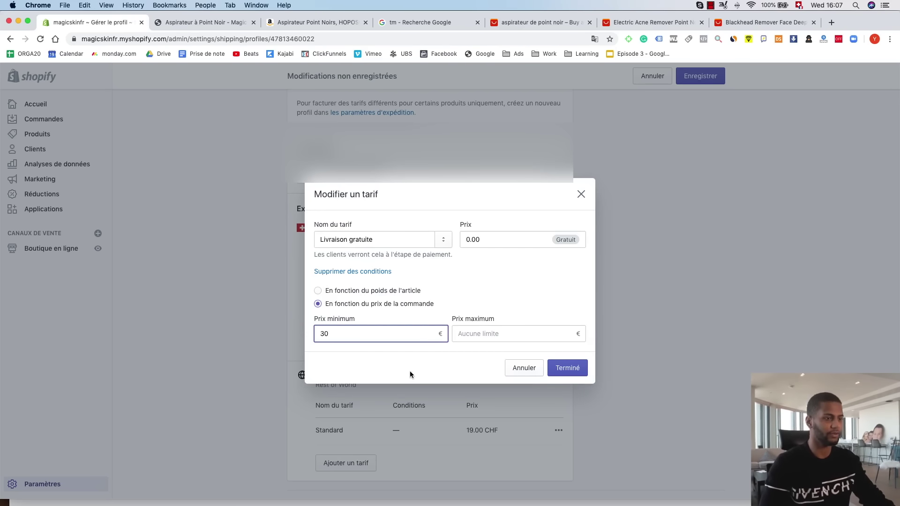
pyautogui.click(567, 368)
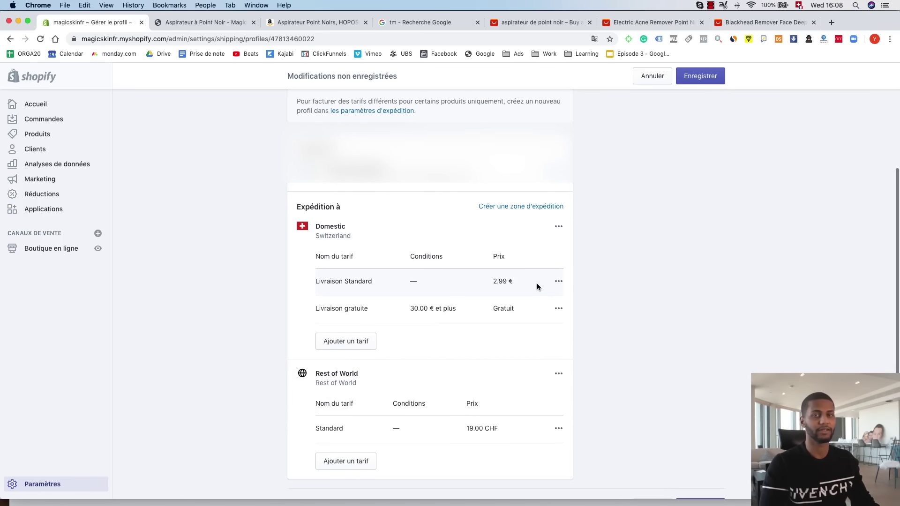
# Restrict the Domestic Livraison Standard rate to orders priced between 0 and 29.99 €.
pyautogui.scroll(3, 534, 282)
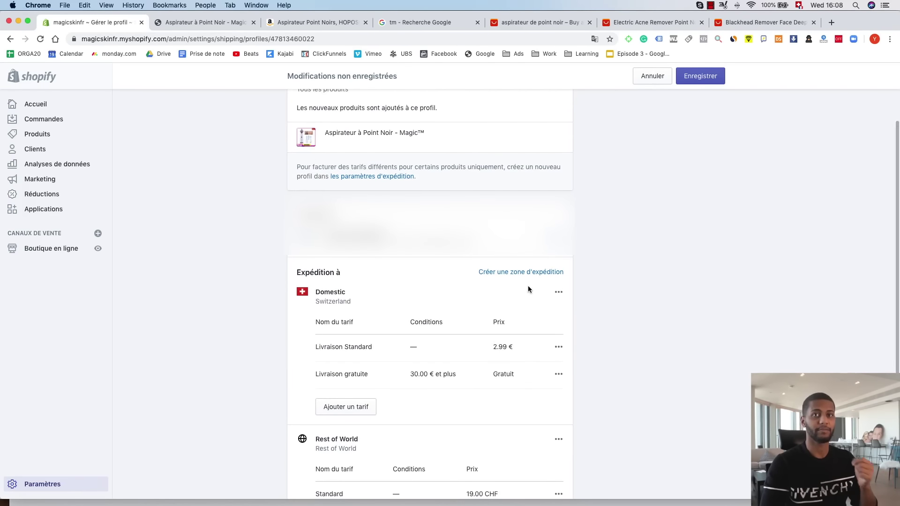
pyautogui.click(558, 348)
pyautogui.click(521, 370)
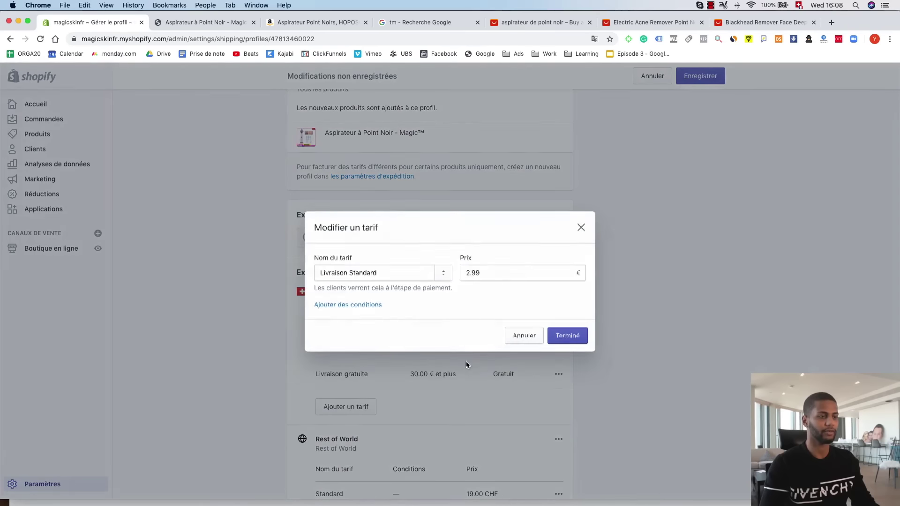
pyautogui.click(335, 304)
pyautogui.click(342, 338)
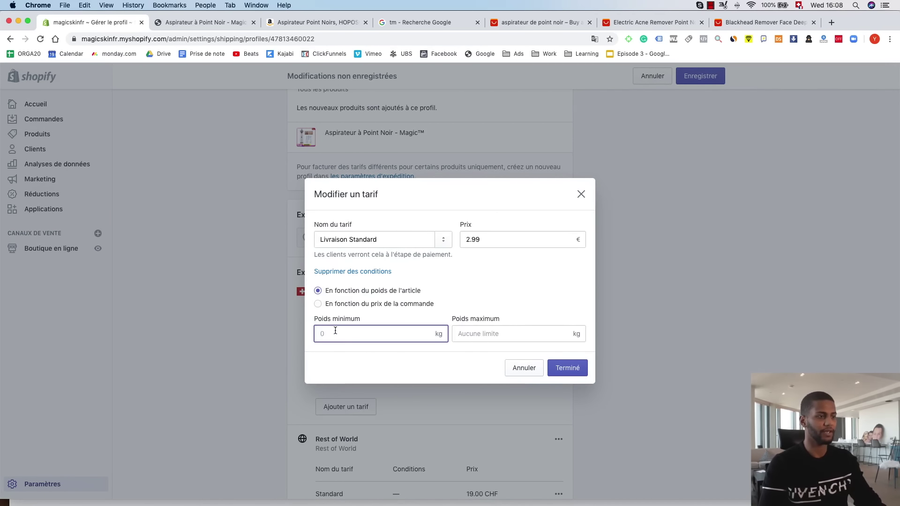
pyautogui.click(318, 304)
pyautogui.click(352, 339)
pyautogui.write('0')
pyautogui.click(489, 332)
pyautogui.write('29.99')
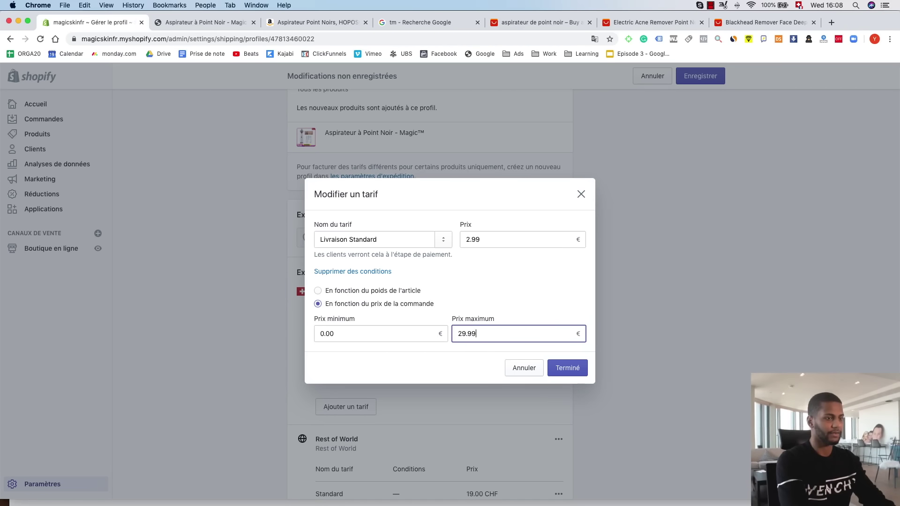
pyautogui.click(564, 363)
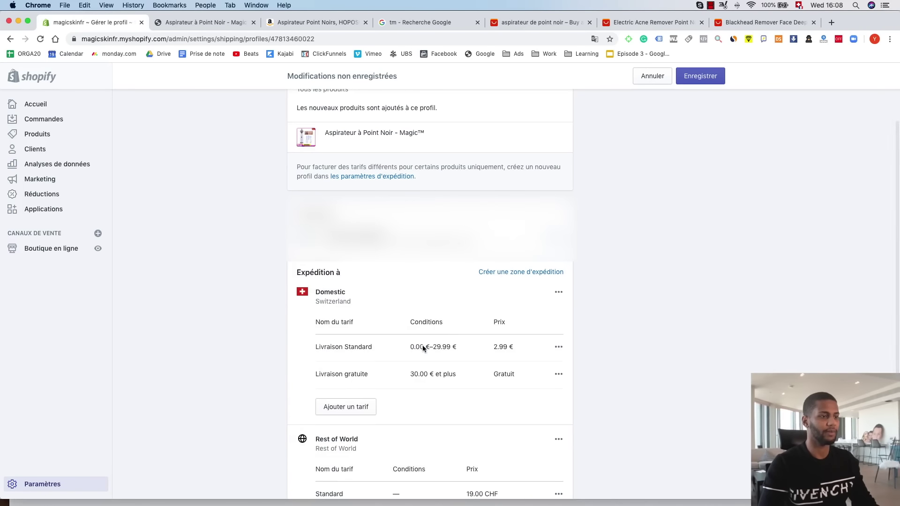
# Give the Rest of World zone a 2.99 € Livraison Standard rate for 0–29.99 € orders and free Livraison gratuite from 30 €, and save the profile.
pyautogui.scroll(-4, 460, 368)
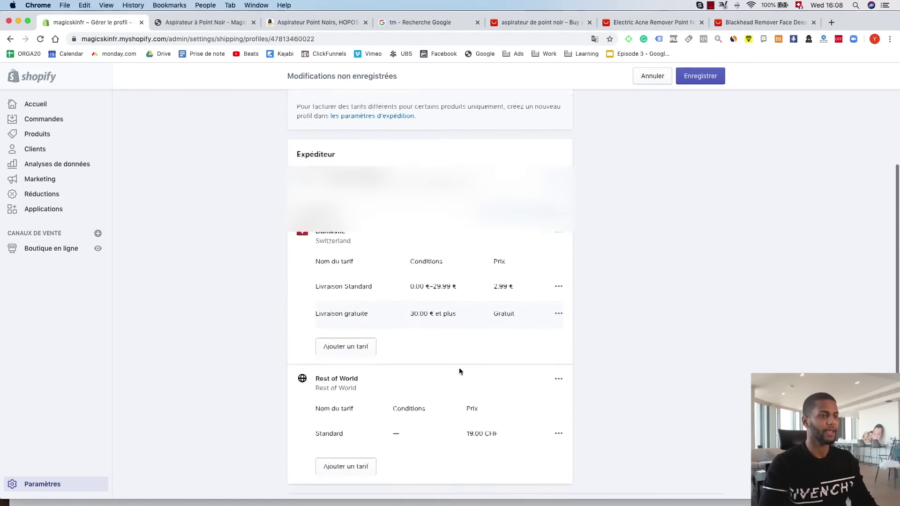
pyautogui.click(347, 436)
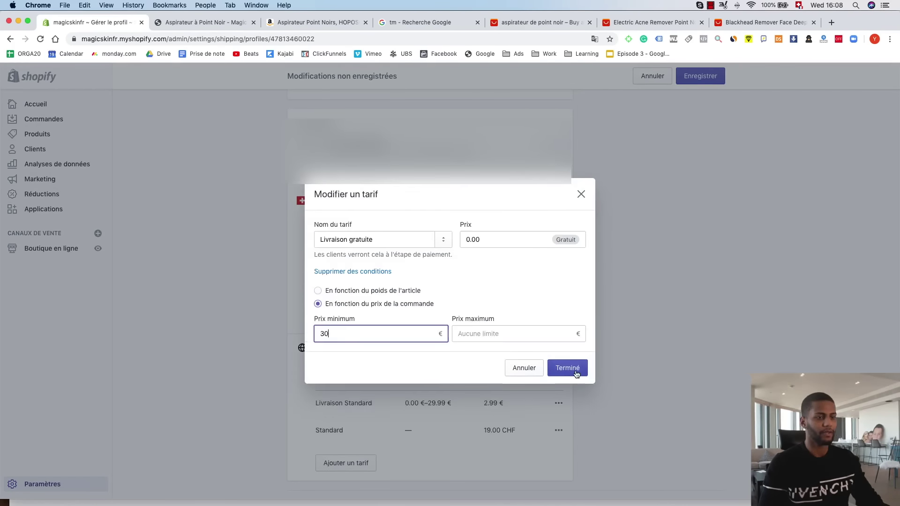
pyautogui.click(576, 374)
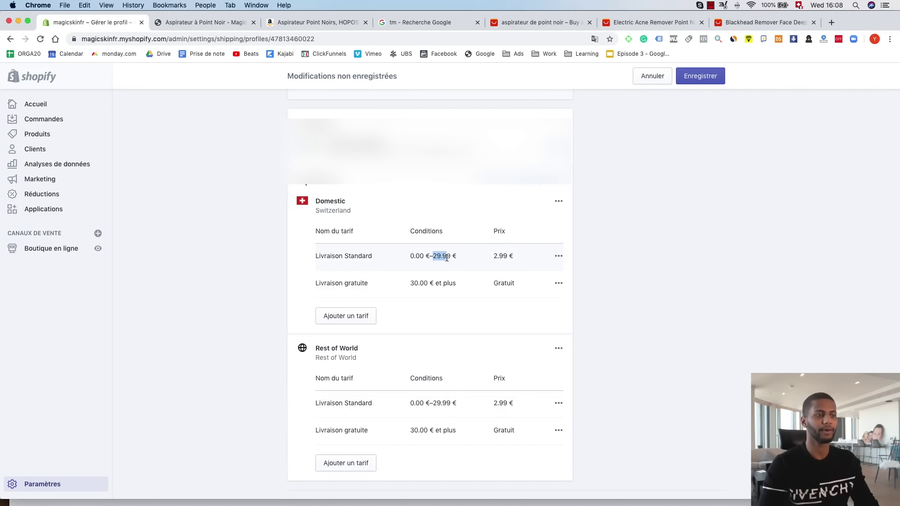
pyautogui.moveTo(454, 256); pyautogui.dragTo(430, 256)
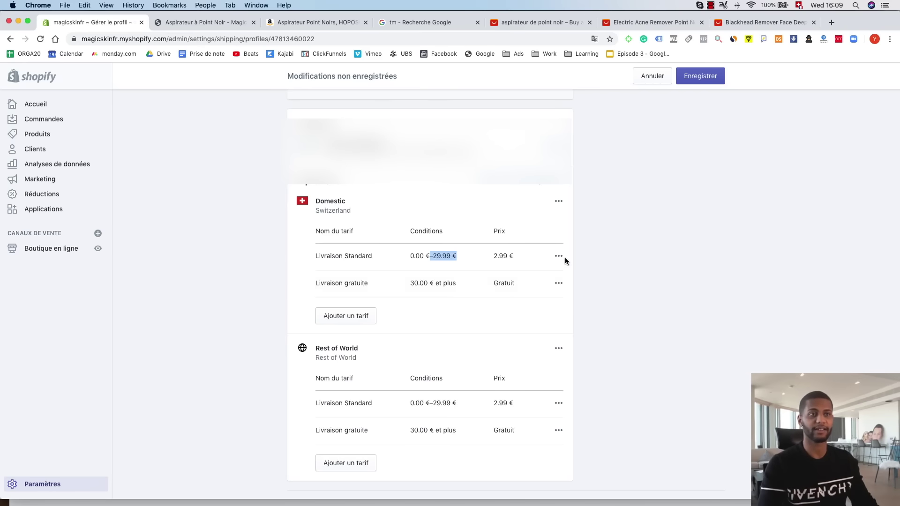
pyautogui.scroll(4, 602, 162)
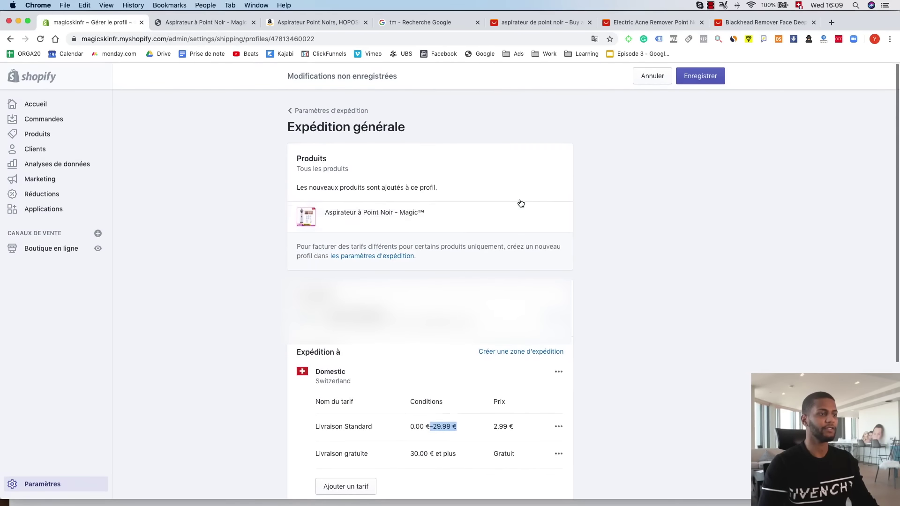
pyautogui.scroll(-5, 595, 165)
pyautogui.click(686, 80)
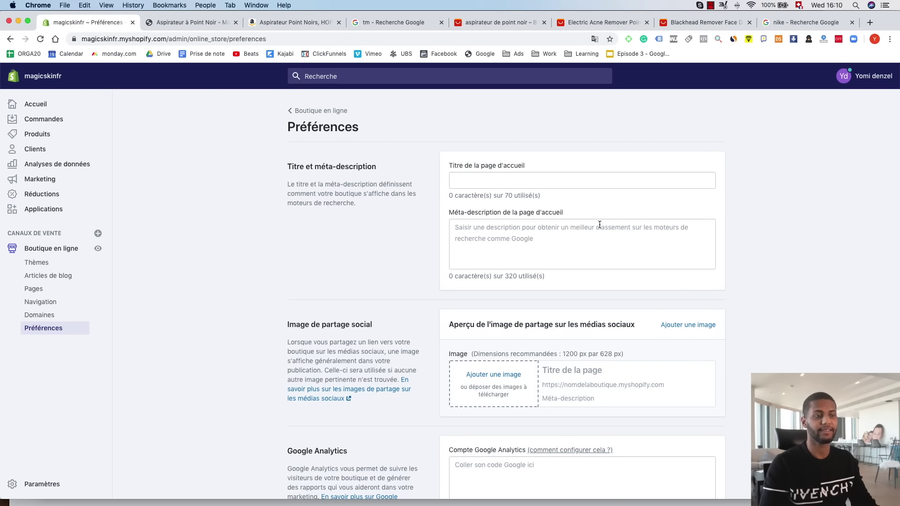
# Examine how Nike's official site title and description appear in the Google results for nike.
pyautogui.click(808, 23)
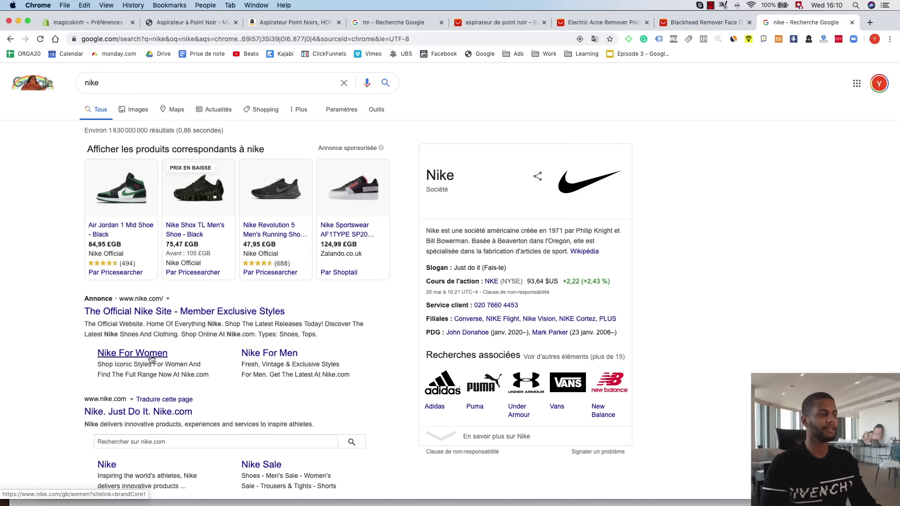
pyautogui.scroll(-5, 136, 329)
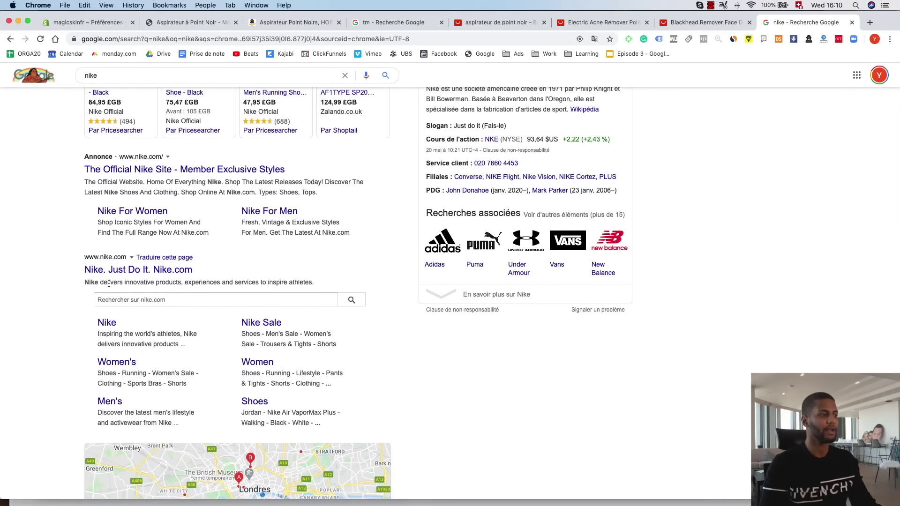
pyautogui.moveTo(99, 283); pyautogui.dragTo(314, 284)
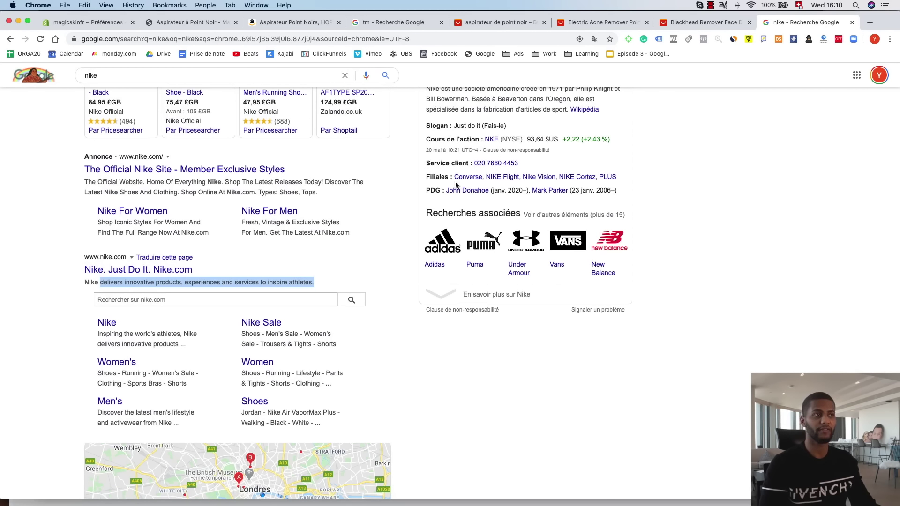
# Enter "Magickin - La boutique officiel - Aspirateur à Point Noir" as the homepage title in the magicskinfr store preferences.
pyautogui.click(87, 26)
pyautogui.click(521, 184)
pyautogui.write('Magickin - La boutique officiel')
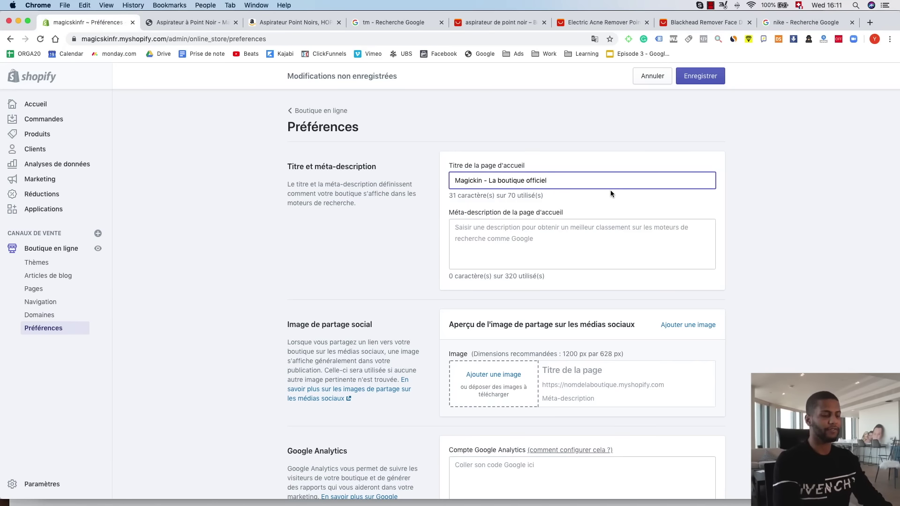
pyautogui.write(' - ')
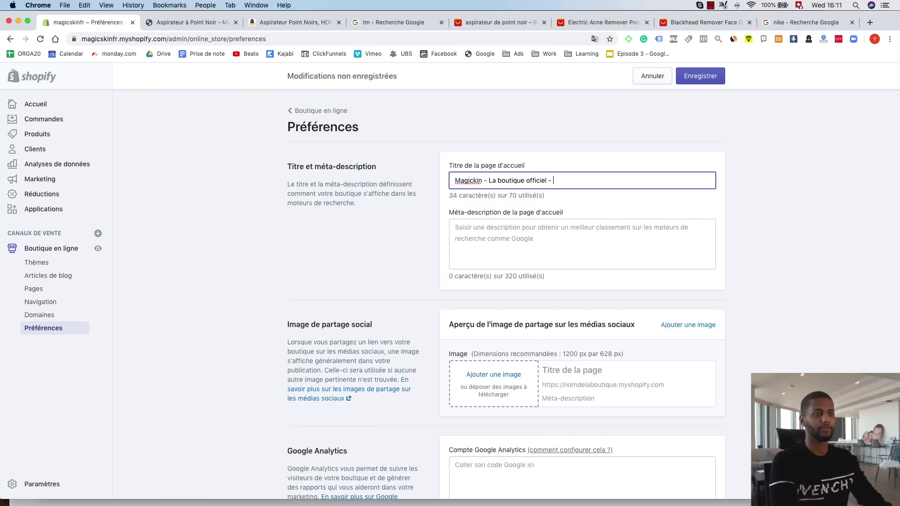
pyautogui.write('Aspirat')
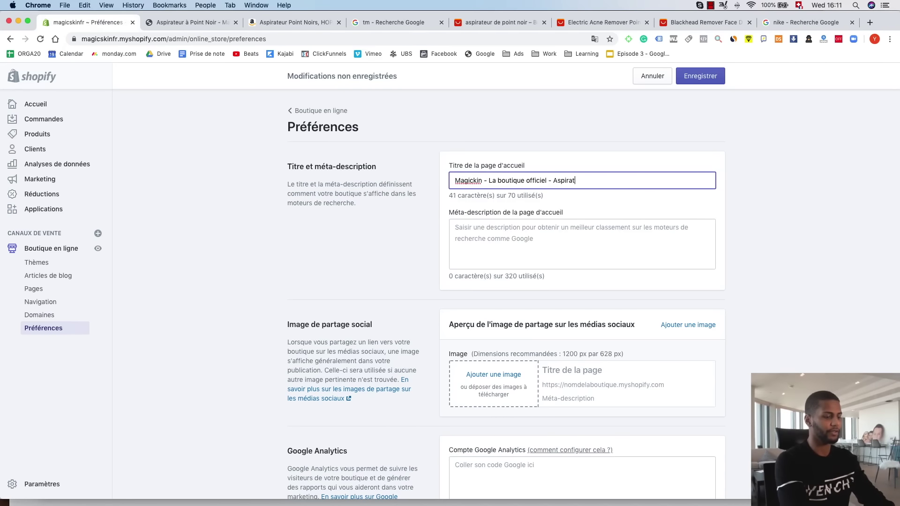
pyautogui.write('eur à Point Noir')
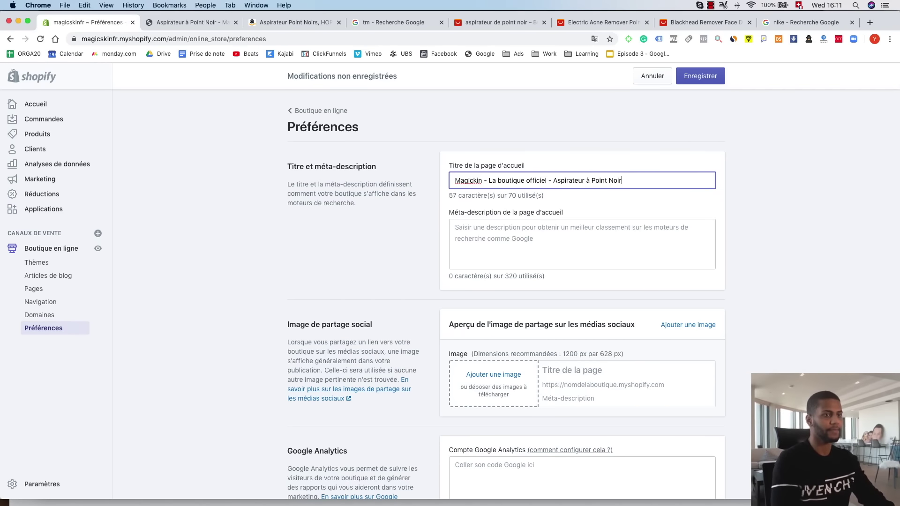
# Write a French homepage meta description welcoming visitors to the official MagicSkin store and presenting the blackhead vacuum as the number 1 skin-care product.
pyautogui.click(589, 242)
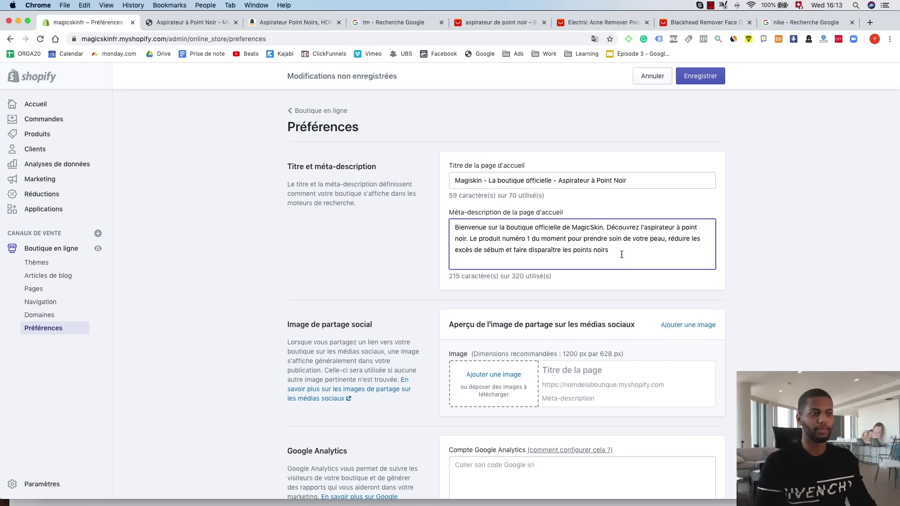
pyautogui.moveTo(623, 252); pyautogui.dragTo(433, 222)
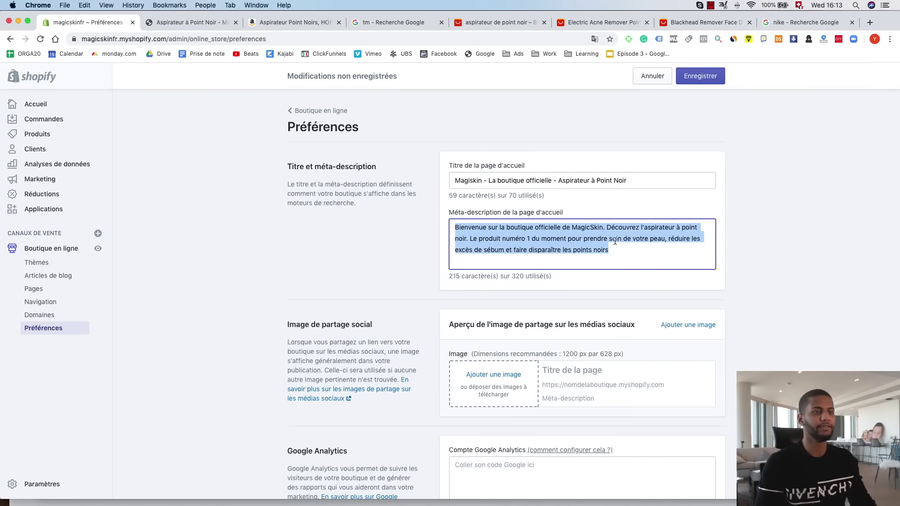
pyautogui.click(623, 239)
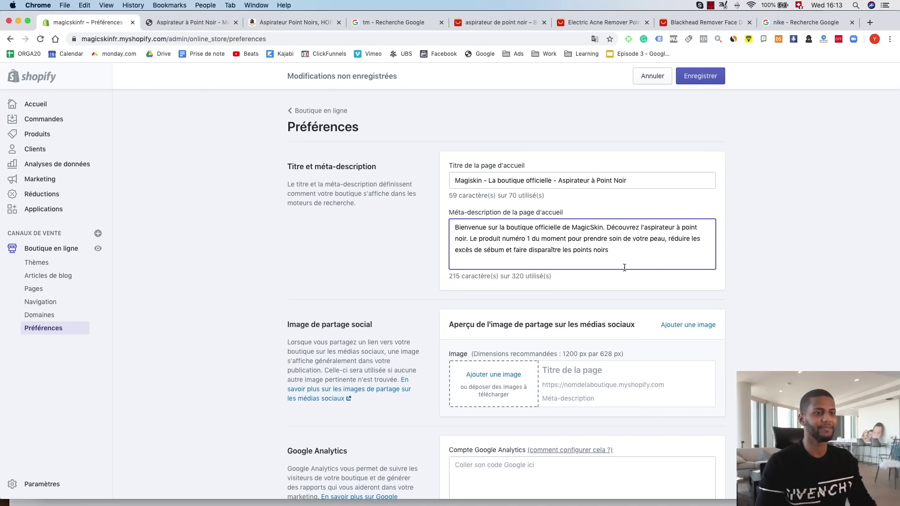
pyautogui.scroll(-3, 638, 264)
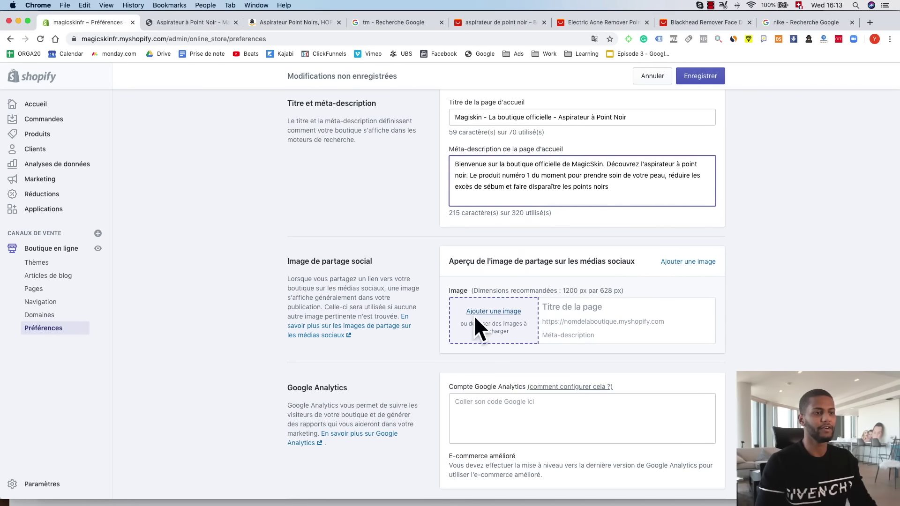
pyautogui.scroll(-3, 515, 322)
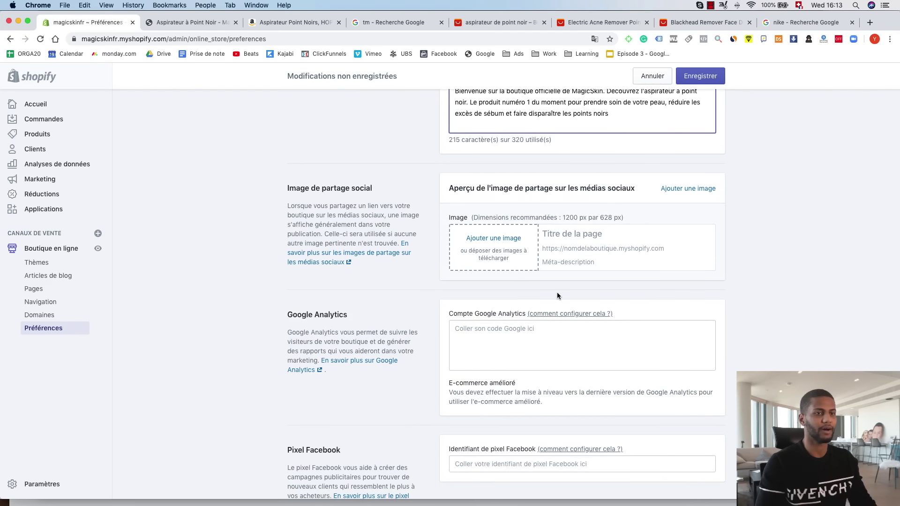
pyautogui.scroll(3, 693, 96)
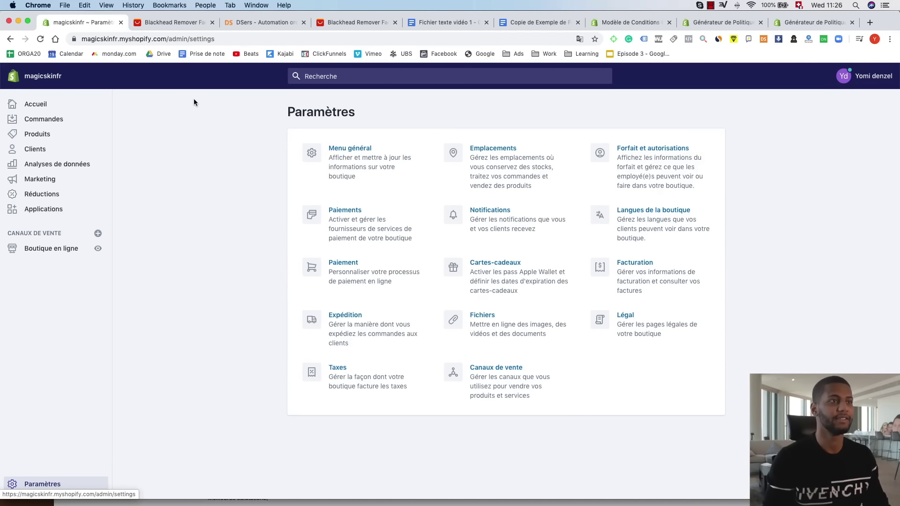
# Review the privacy policy and return policy generator links in the Fichier texte vidéo 1 document.
pyautogui.click(430, 23)
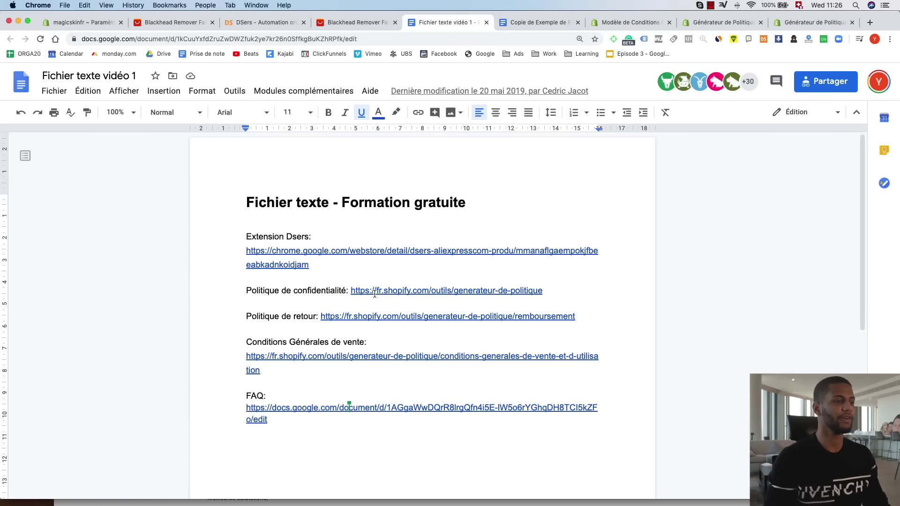
pyautogui.click(286, 290)
pyautogui.click(275, 317)
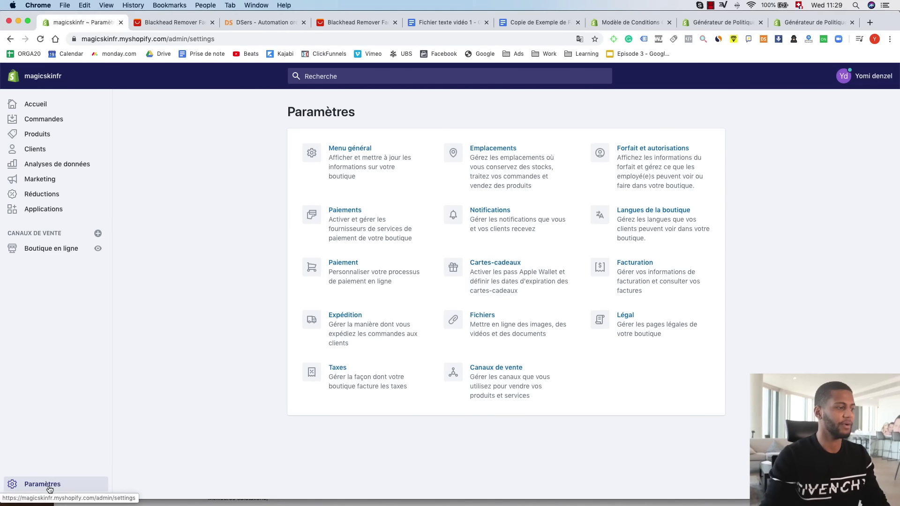
# Open the store's Légal settings and copy the generated privacy policy text through the link in Shopify's site policies e-mail in Gmail.
pyautogui.click(650, 324)
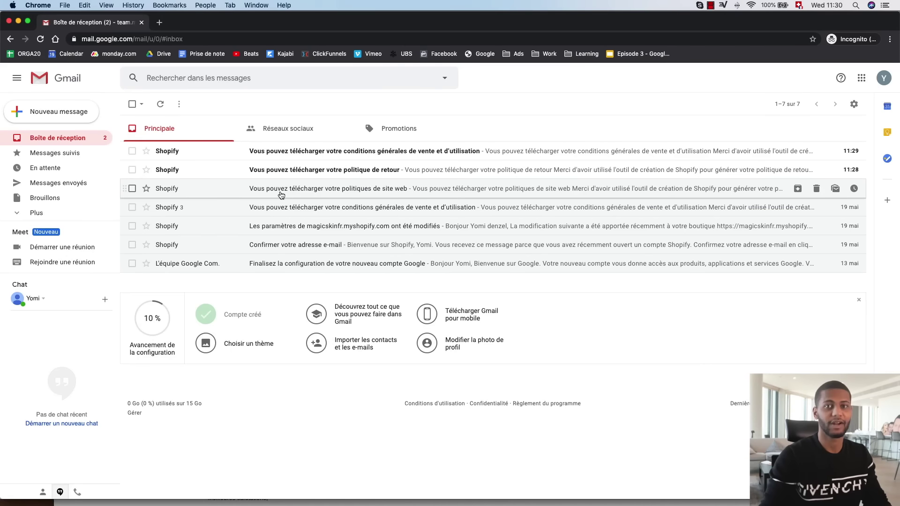
pyautogui.click(281, 195)
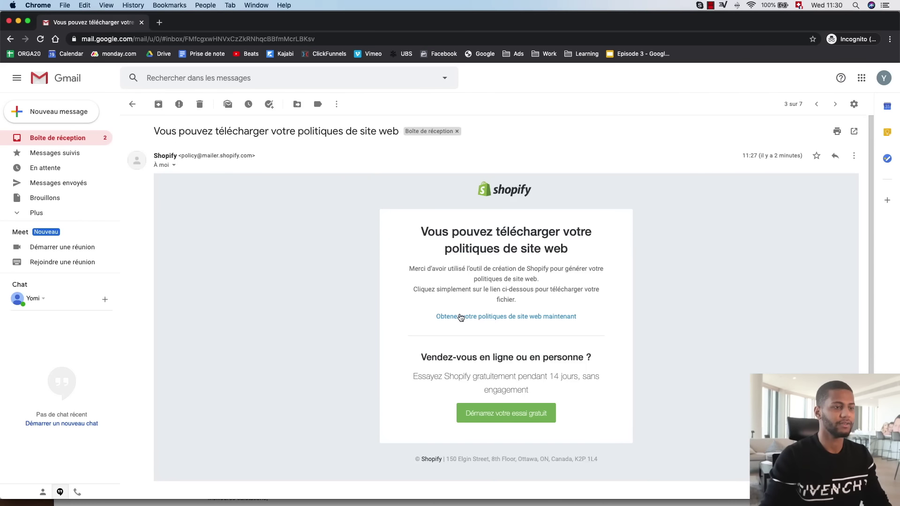
pyautogui.click(518, 319)
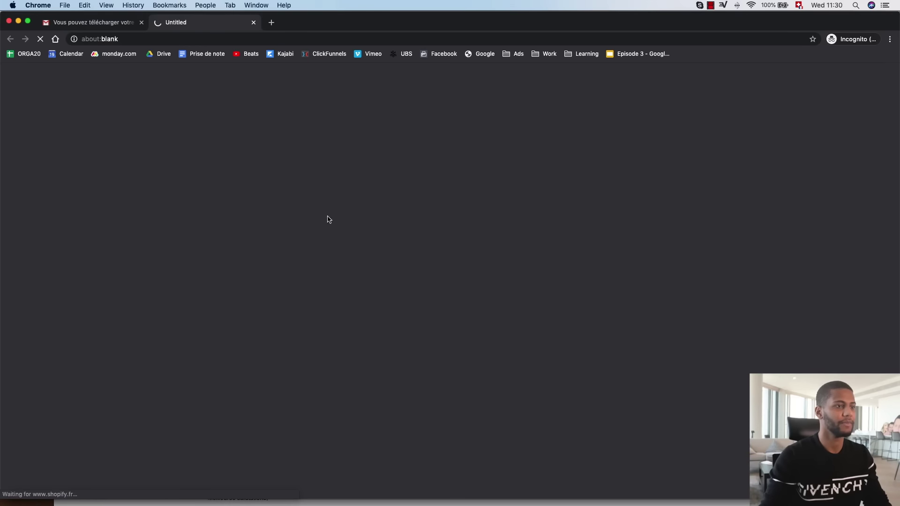
pyautogui.click(297, 241)
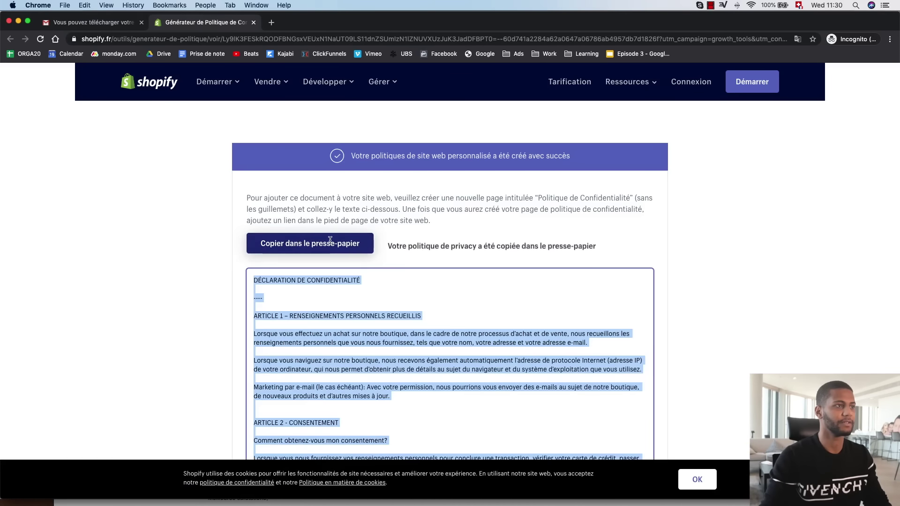
# Return to the store's Légal page and clear the existing text of the Politique de remboursement.
pyautogui.moveTo(344, 21); pyautogui.dragTo(345, 42)
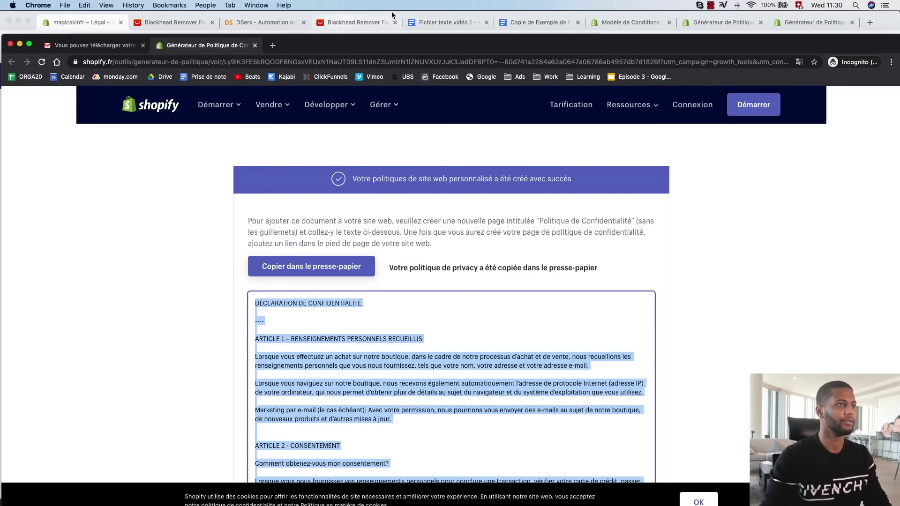
pyautogui.click(65, 22)
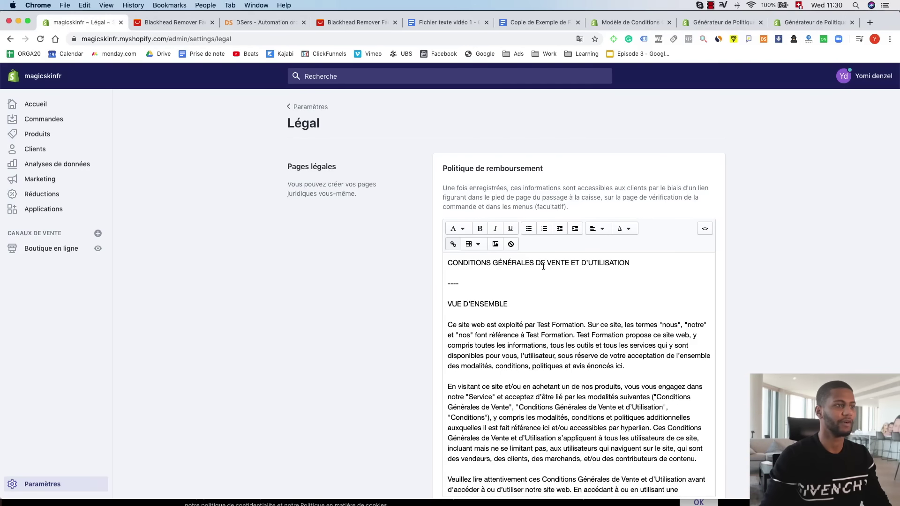
pyautogui.tripleClick(554, 332)
pyautogui.press('super+a')
pyautogui.press('BackSpace')
# Replace the existing Politique de confidentialité text with the copied privacy declaration.
pyautogui.scroll(-5, 557, 328)
pyautogui.scroll(-4, 558, 323)
pyautogui.scroll(-4, 430, 283)
pyautogui.tripleClick(554, 311)
pyautogui.press('super+a')
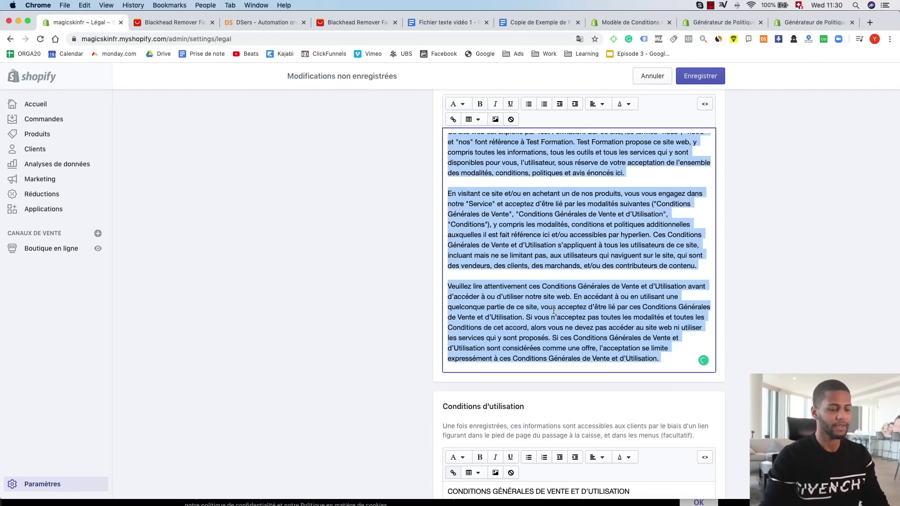
pyautogui.press('BackSpace')
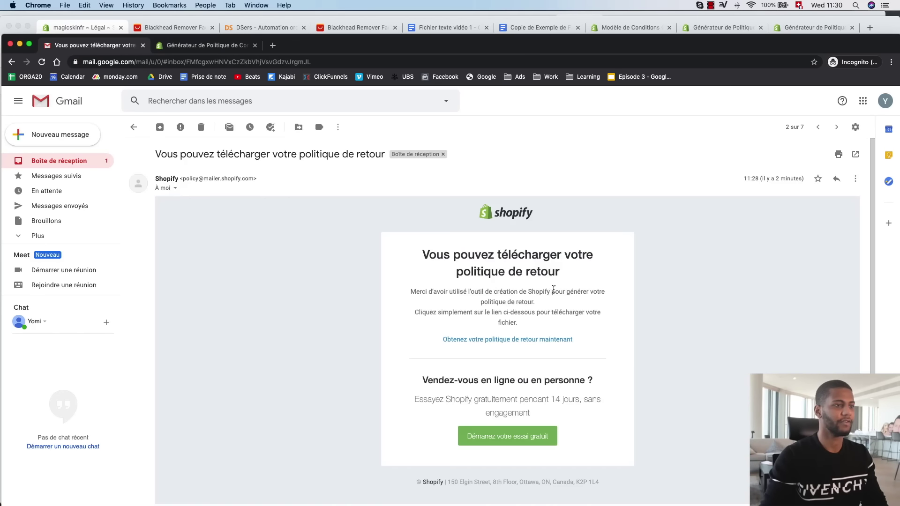
# Copy the generated return policy text through the link in Shopify's politique de retour e-mail in Gmail.
pyautogui.click(295, 194)
pyautogui.click(547, 342)
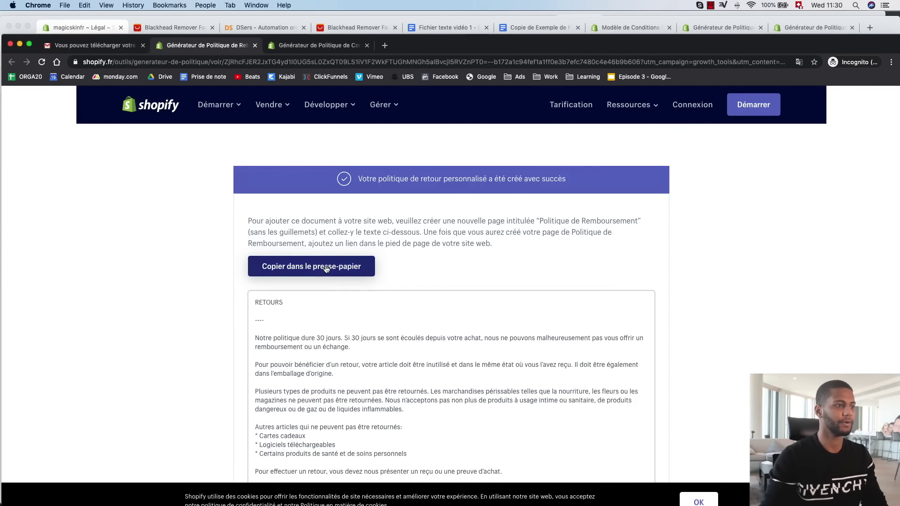
pyautogui.click(326, 268)
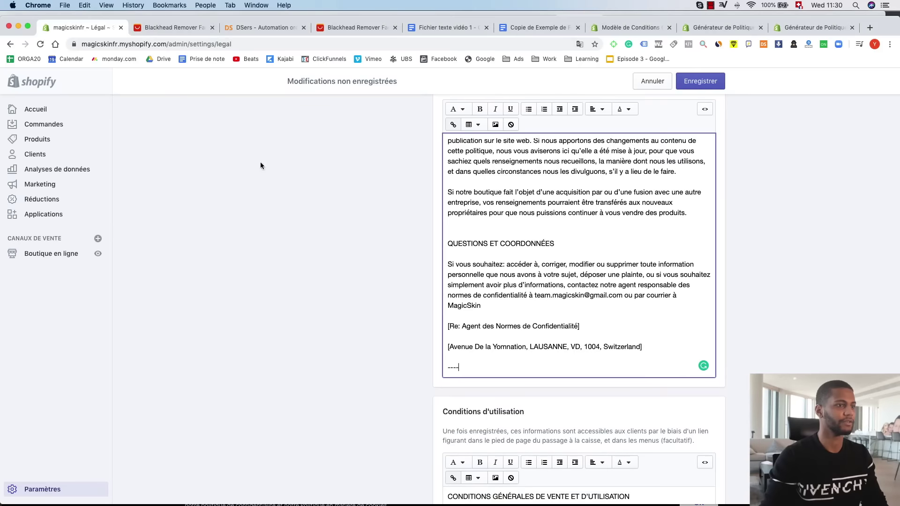
# Paste the copied return policy into the empty Politique de remboursement in the store's Légal settings and save the legal pages.
pyautogui.scroll(10, 350, 239)
pyautogui.scroll(-5, 350, 242)
pyautogui.scroll(1, 350, 243)
pyautogui.click(576, 285)
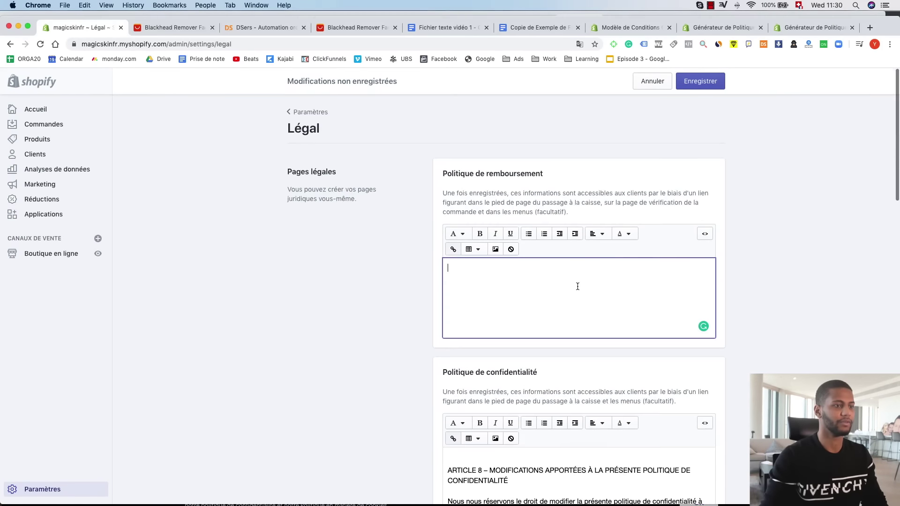
pyautogui.press('super+v')
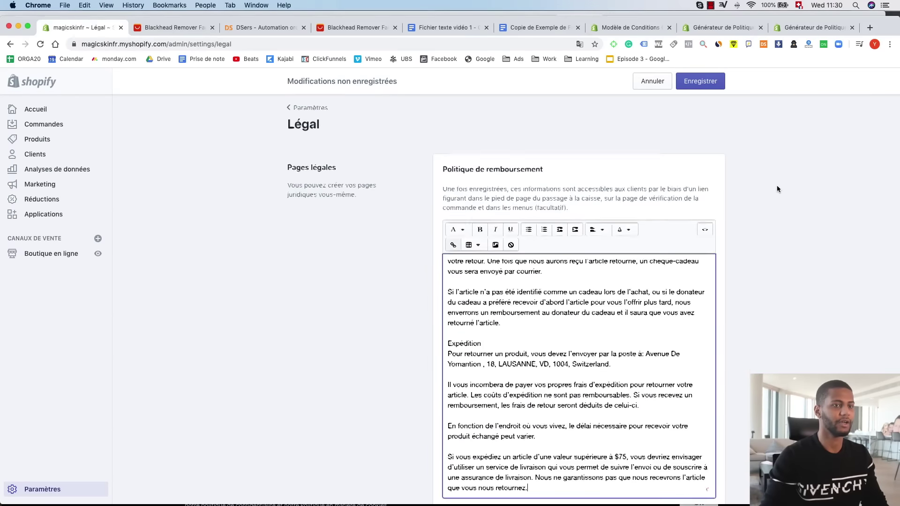
pyautogui.press('super+s')
pyautogui.scroll(10, 399, 283)
pyautogui.scroll(7, 399, 283)
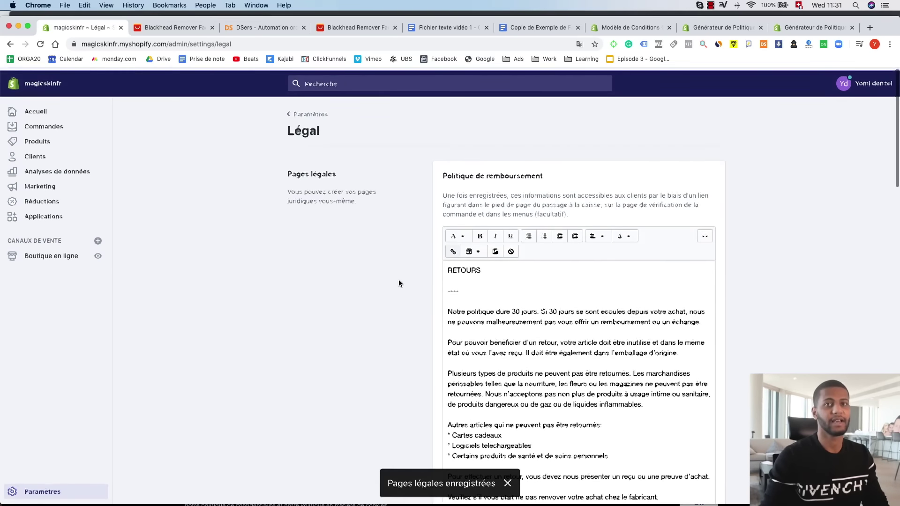
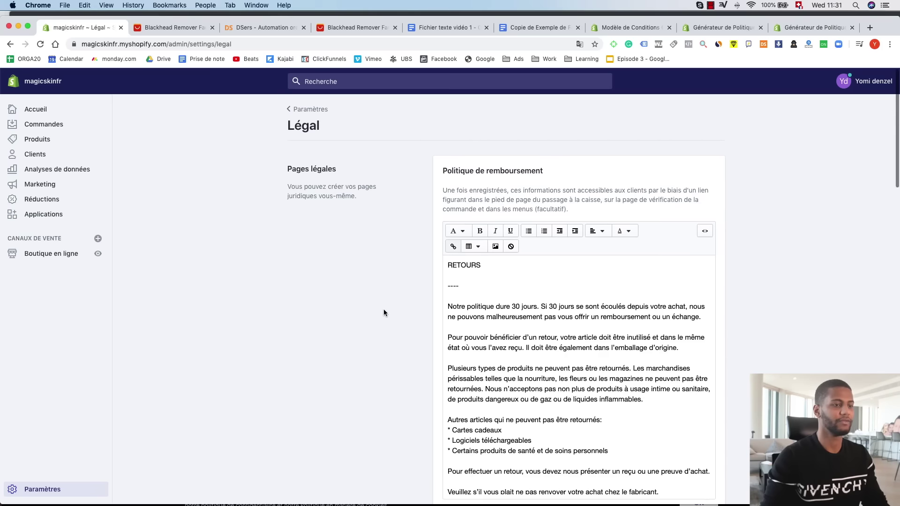
# Delete the section on situations where only a partial refund is granted, including its list, from the Politique de remboursement.
pyautogui.scroll(-1, 403, 313)
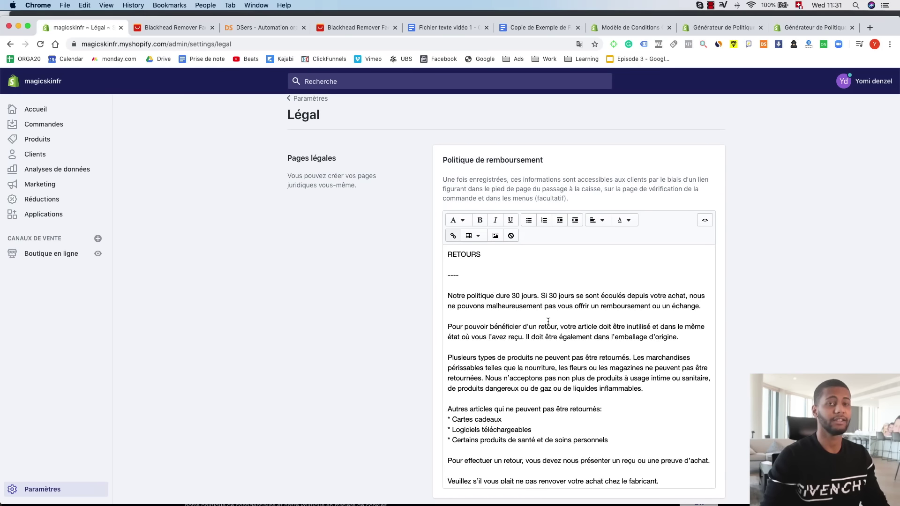
pyautogui.scroll(-15, 548, 321)
pyautogui.scroll(10, 550, 335)
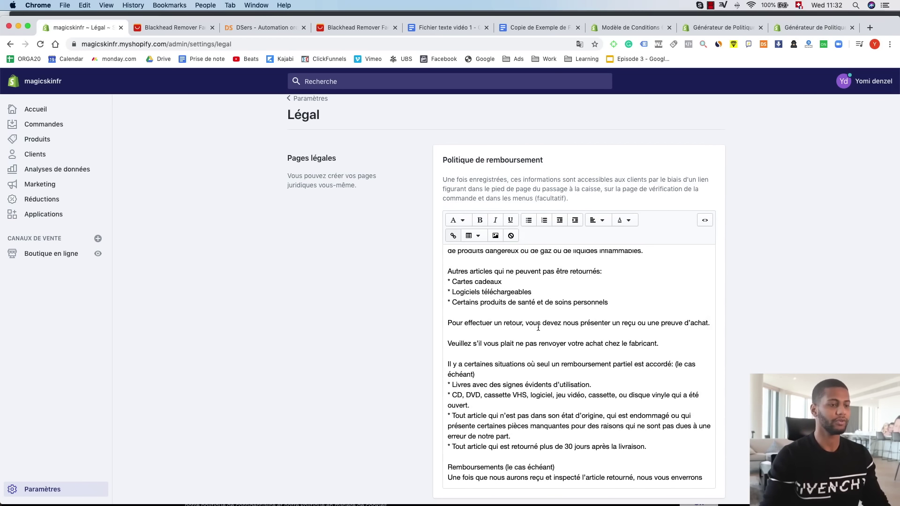
pyautogui.scroll(-3, 538, 328)
pyautogui.scroll(1, 516, 330)
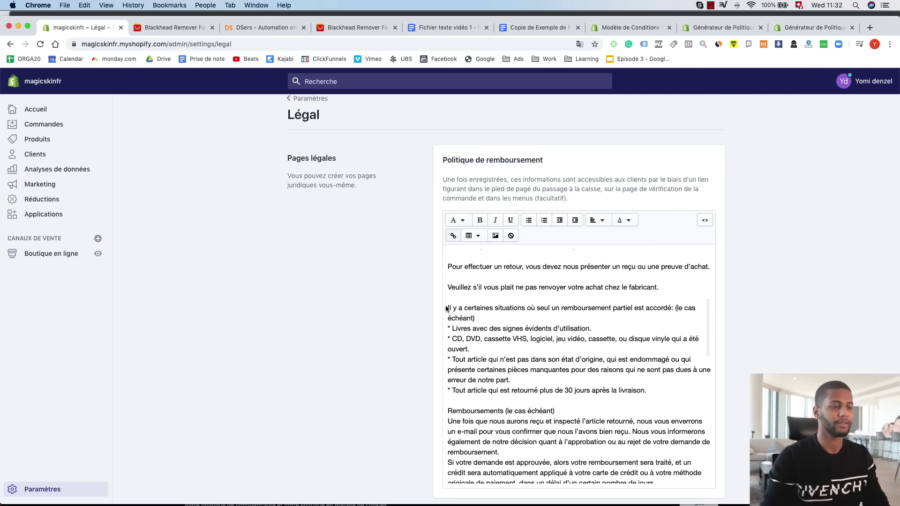
pyautogui.moveTo(453, 329); pyautogui.dragTo(522, 347)
pyautogui.moveTo(662, 394); pyautogui.dragTo(427, 307)
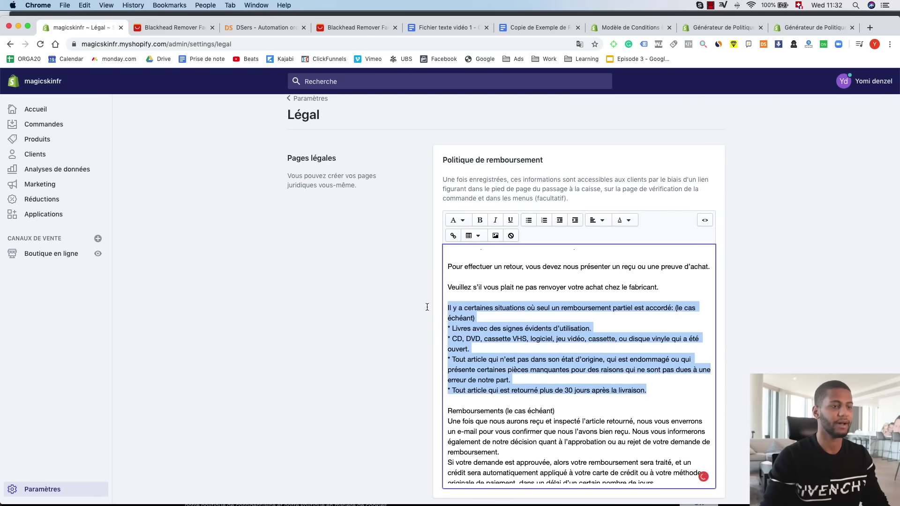
pyautogui.press('BackSpace')
pyautogui.press('BackSpace')
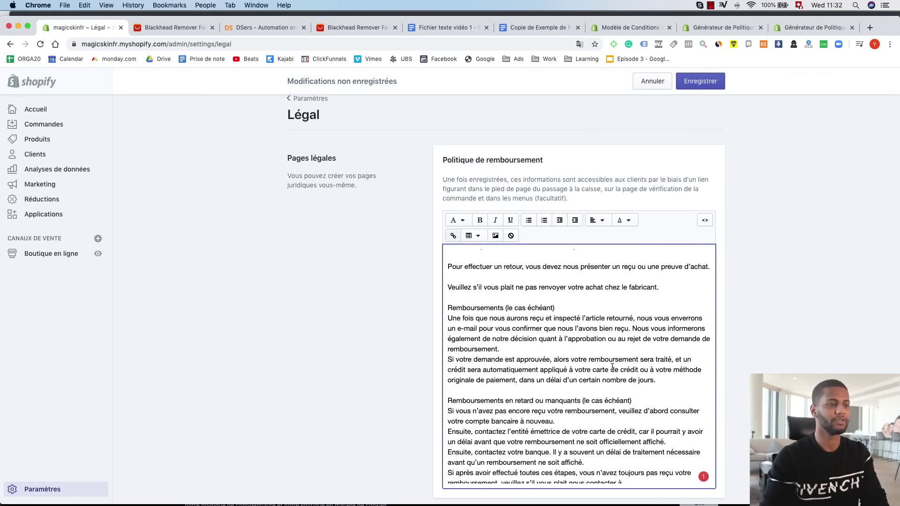
pyautogui.scroll(3, 566, 342)
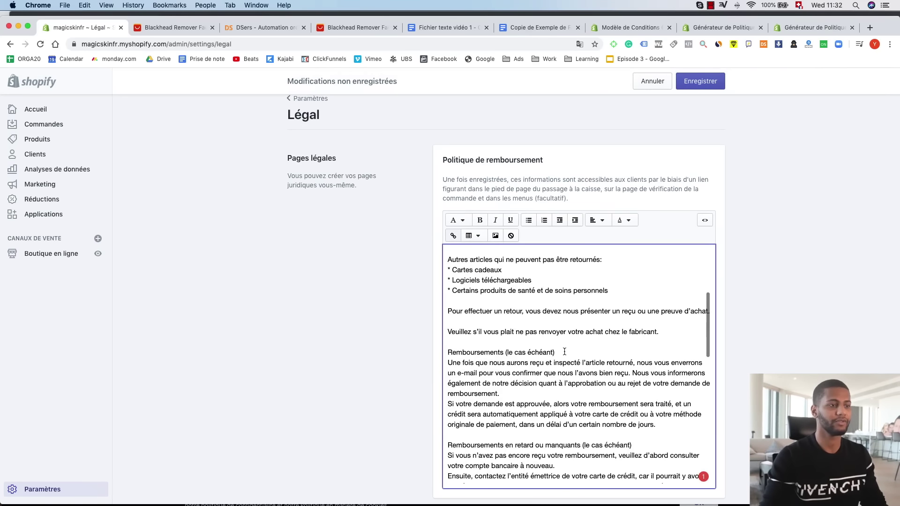
pyautogui.moveTo(635, 381); pyautogui.dragTo(442, 349)
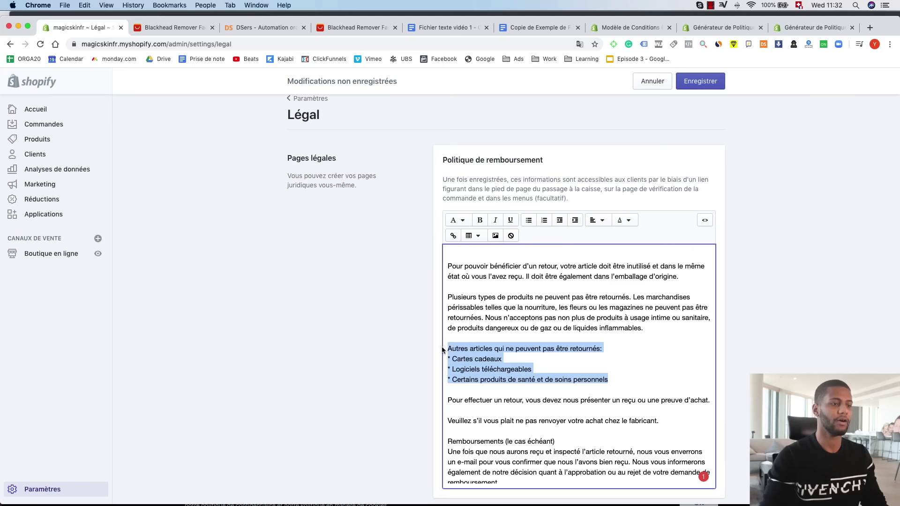
pyautogui.click(505, 347)
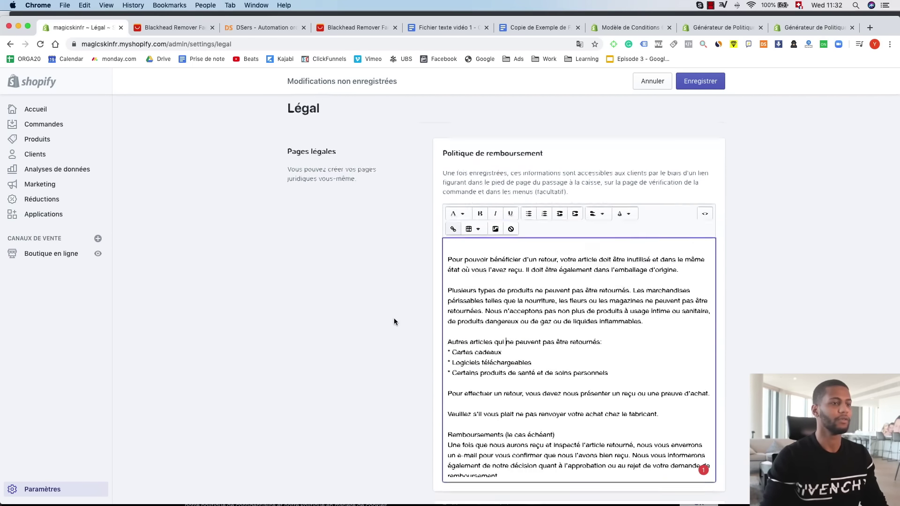
pyautogui.scroll(-10, 499, 328)
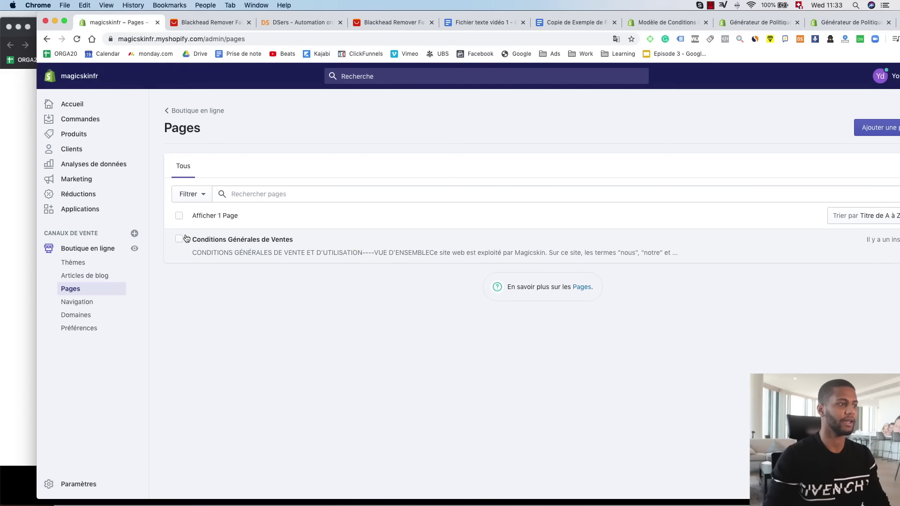
# Add a new online store page and title it "Politique de Confidentialité".
pyautogui.click(867, 134)
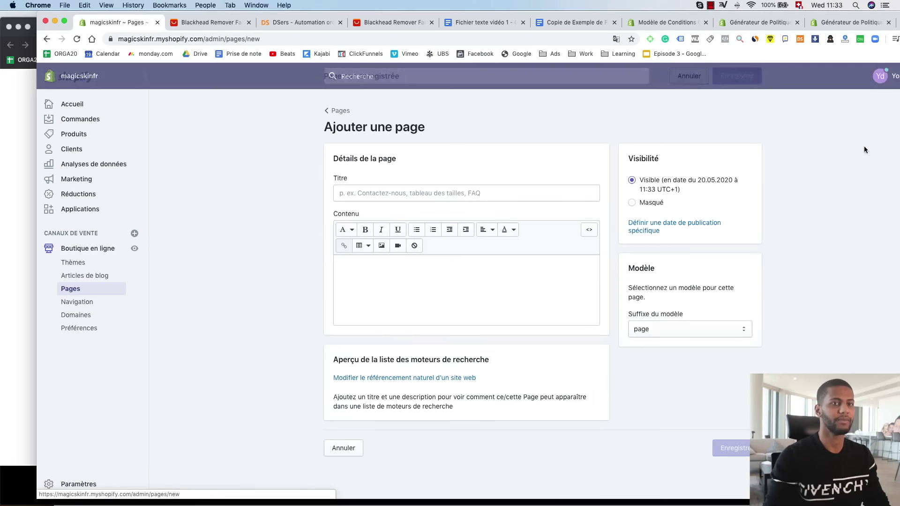
pyautogui.click(363, 197)
pyautogui.write('C')
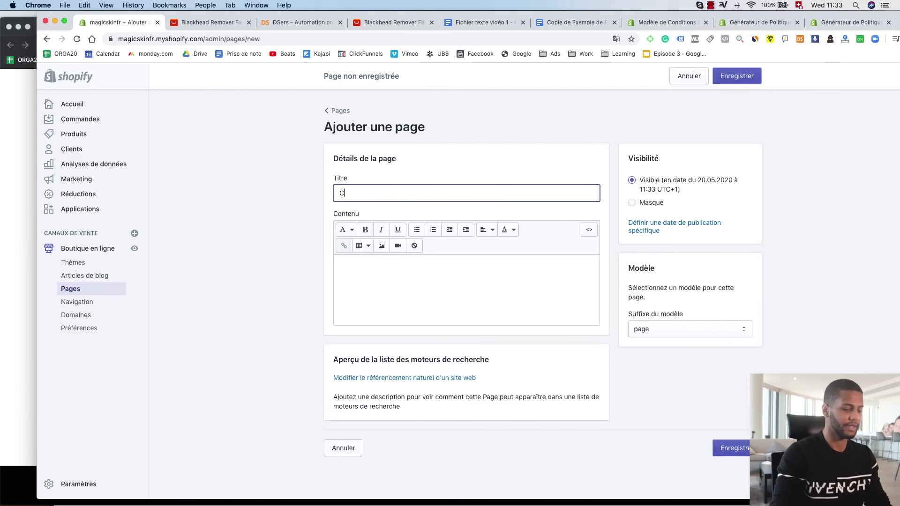
pyautogui.write('ond')
pyautogui.press('BackSpace')
pyautogui.press('BackSpace')
pyautogui.press('BackSpace')
pyautogui.press('BackSpace')
pyautogui.write('Politique de Confidentialité')
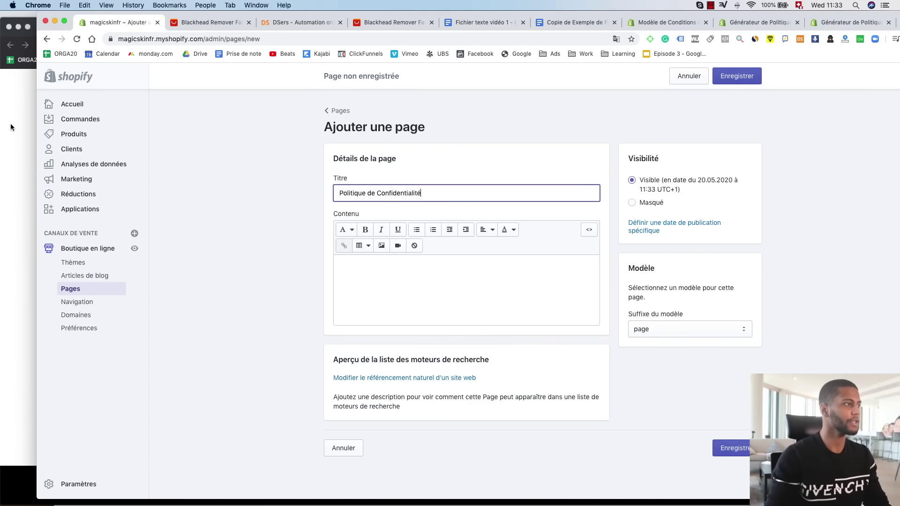
# Copy the generated privacy declaration through the link in Shopify's politiques de site web e-mail in Gmail.
pyautogui.click(11, 127)
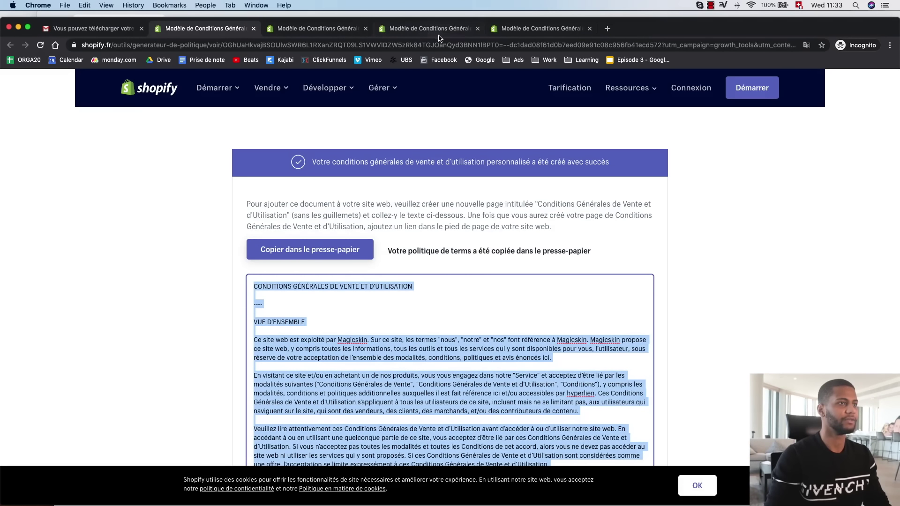
pyautogui.click(75, 29)
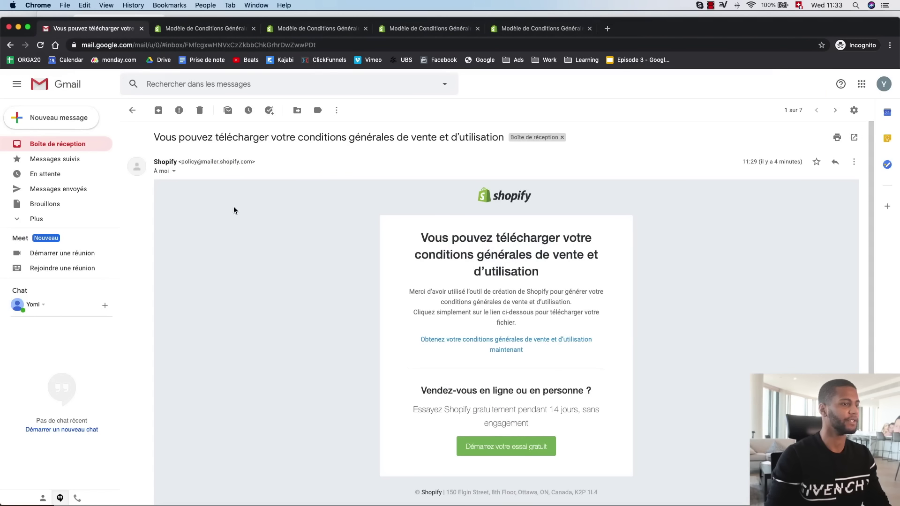
pyautogui.click(133, 110)
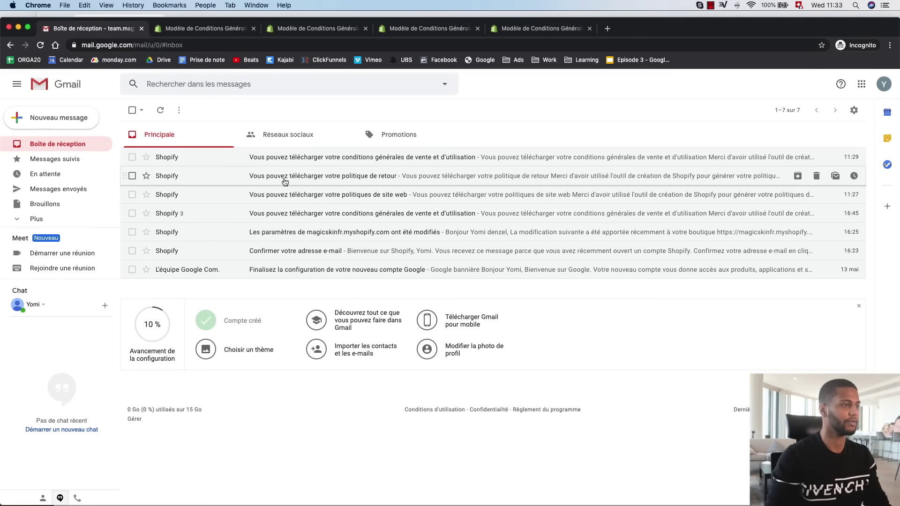
pyautogui.click(322, 198)
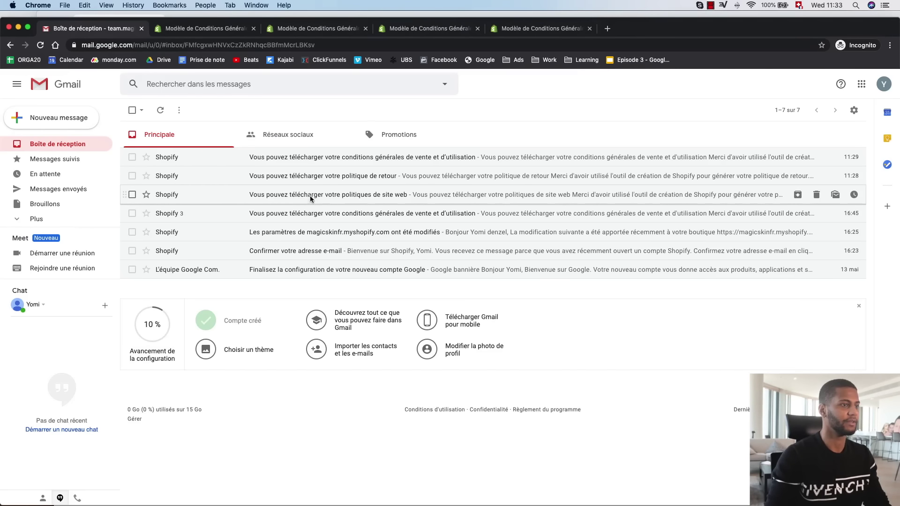
pyautogui.click(508, 323)
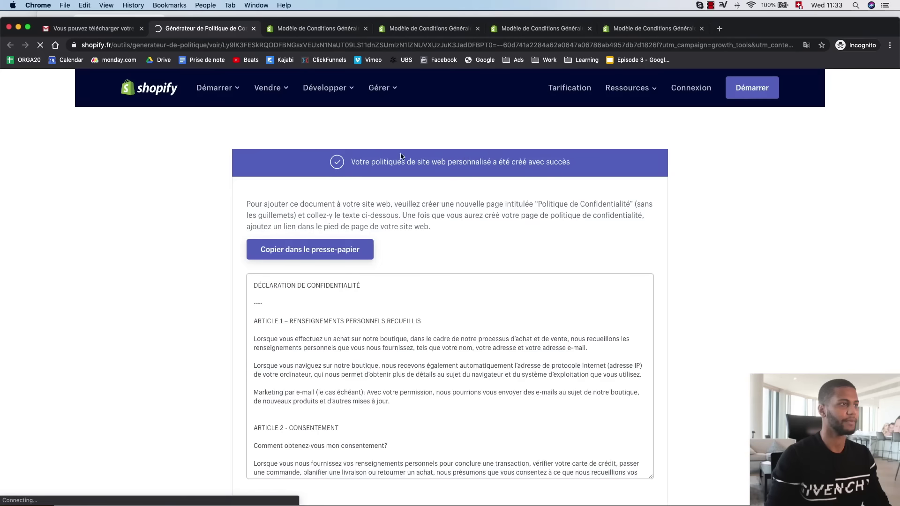
pyautogui.click(309, 249)
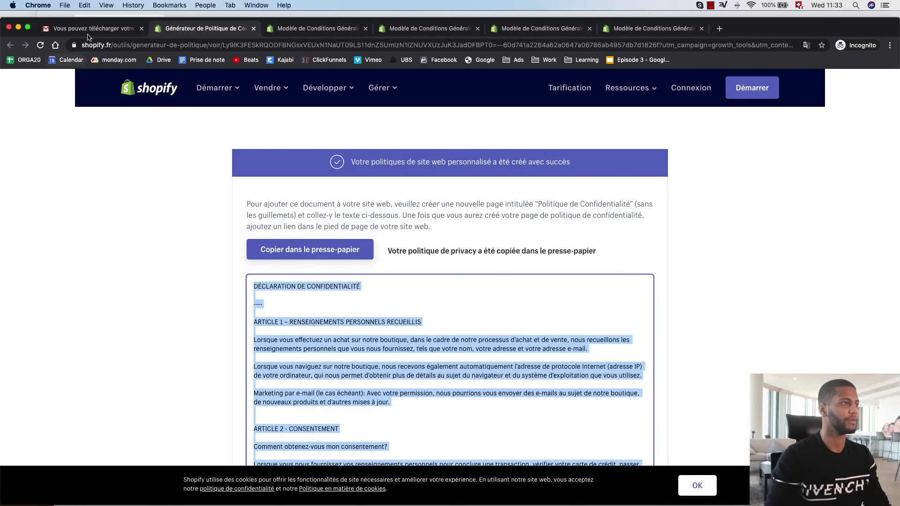
# Paste the copied privacy declaration as the new page's content, save the page and return to the page list.
pyautogui.moveTo(101, 22); pyautogui.dragTo(110, 33)
pyautogui.press('super+grave')
pyautogui.click(410, 306)
pyautogui.press('super+v')
pyautogui.click(737, 77)
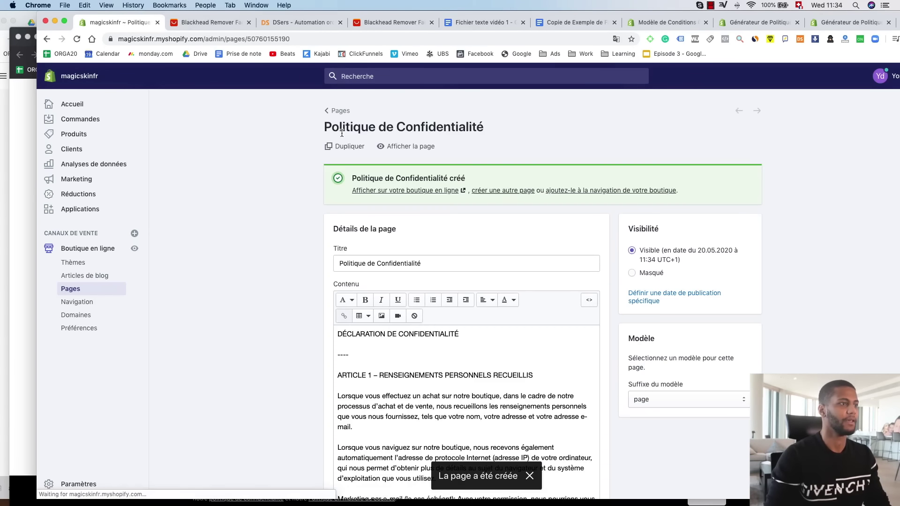
pyautogui.click(345, 111)
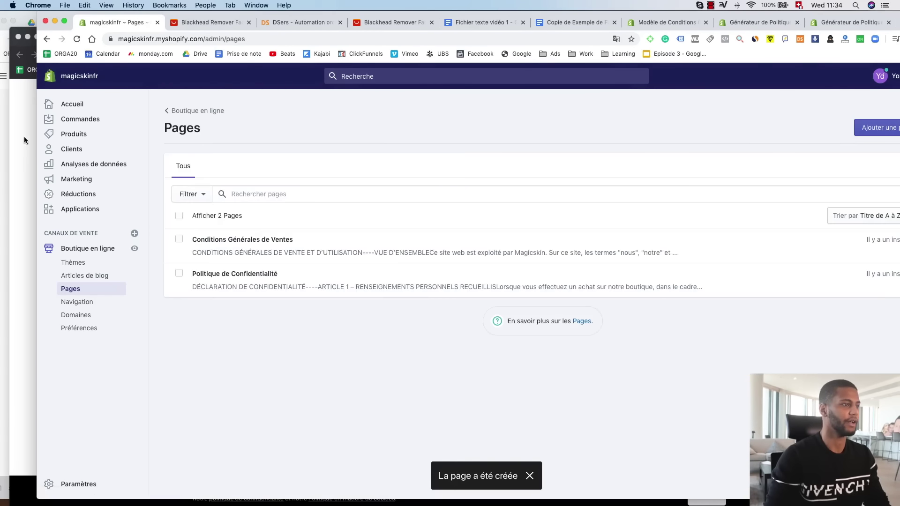
# Switch back to Gmail and copy the generated return policy through the link in Shopify's politique de retour e-mail.
pyautogui.click(24, 137)
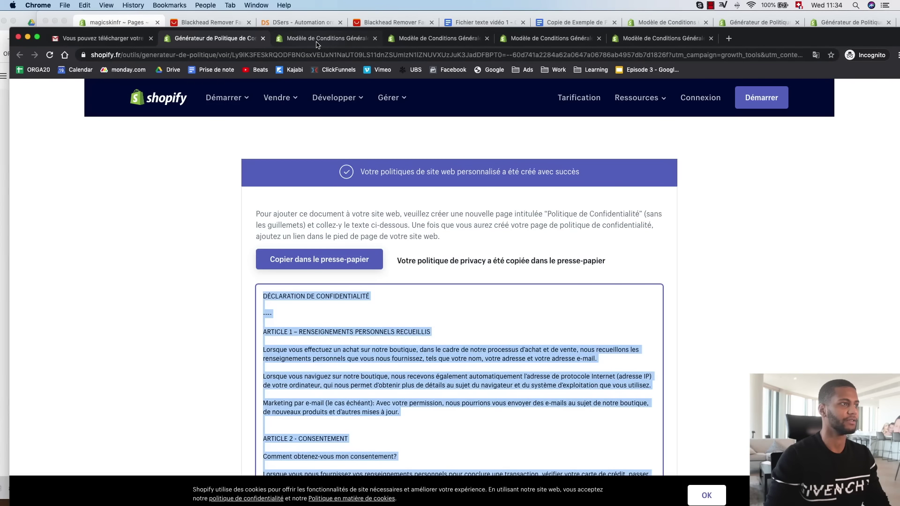
pyautogui.click(88, 42)
pyautogui.click(141, 120)
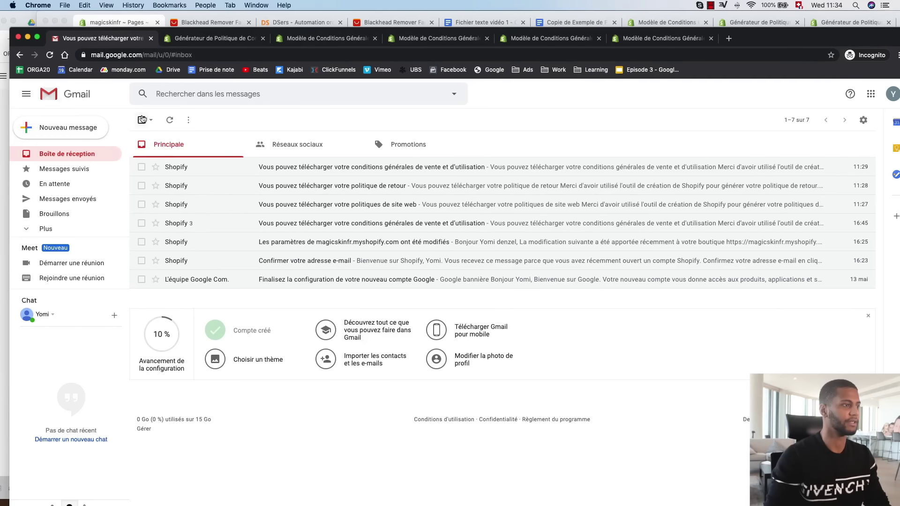
pyautogui.click(303, 187)
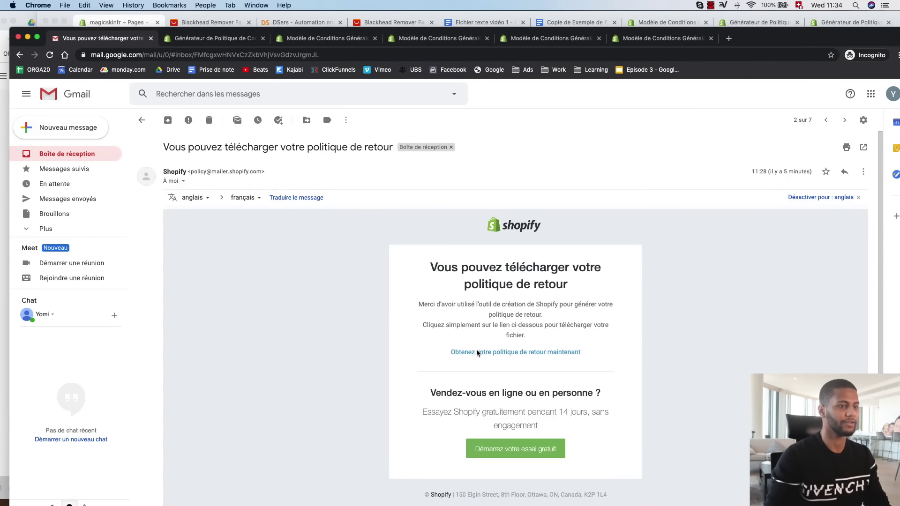
pyautogui.click(478, 353)
pyautogui.click(301, 259)
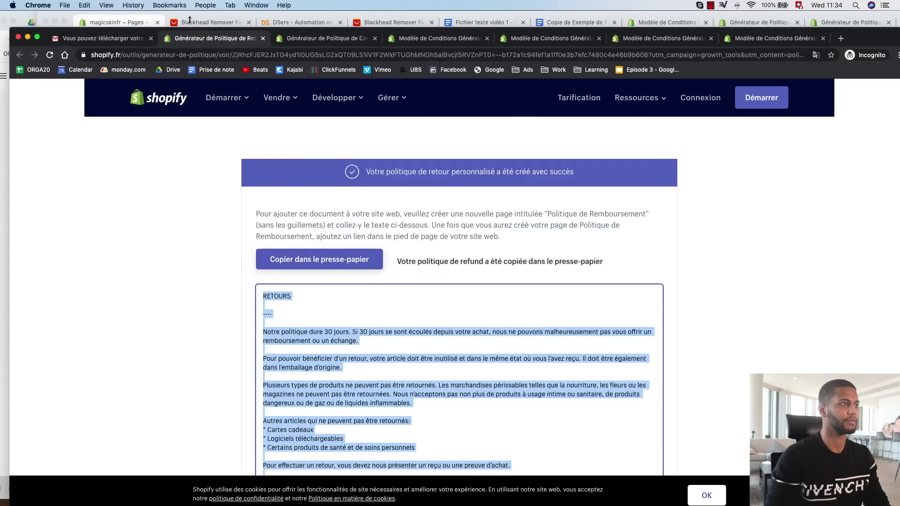
# Add a page titled "Politique de Retour" in the Shopify store with the copied return policy as content, save it and return to the page list.
pyautogui.click(119, 19)
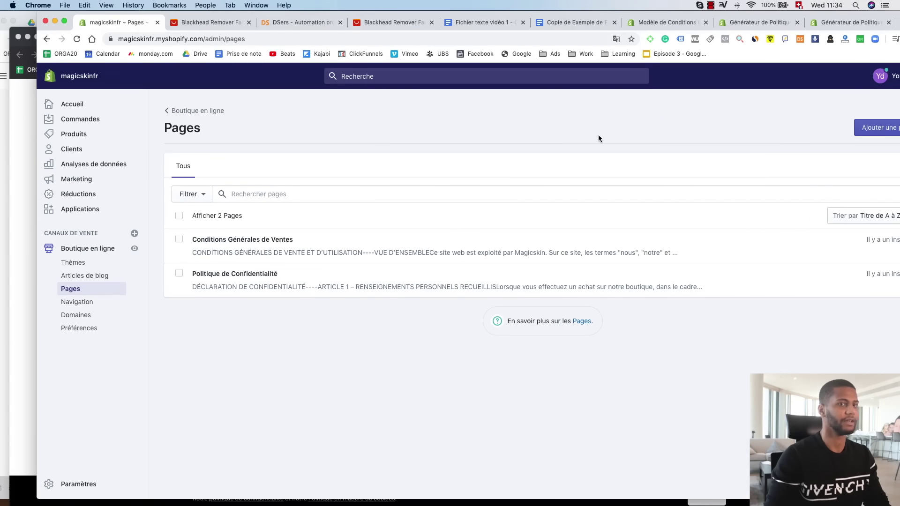
pyautogui.click(877, 135)
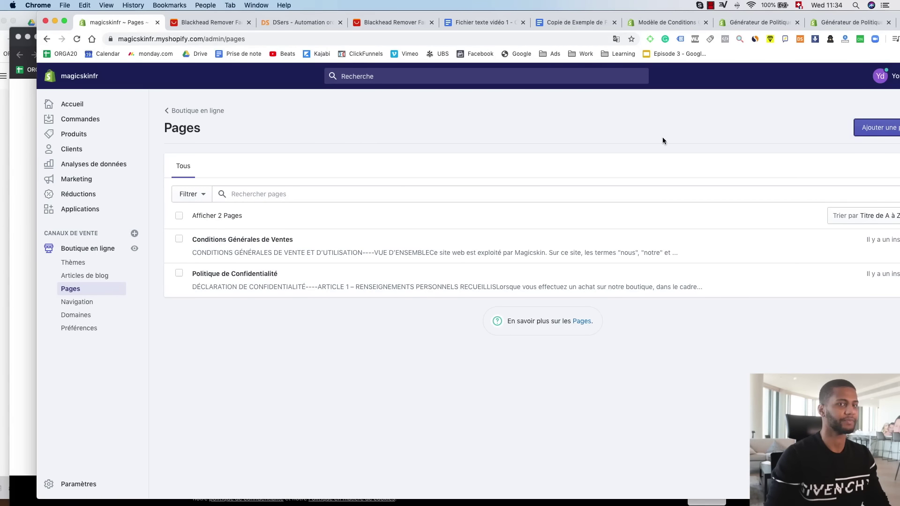
pyautogui.click(401, 192)
pyautogui.write('Politique de Retour')
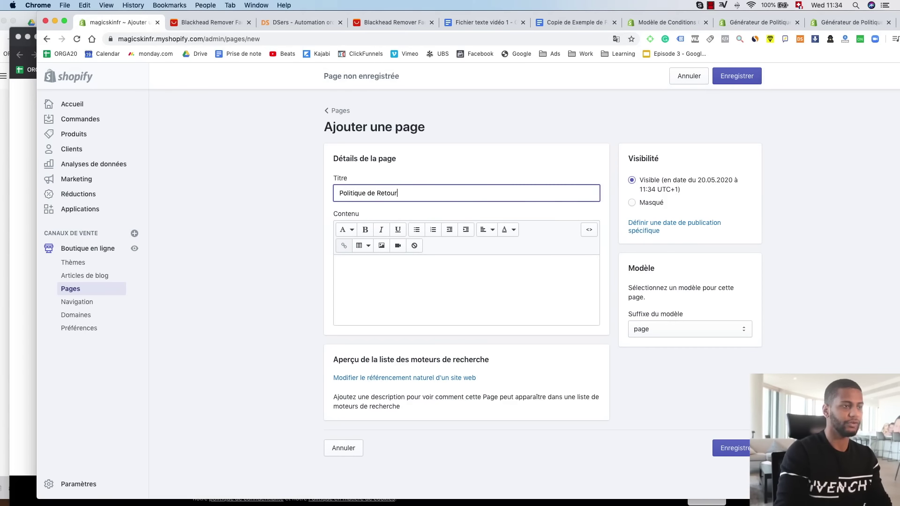
pyautogui.click(390, 276)
pyautogui.press('super+v')
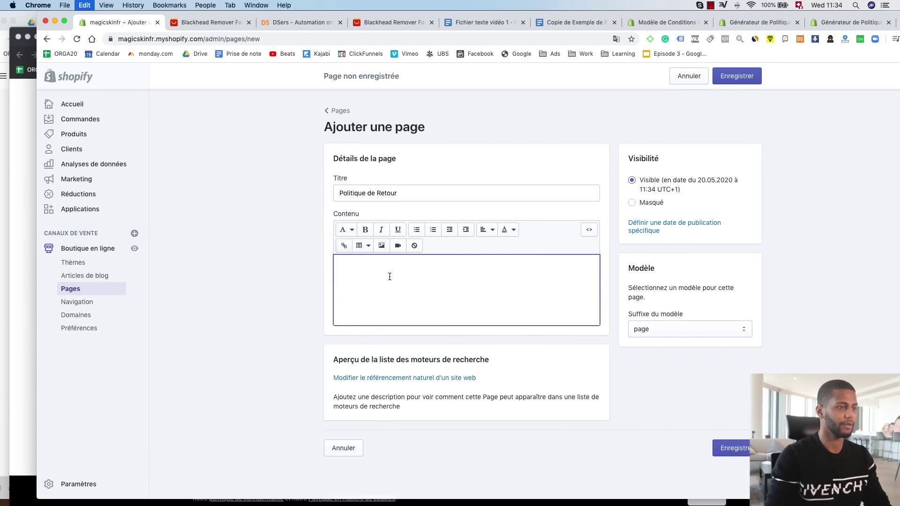
pyautogui.click(748, 79)
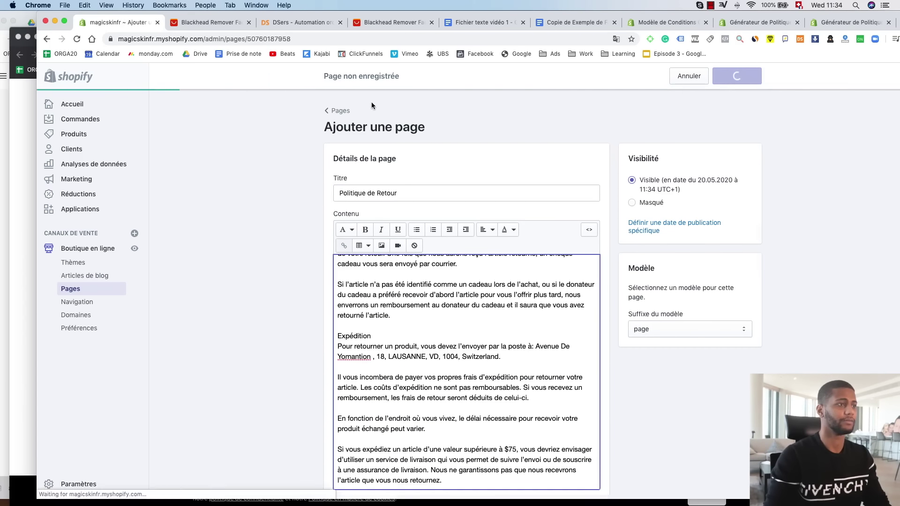
pyautogui.click(342, 111)
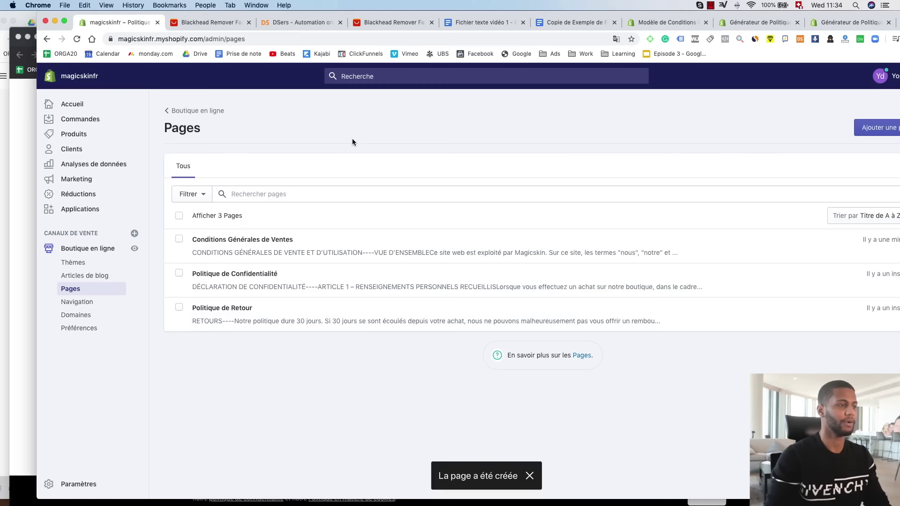
# Switch to the "Copie de Exemple de FAQ" document in Google Docs and look through its questions and answers.
pyautogui.doubleClick(252, 14)
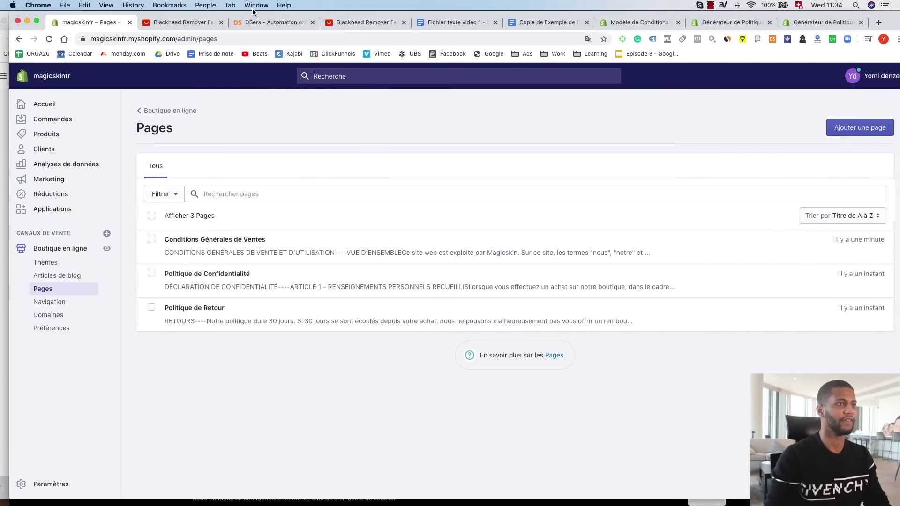
pyautogui.click(455, 24)
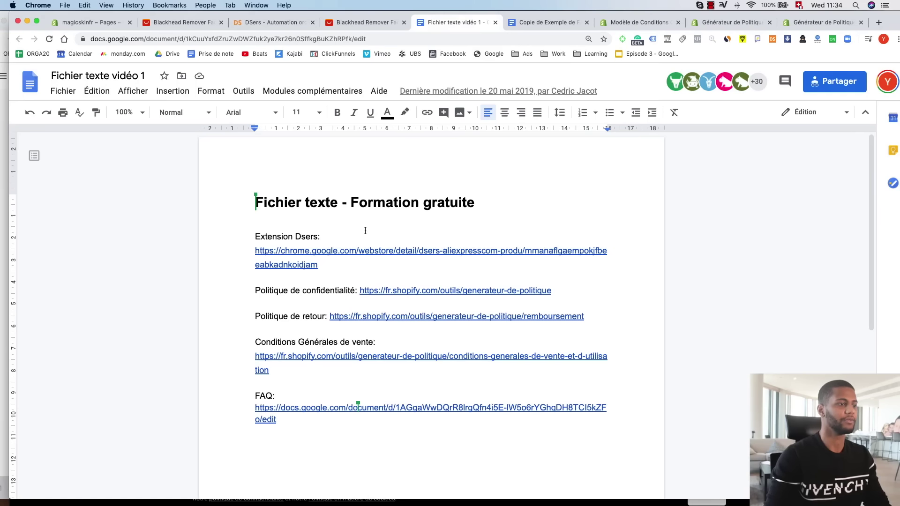
pyautogui.click(546, 23)
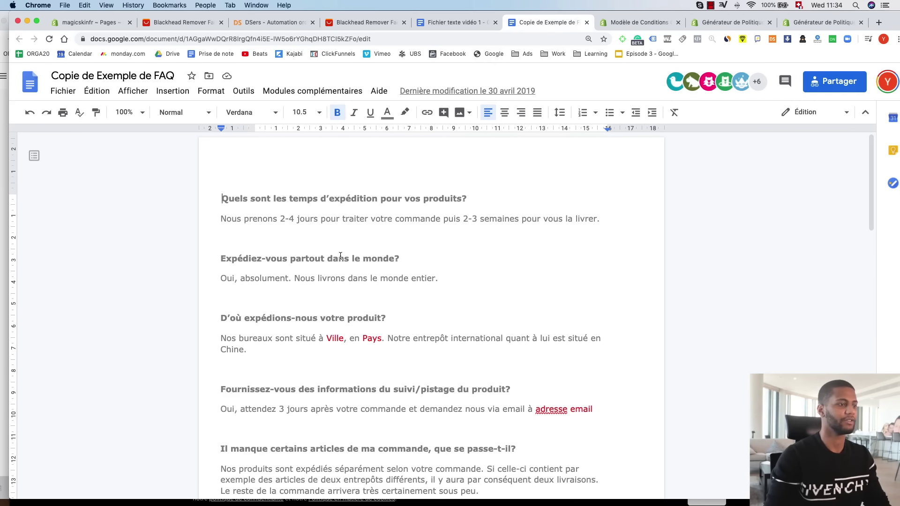
pyautogui.click(58, 91)
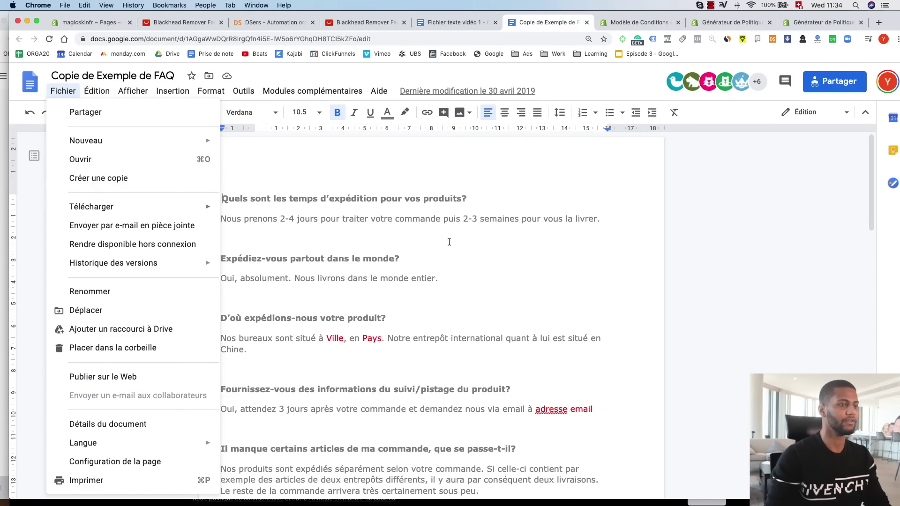
pyautogui.click(222, 242)
pyautogui.scroll(-3, 347, 300)
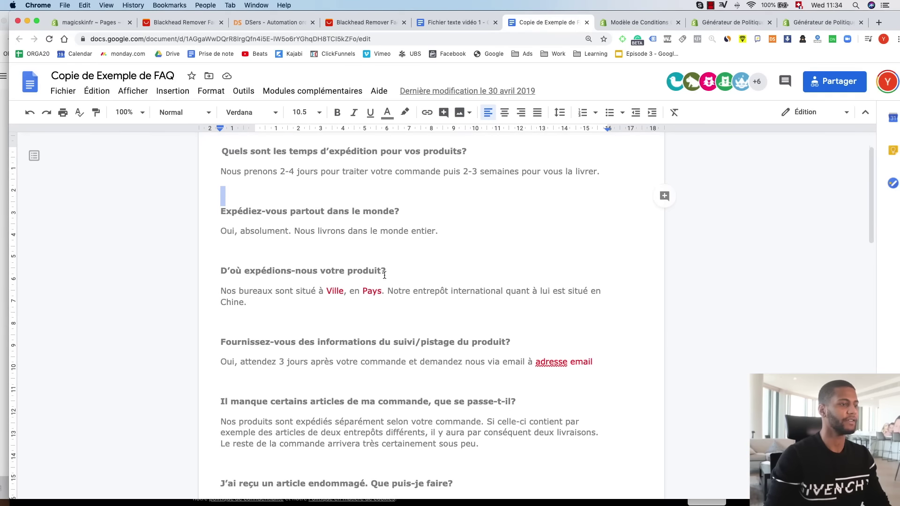
# Check the city, country and e-mail placeholders in the FAQ document and copy its entire content.
pyautogui.doubleClick(334, 274)
pyautogui.doubleClick(372, 273)
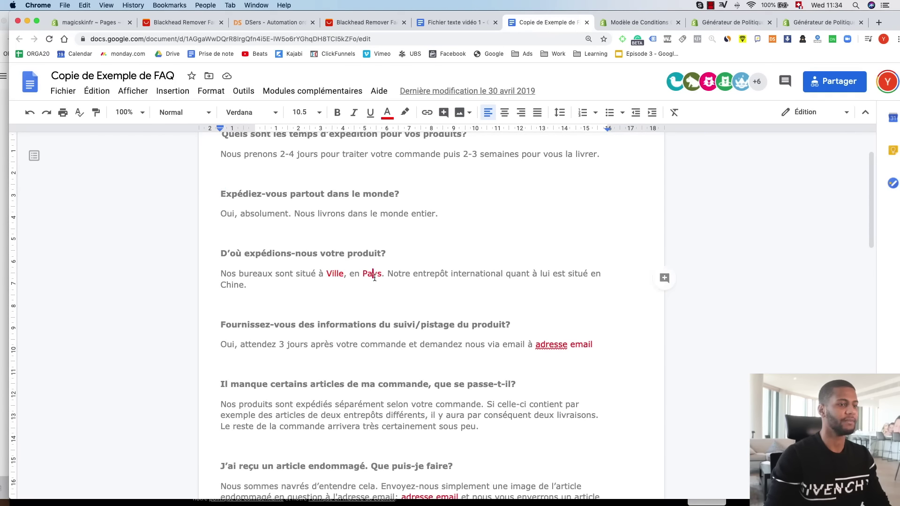
pyautogui.click(558, 347)
pyautogui.click(380, 302)
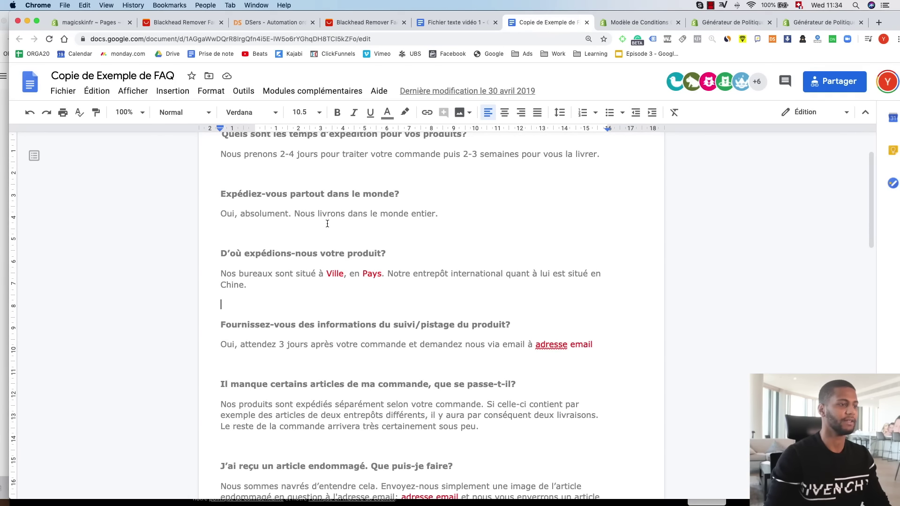
pyautogui.scroll(3, 327, 224)
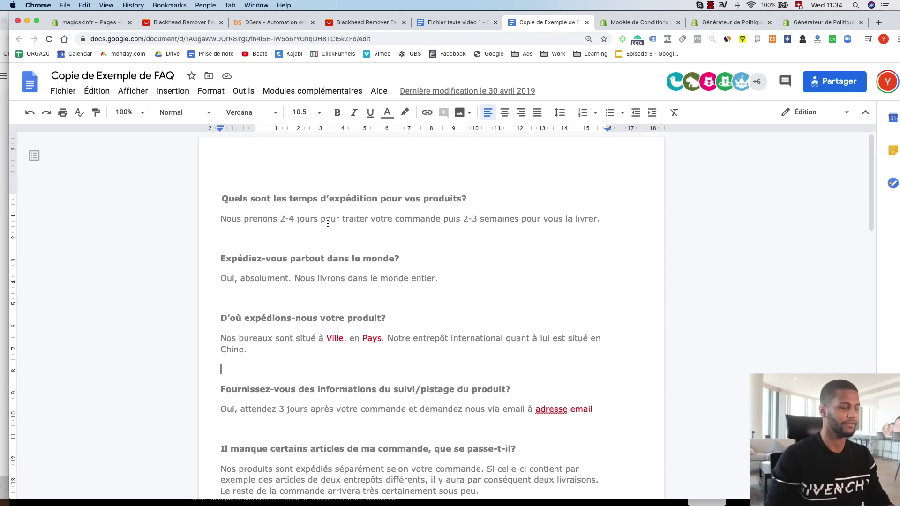
pyautogui.press('super+a')
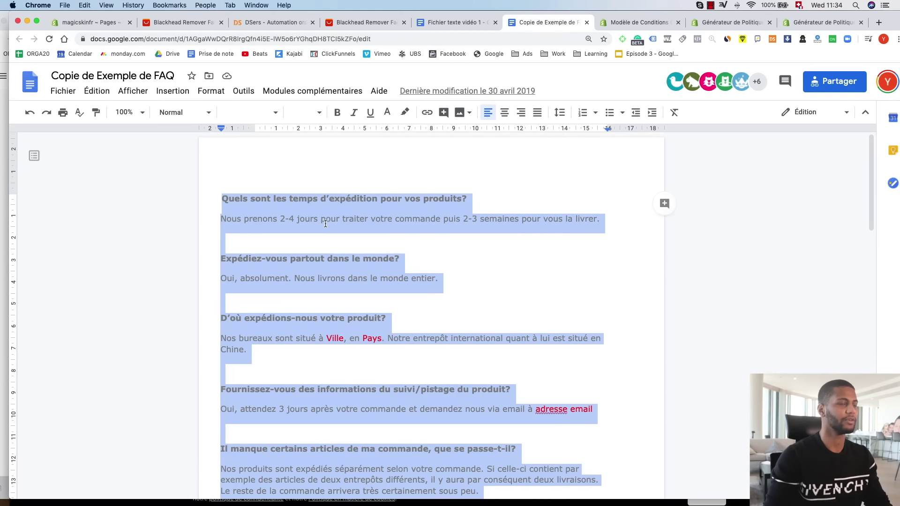
# Switch to the Shopify admin and add a page titled "FAQs - Questions fréquentes" with the copied FAQ as content, saving it.
pyautogui.click(82, 23)
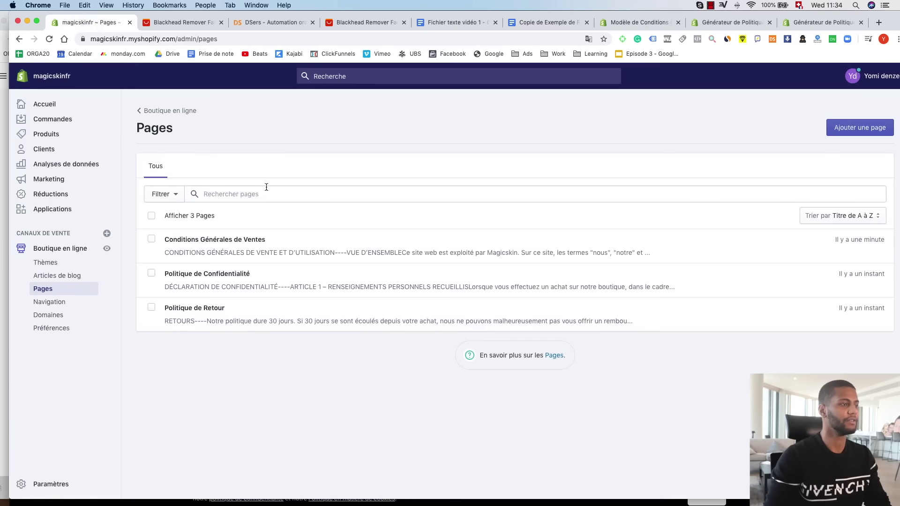
pyautogui.click(859, 127)
pyautogui.click(369, 197)
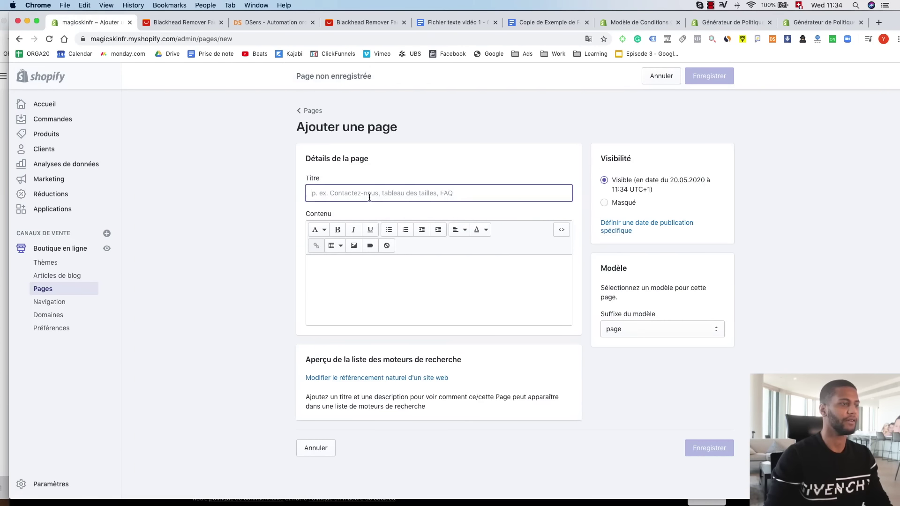
pyautogui.write('FAQs - Questions fréq')
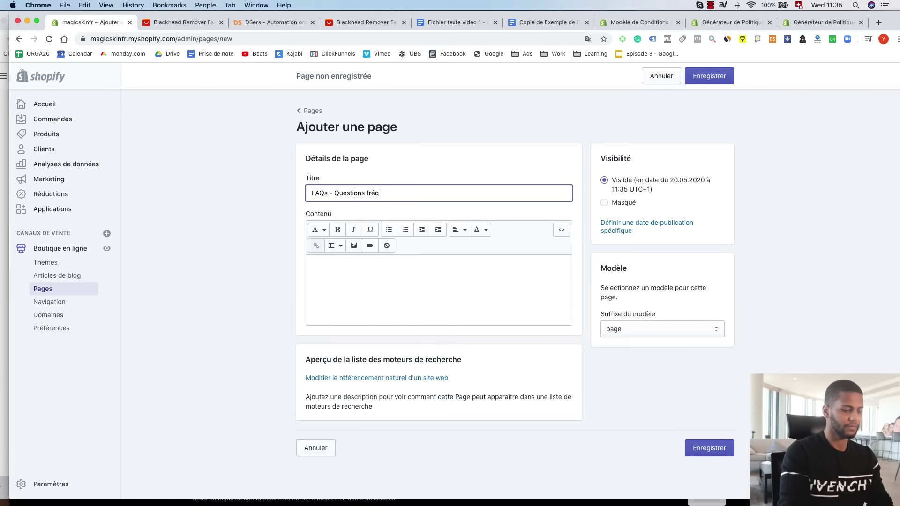
pyautogui.click(480, 278)
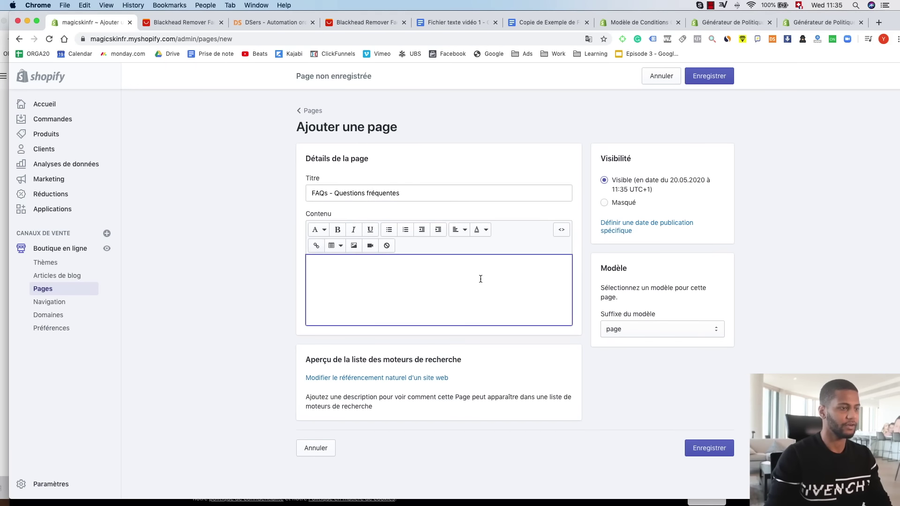
pyautogui.press('super+v')
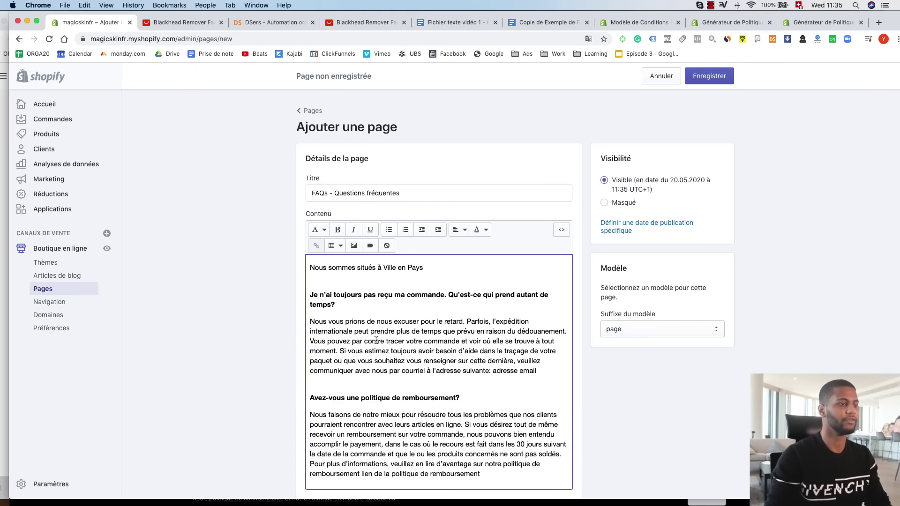
pyautogui.scroll(-5, 578, 343)
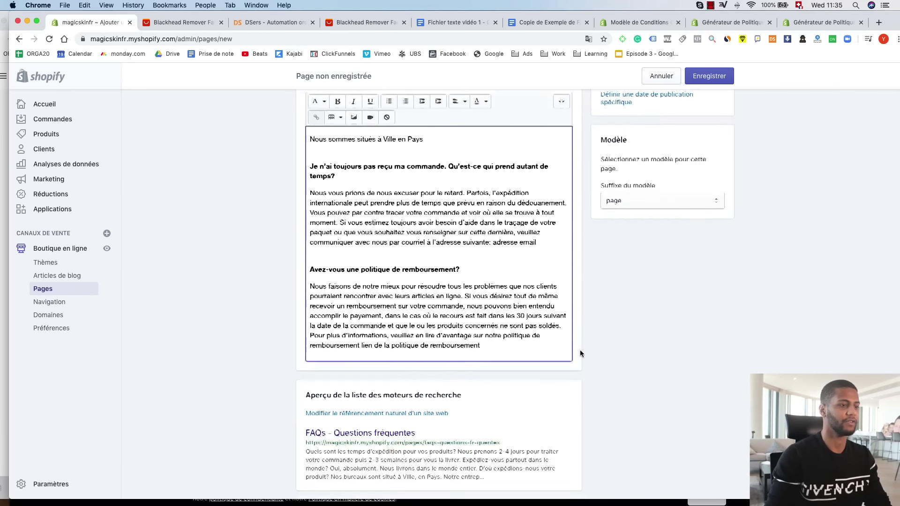
pyautogui.scroll(6, 592, 356)
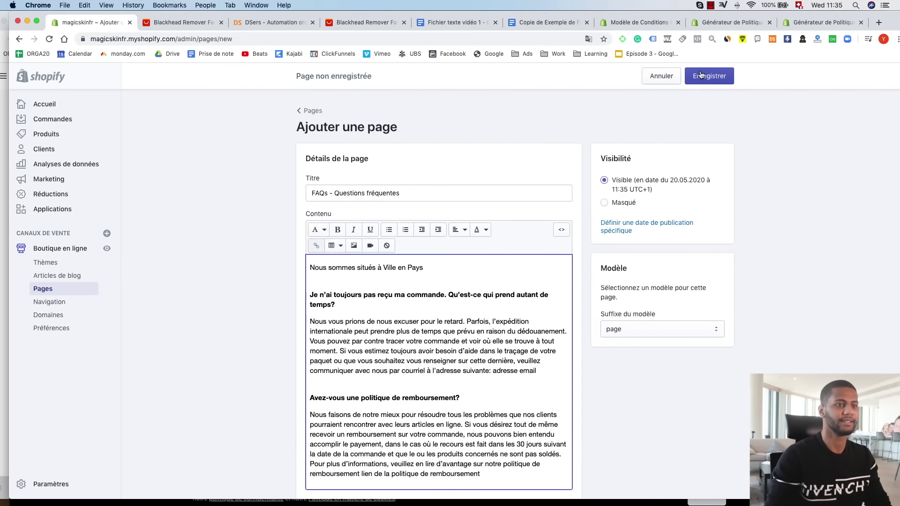
pyautogui.click(712, 78)
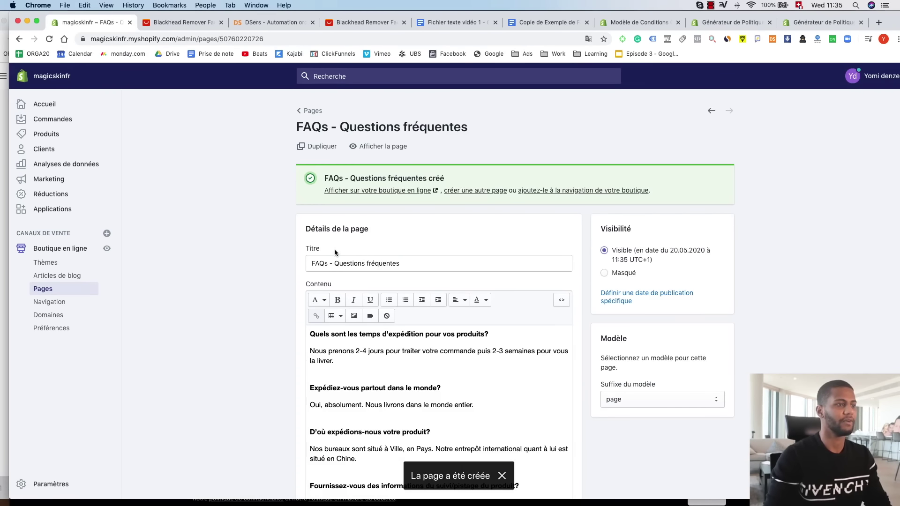
pyautogui.scroll(-3, 356, 256)
pyautogui.scroll(3, 374, 258)
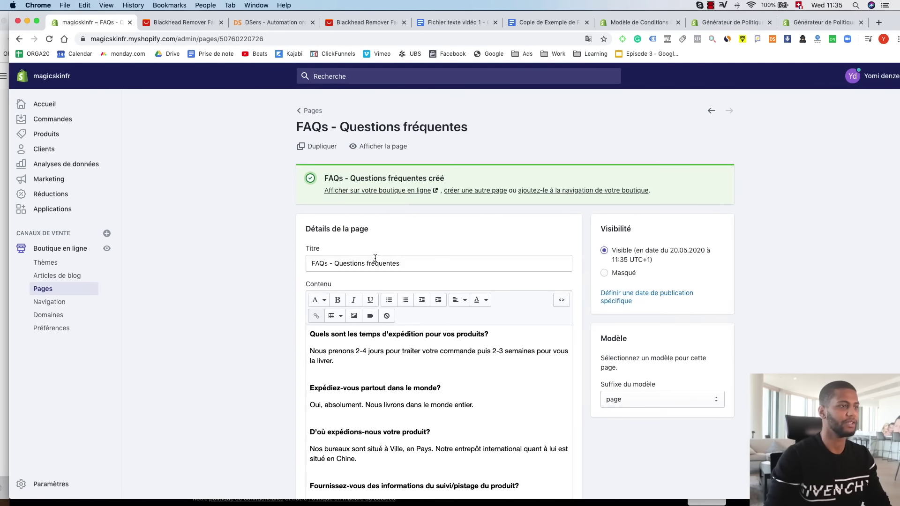
# Open the Debut theme for customization and look over the homepage preview.
pyautogui.click(65, 248)
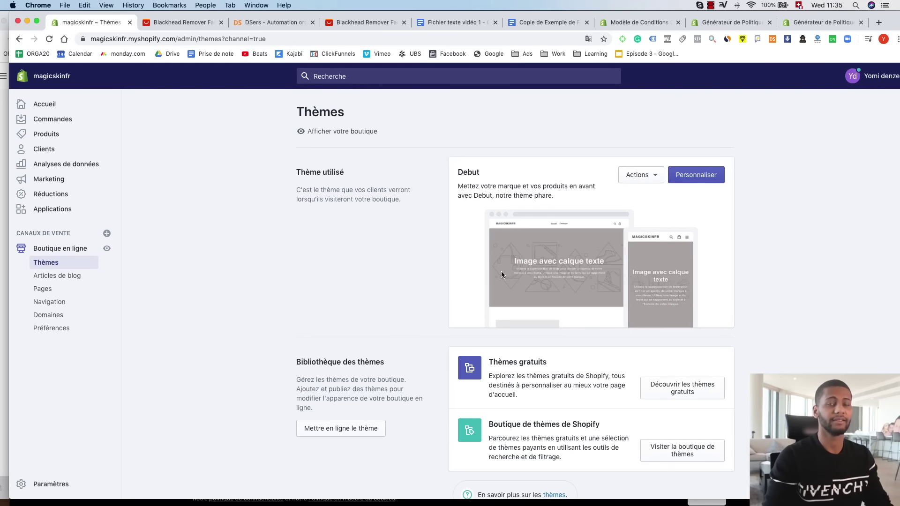
pyautogui.click(695, 179)
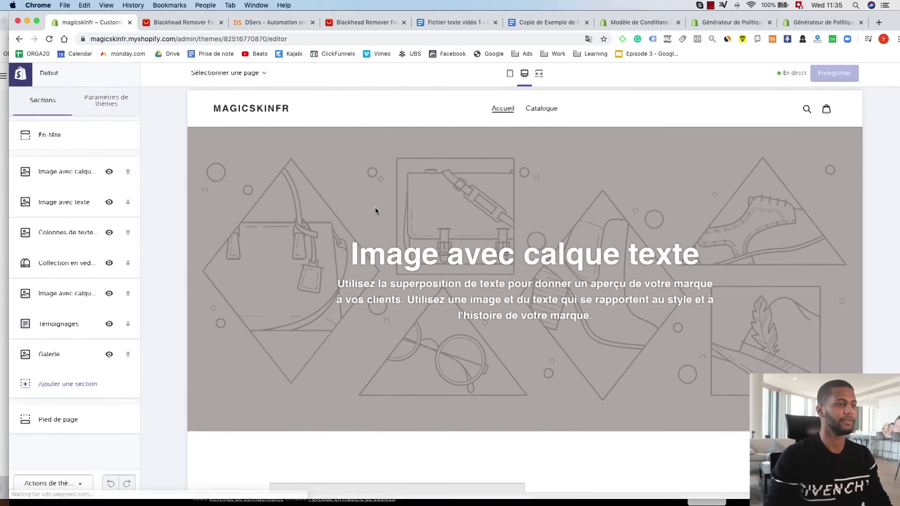
pyautogui.scroll(-10, 426, 241)
pyautogui.scroll(6, 507, 247)
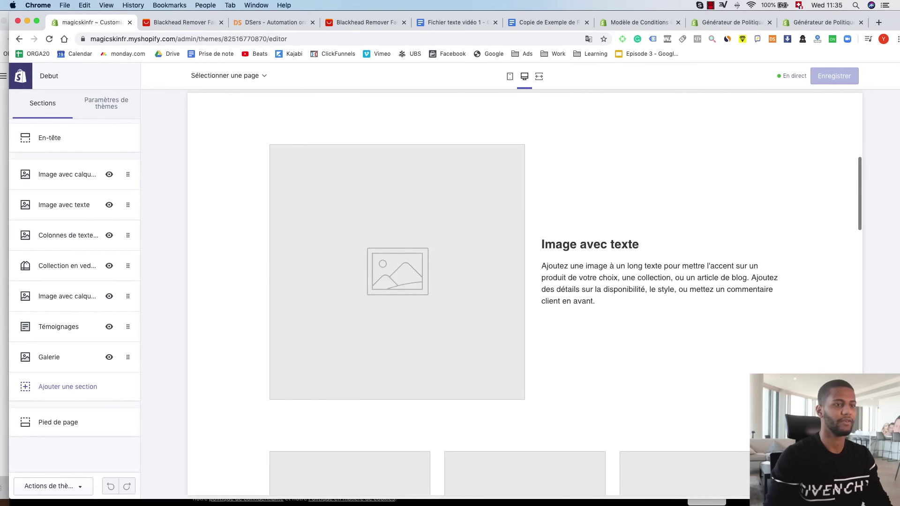
pyautogui.scroll(5, 352, 141)
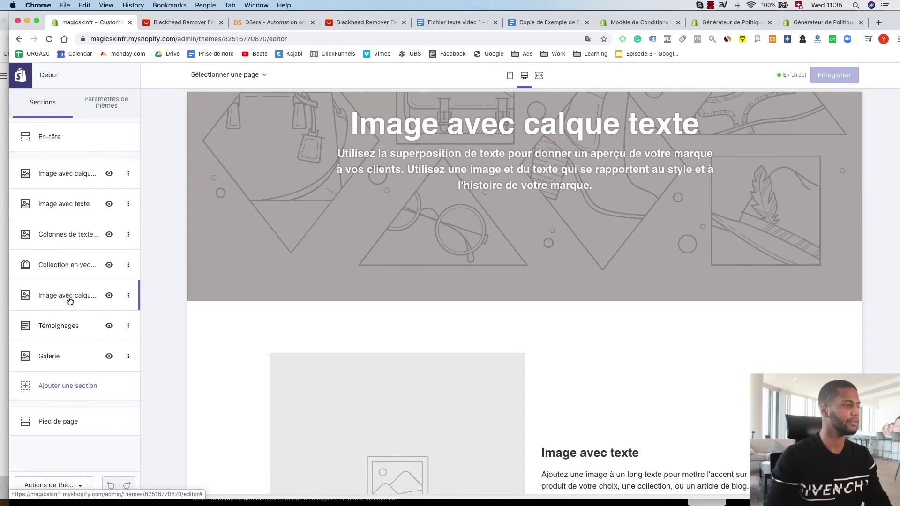
# Add a Menu content block to the theme's footer.
pyautogui.click(63, 431)
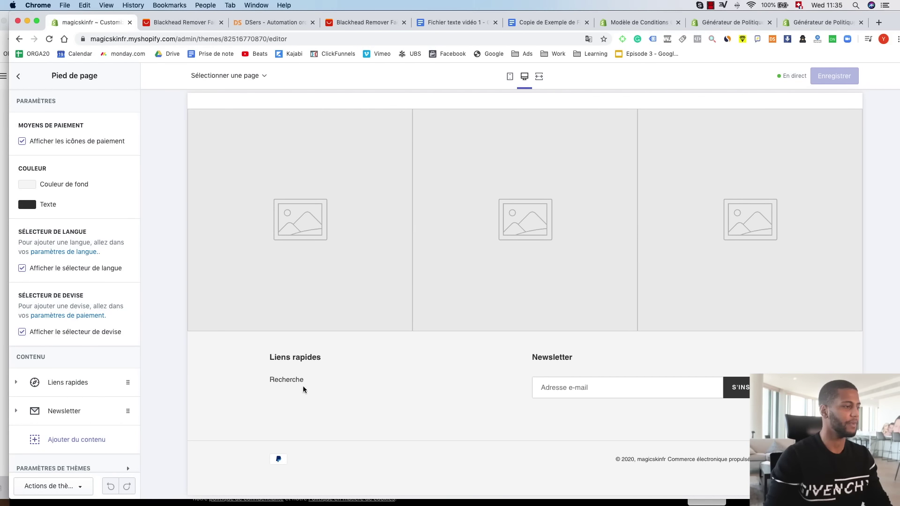
pyautogui.scroll(-1, 101, 393)
pyautogui.click(65, 429)
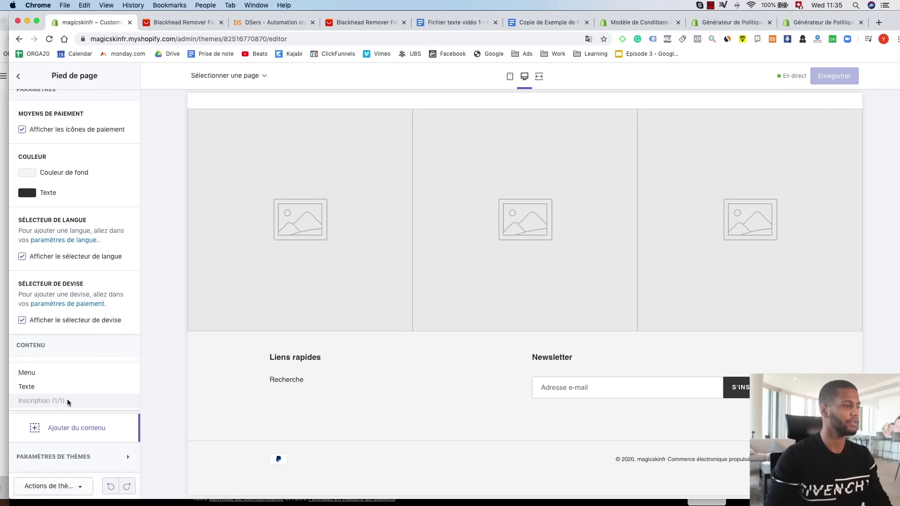
pyautogui.click(44, 379)
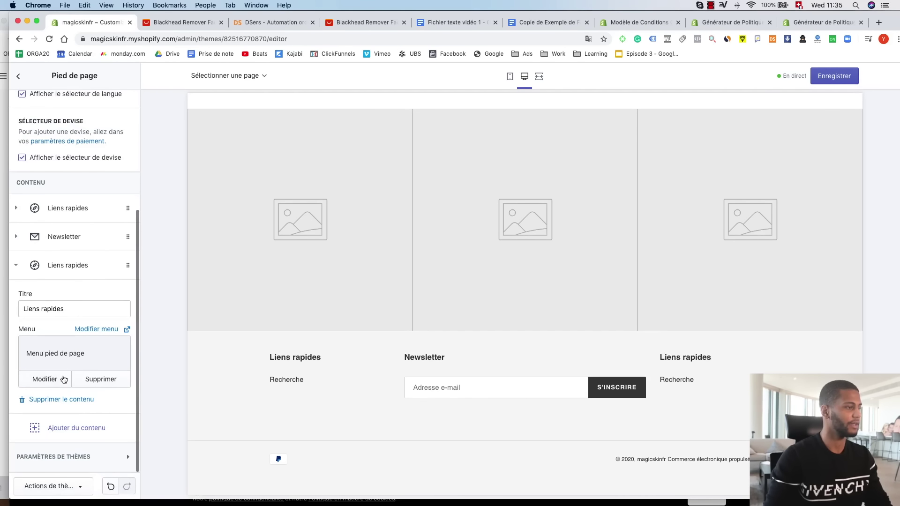
# Open the footer block's assigned menu for editing and add an item "FAQ - Questions fréquentes" linked to the "FAQs - Questions fréquentes" page.
pyautogui.click(50, 383)
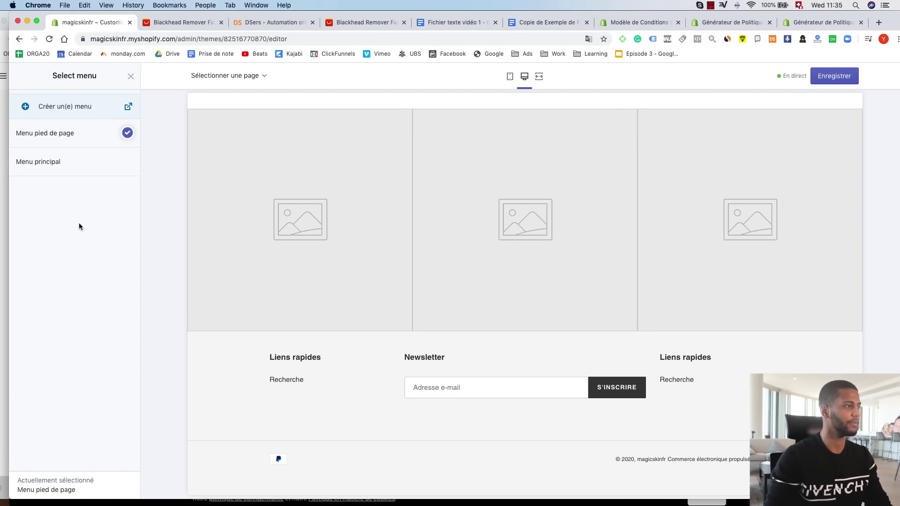
pyautogui.click(131, 76)
pyautogui.click(101, 330)
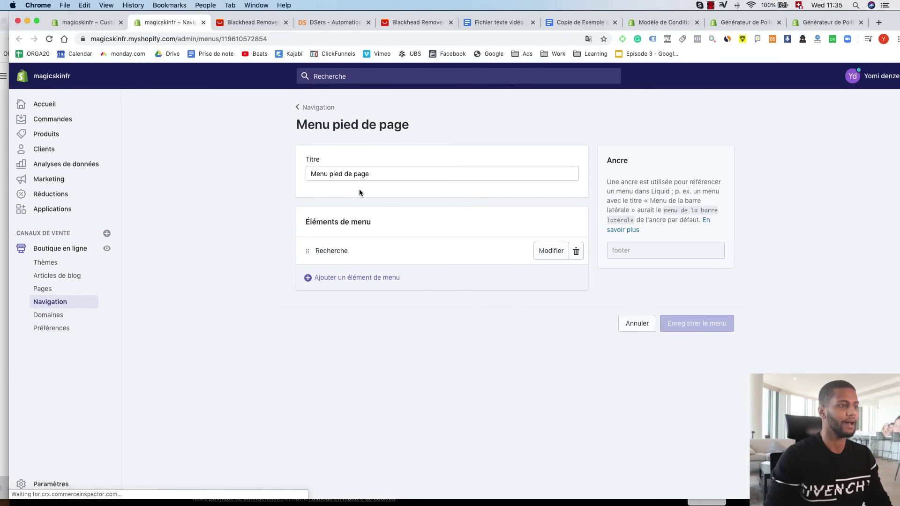
pyautogui.click(308, 278)
pyautogui.click(392, 283)
pyautogui.click(388, 304)
pyautogui.click(379, 317)
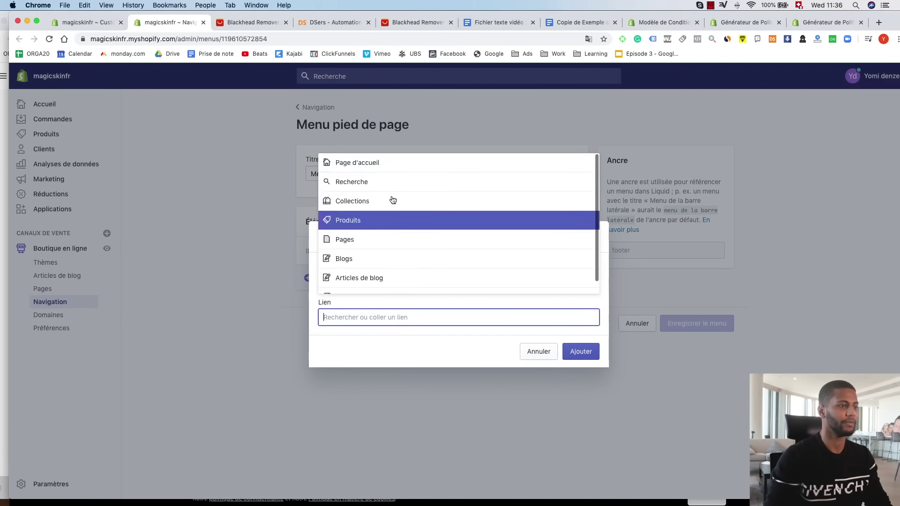
pyautogui.click(370, 241)
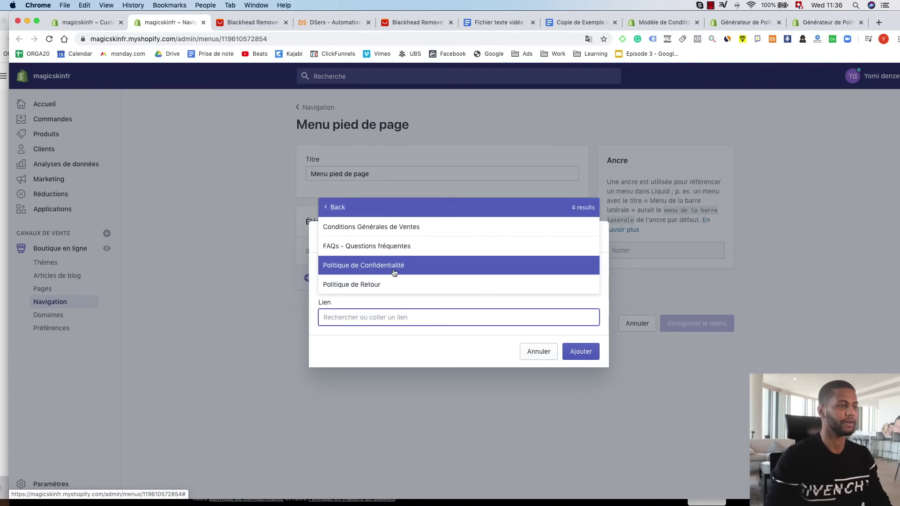
pyautogui.click(380, 246)
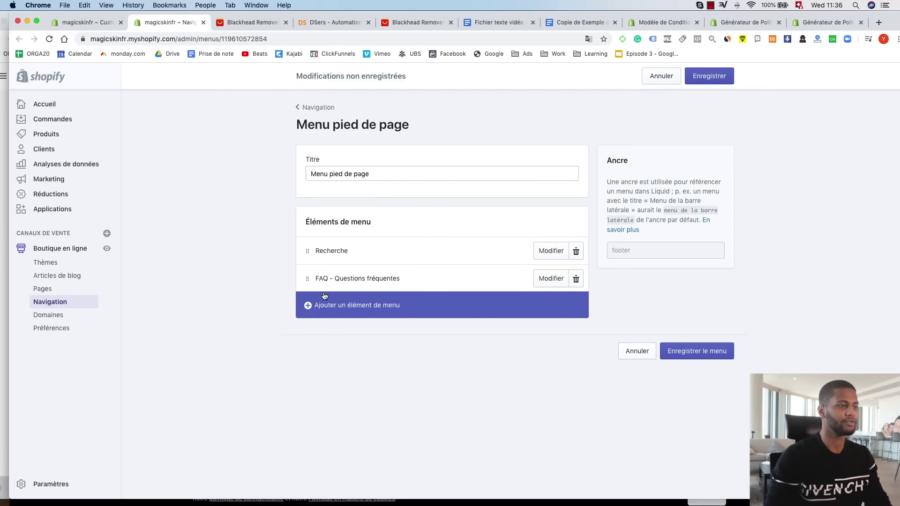
# Add a footer menu item "Conditions Générales de Ventes" linked to the page of the same name.
pyautogui.click(305, 307)
pyautogui.click(331, 282)
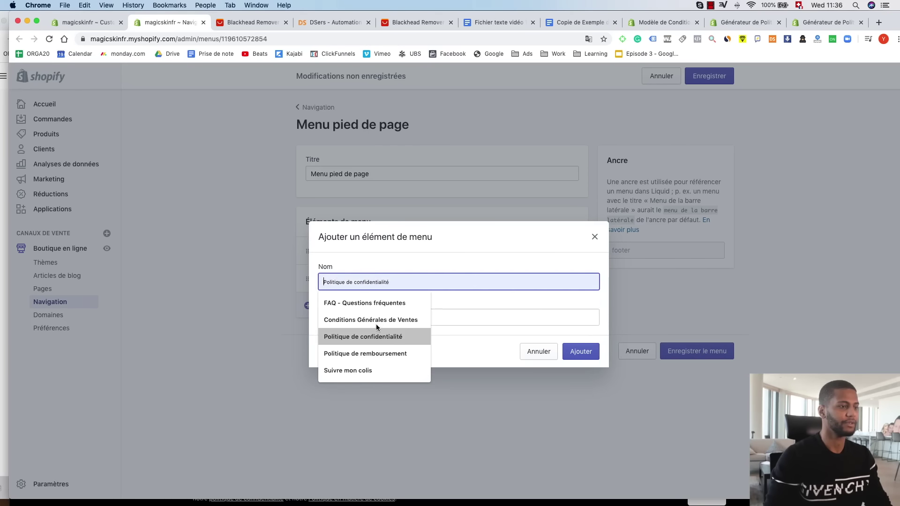
pyautogui.click(357, 325)
pyautogui.click(363, 237)
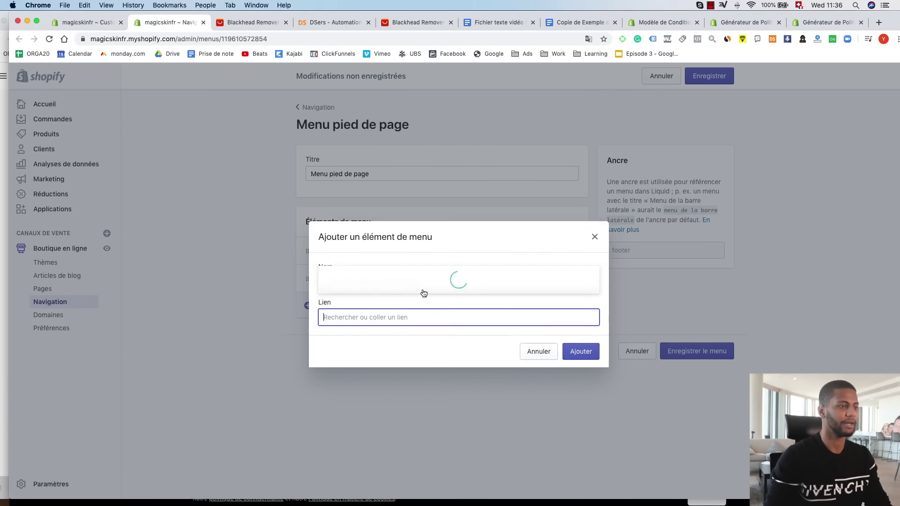
pyautogui.click(370, 227)
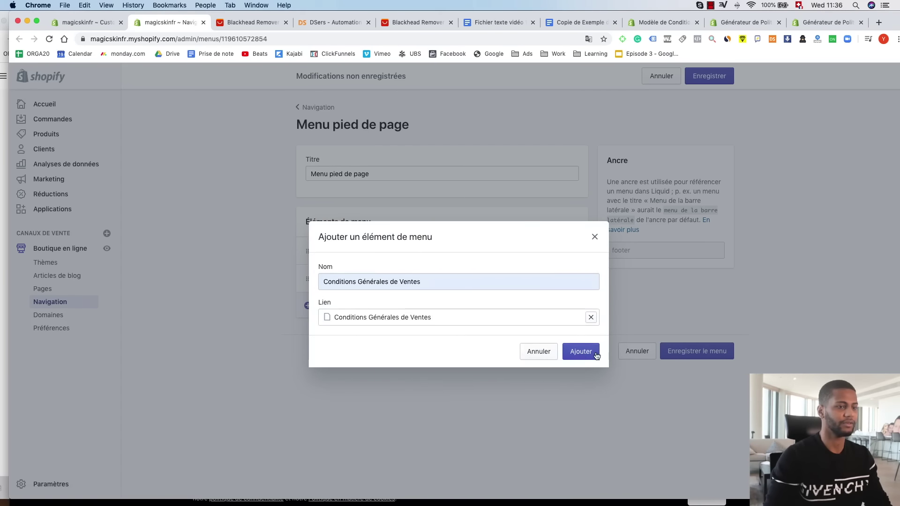
pyautogui.click(581, 351)
# Add a footer menu item "Politique de confidentialité" linked to the "Politique de Confidentialité" page.
pyautogui.click(338, 332)
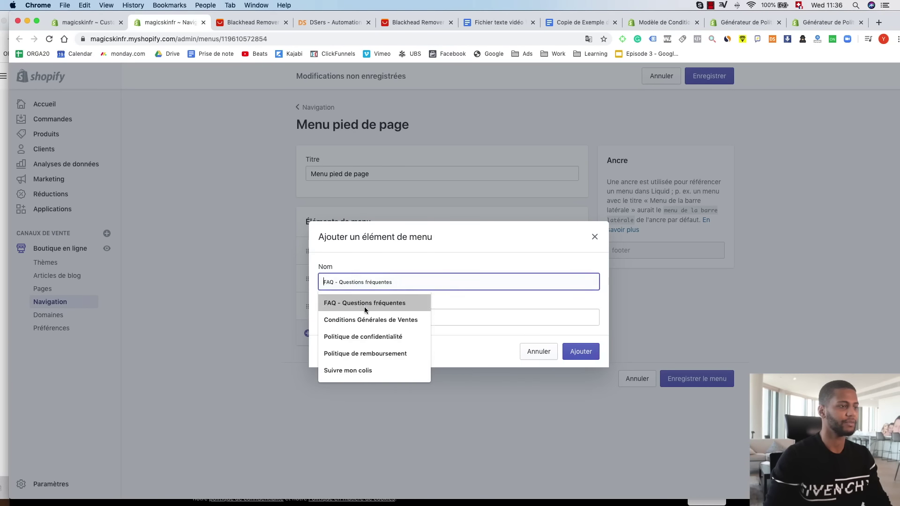
pyautogui.click(364, 337)
pyautogui.click(351, 317)
pyautogui.click(352, 244)
pyautogui.click(370, 267)
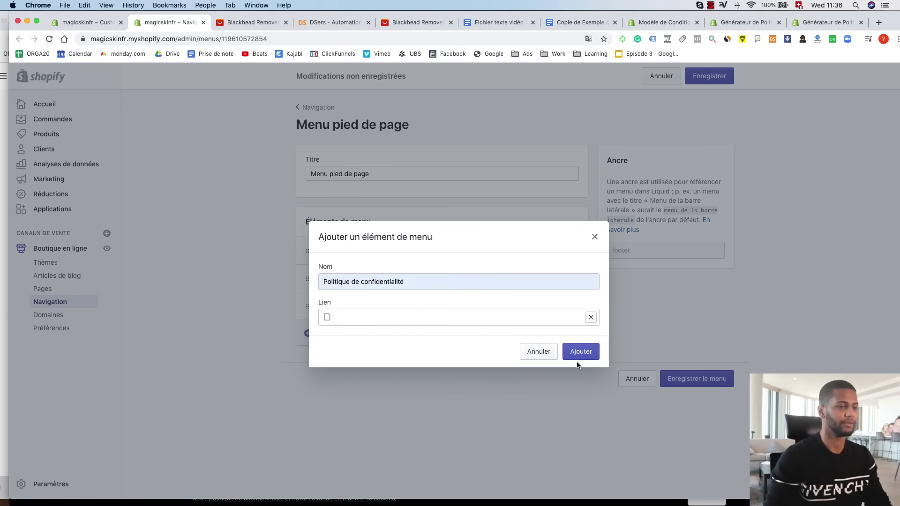
pyautogui.press('Return')
# Add a footer menu item "Politique de remboursement" linked to the "Politique de Retour" page.
pyautogui.click(362, 359)
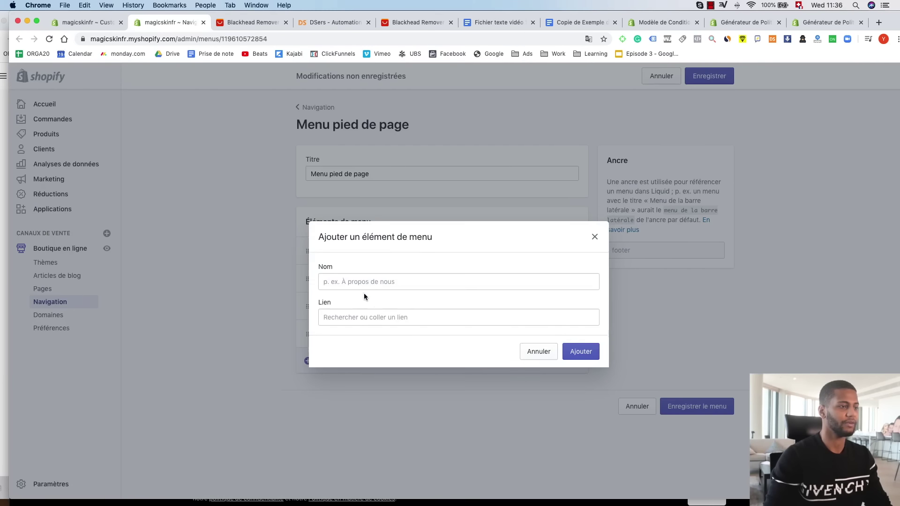
pyautogui.click(375, 355)
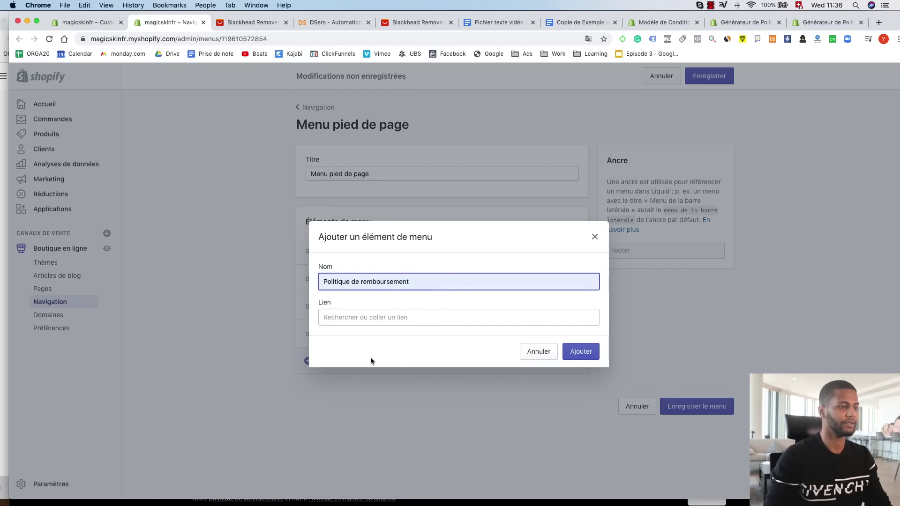
pyautogui.click(363, 322)
pyautogui.click(370, 237)
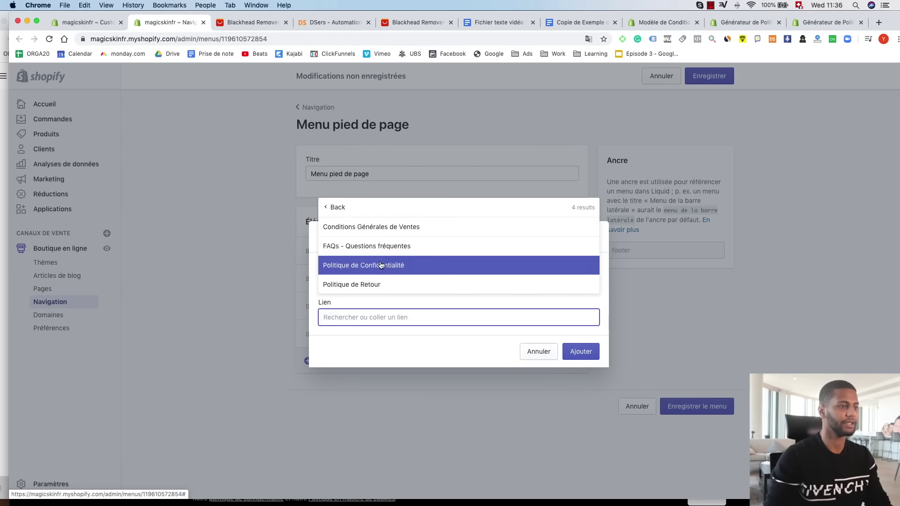
pyautogui.click(370, 291)
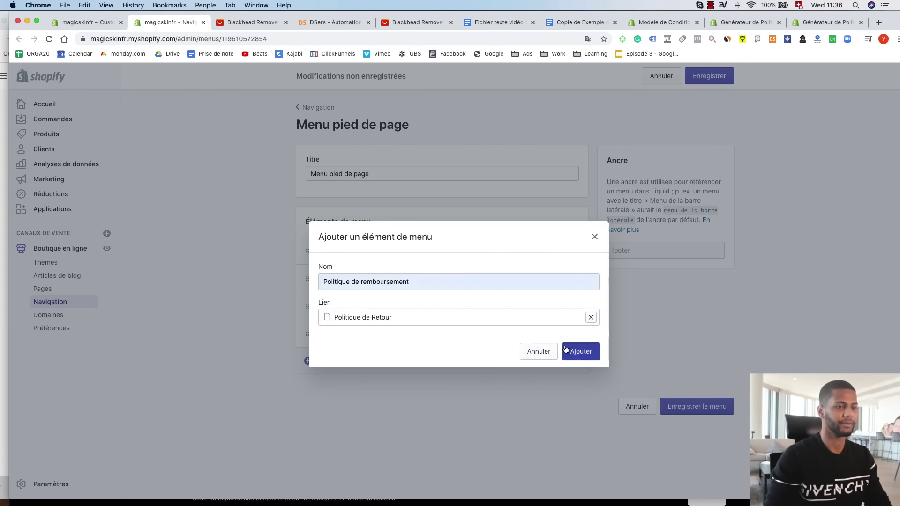
pyautogui.click(578, 352)
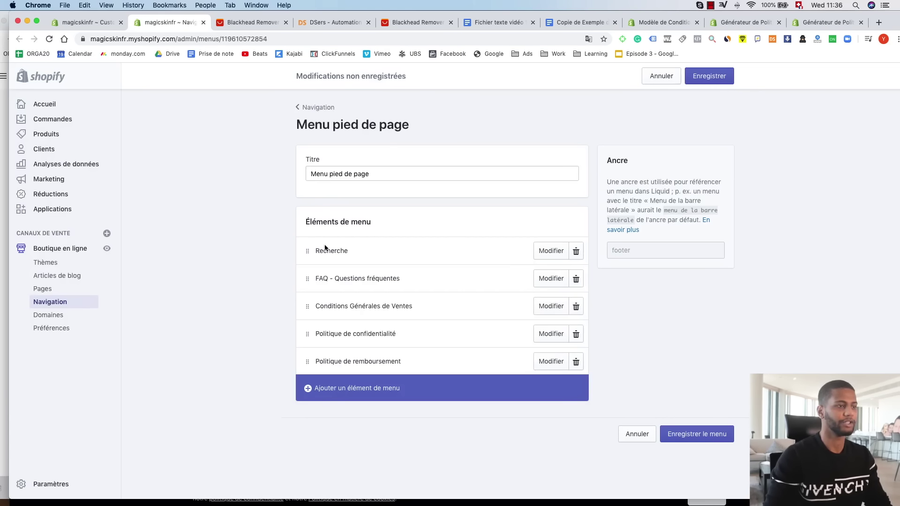
# Remove the "Recherche" item from the "Menu pied de page" menu and save the menu.
pyautogui.click(576, 251)
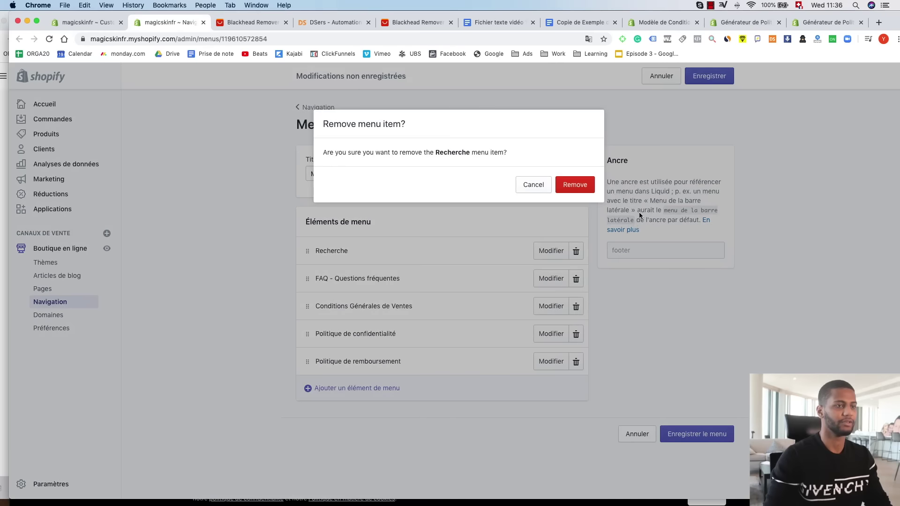
pyautogui.click(594, 188)
pyautogui.click(727, 414)
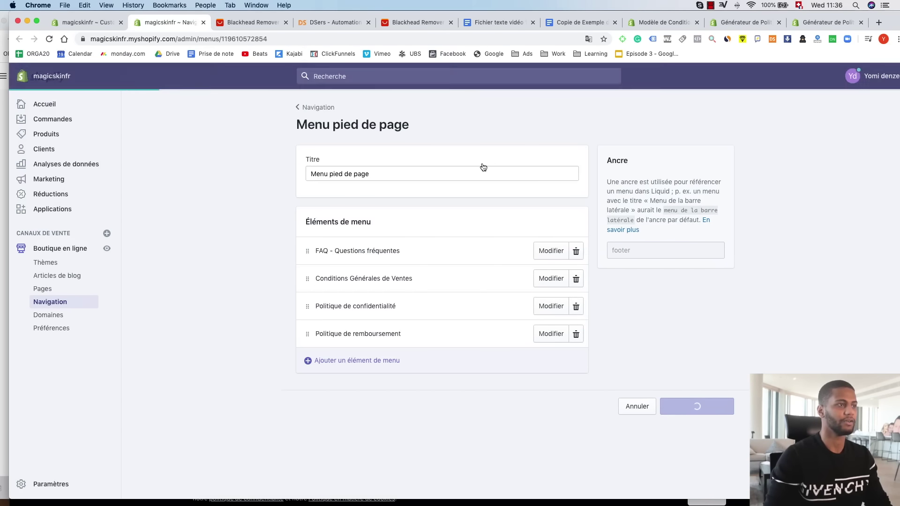
# In the theme editor's footer section, delete the Newsletter block and one of the two duplicate "Liens rapides" blocks.
pyautogui.click(86, 25)
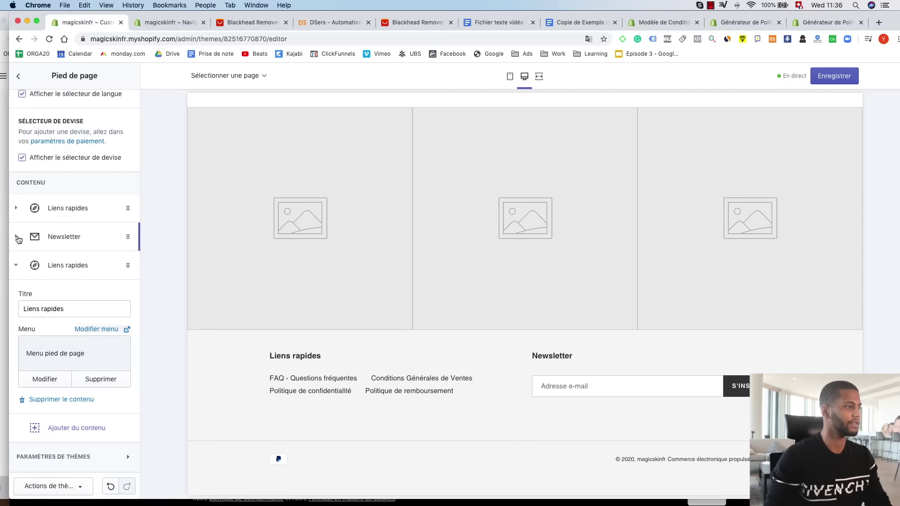
pyautogui.click(15, 238)
pyautogui.click(61, 372)
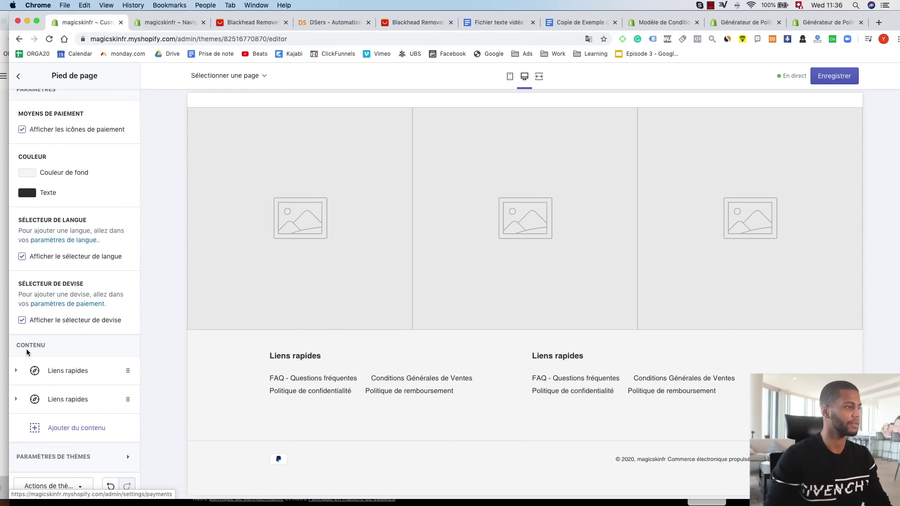
pyautogui.click(16, 374)
pyautogui.click(66, 372)
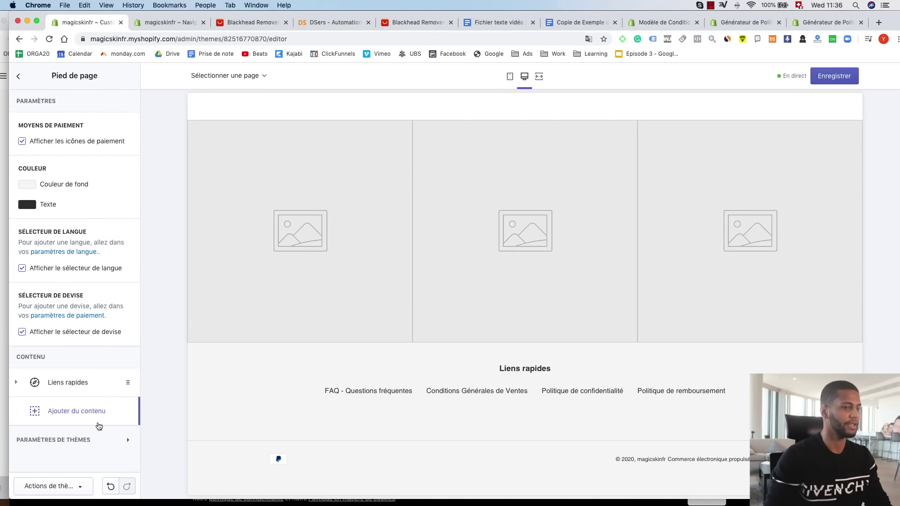
# Clear the title of the remaining "Liens rapides" footer block and save the theme.
pyautogui.click(18, 385)
pyautogui.scroll(-5, 66, 352)
pyautogui.click(63, 314)
pyautogui.press('super+a')
pyautogui.press('BackSpace')
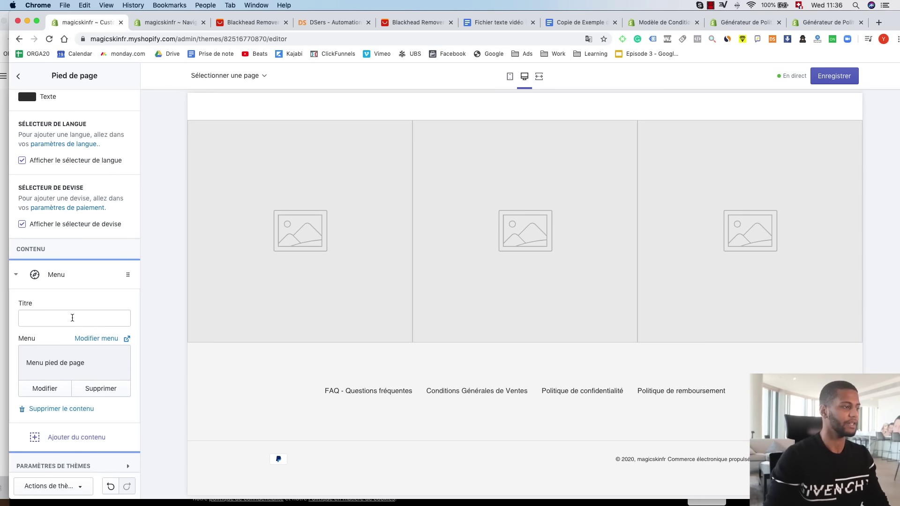
pyautogui.scroll(-1, 121, 312)
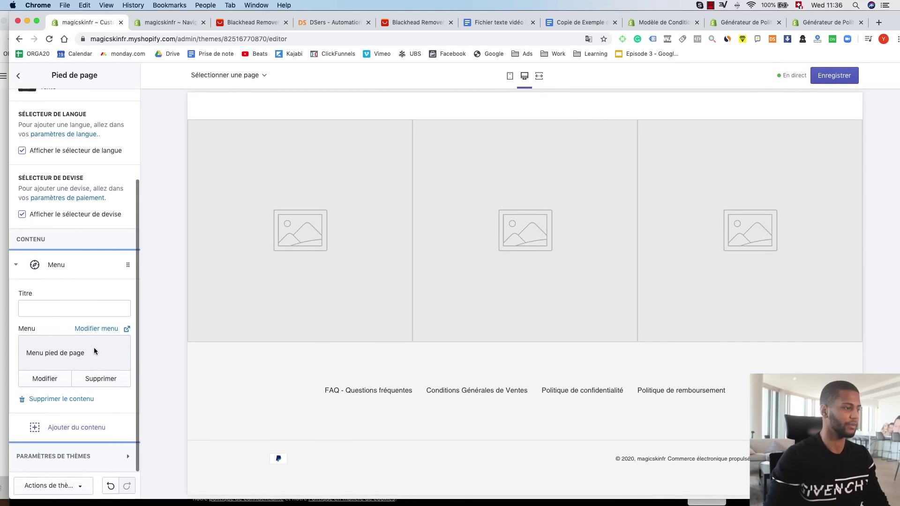
pyautogui.click(835, 76)
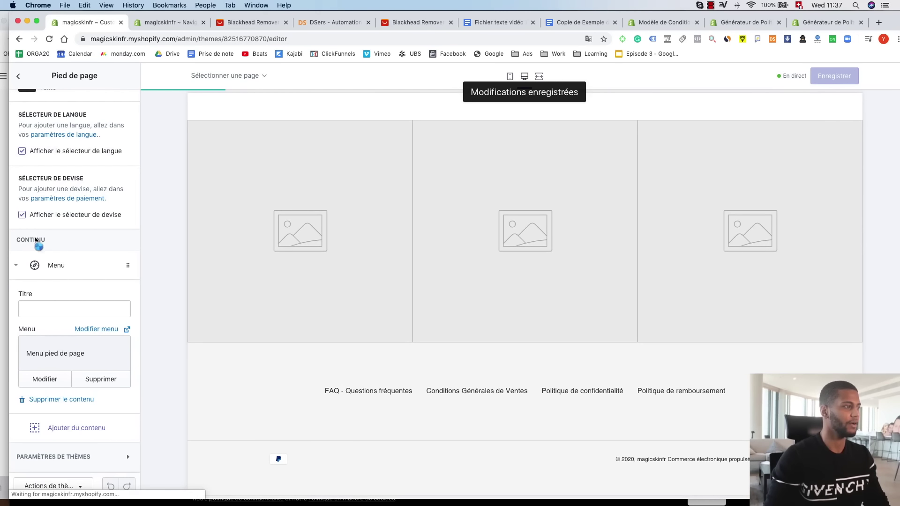
# Open the footer block's menu for editing, move "FAQ - Questions fréquentes" to the end of the items, and save the menu.
pyautogui.click(16, 270)
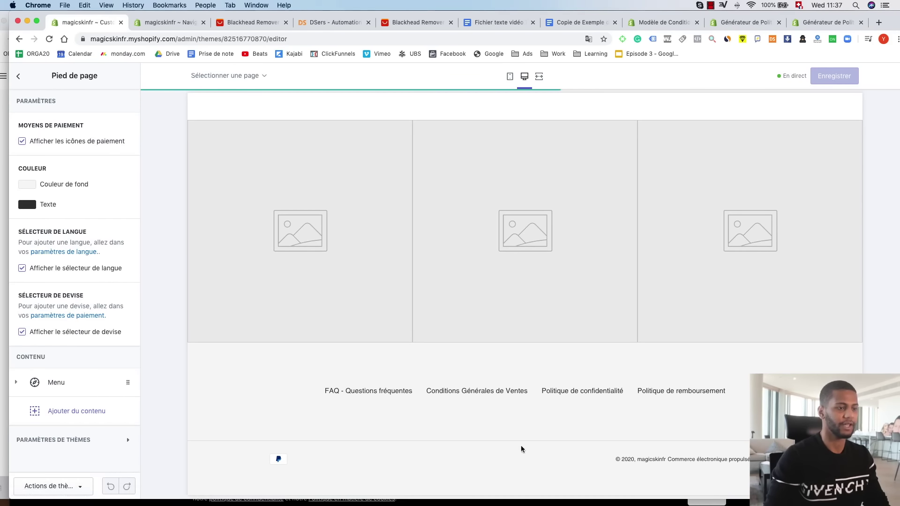
pyautogui.click(19, 382)
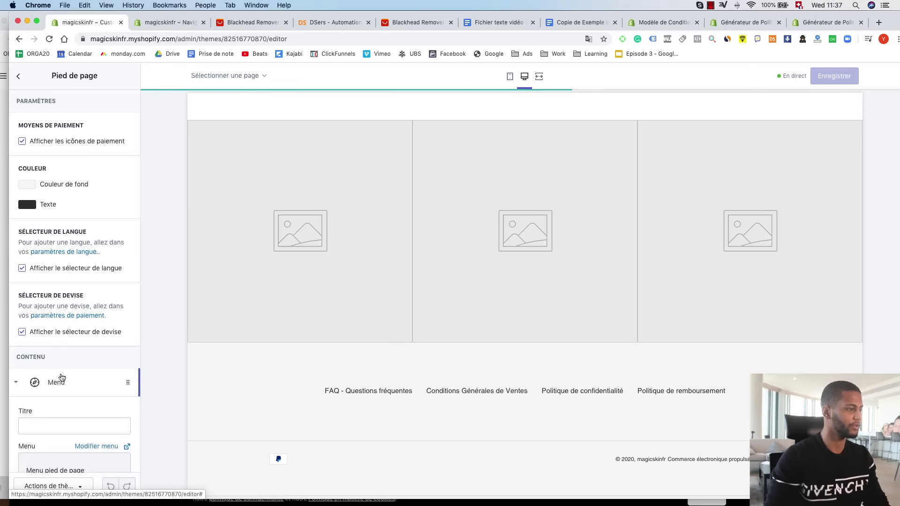
pyautogui.scroll(-5, 68, 375)
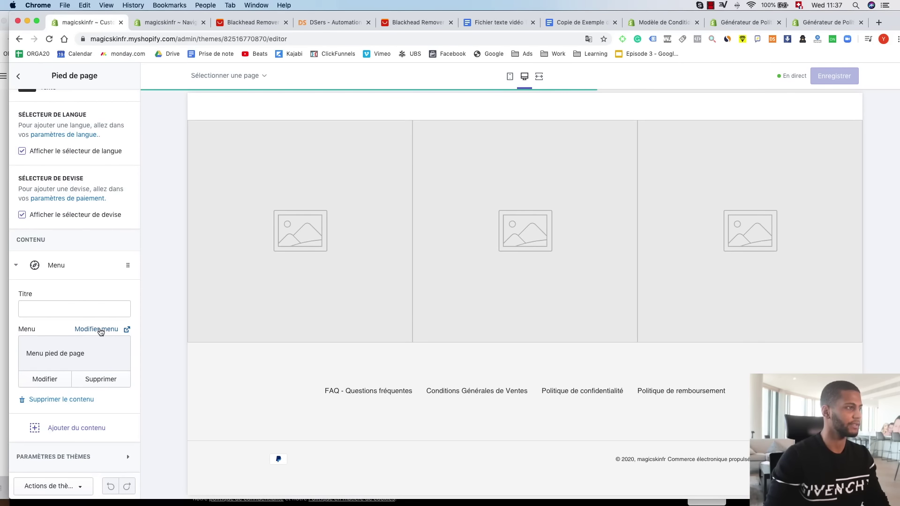
pyautogui.click(100, 330)
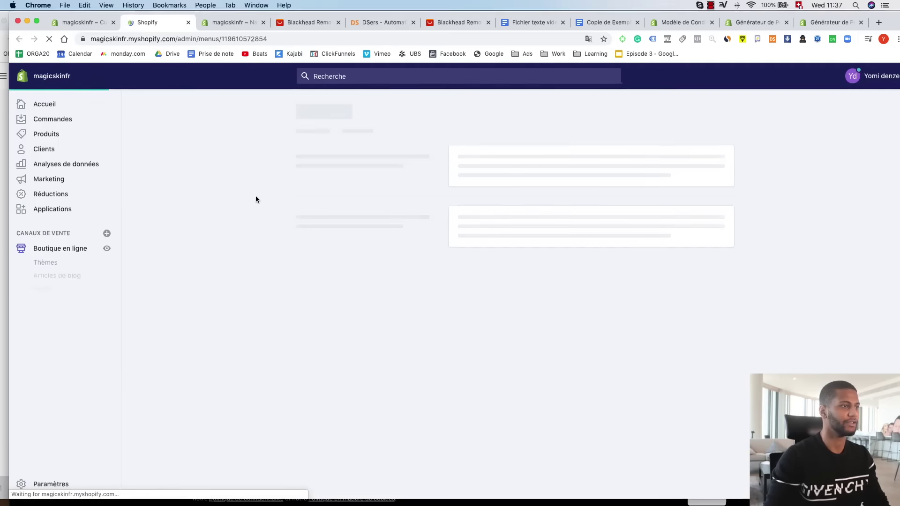
pyautogui.moveTo(302, 256); pyautogui.dragTo(311, 311)
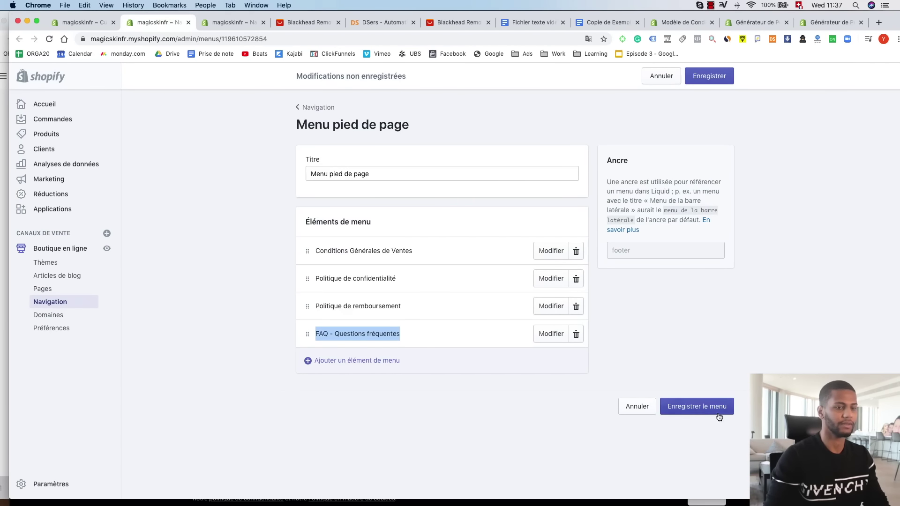
pyautogui.click(697, 406)
# Check the footer link order in the theme preview, read through the linked "Conditions Générales de Ventes" page, and return to the footer menu's edit page.
pyautogui.click(80, 22)
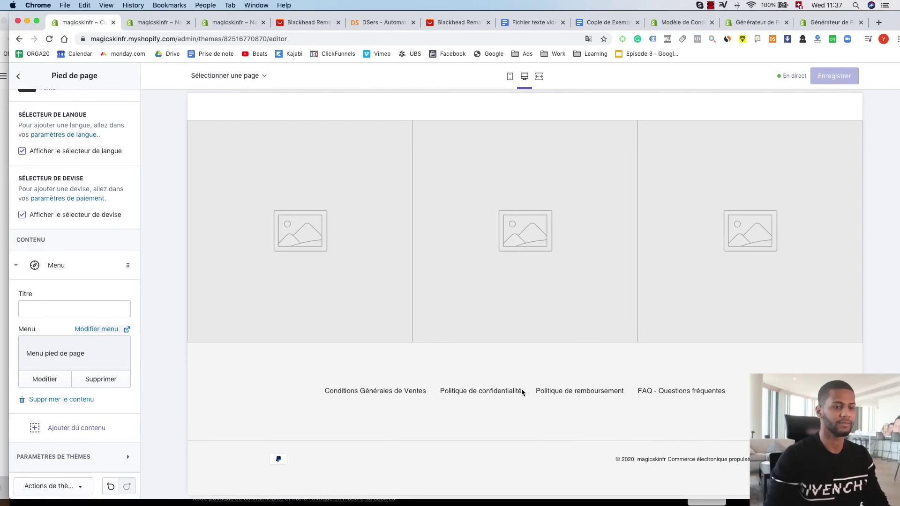
pyautogui.click(381, 394)
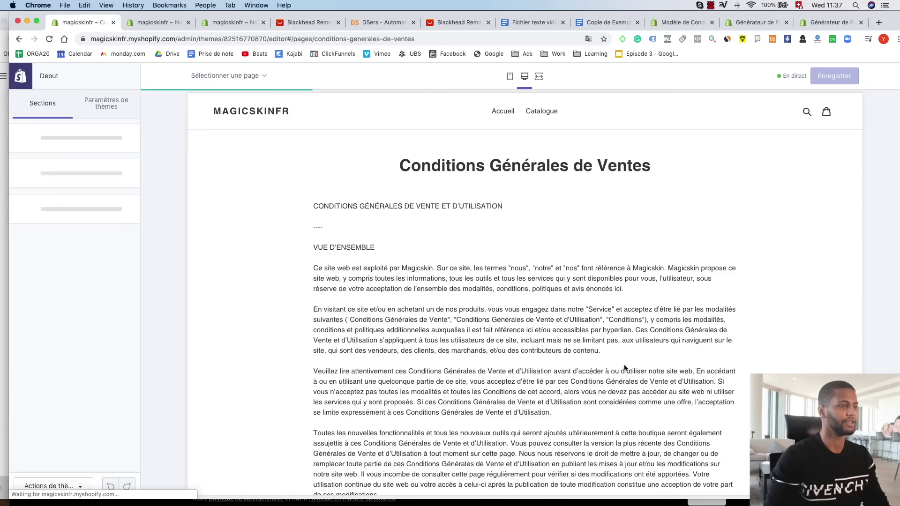
pyautogui.scroll(-6, 607, 305)
pyautogui.scroll(-20, 607, 306)
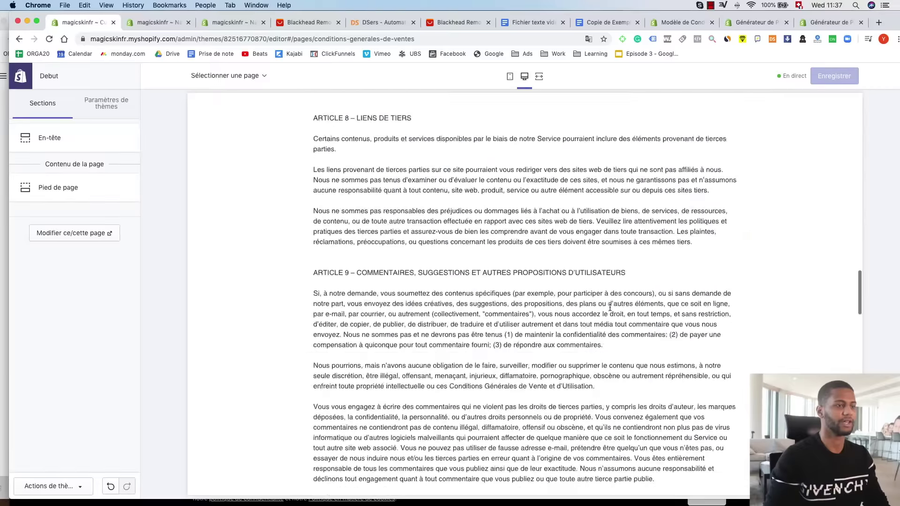
pyautogui.scroll(20, 609, 306)
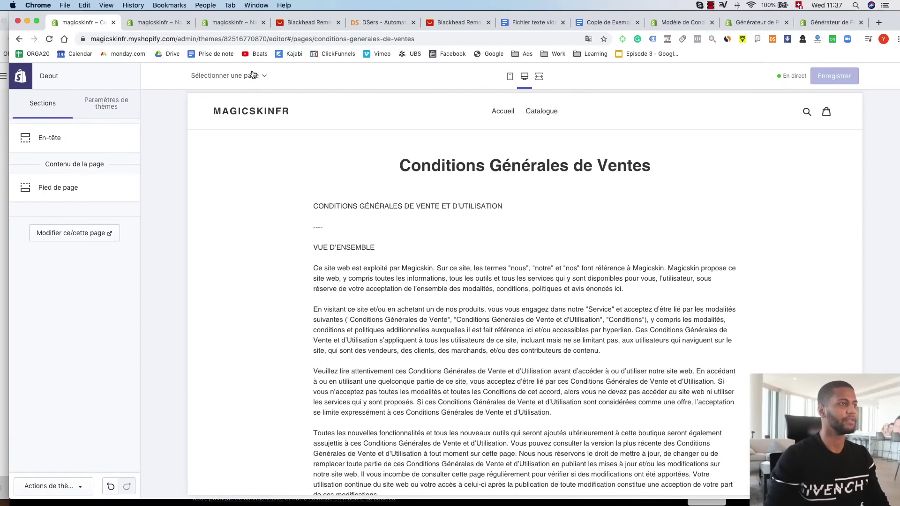
pyautogui.click(158, 26)
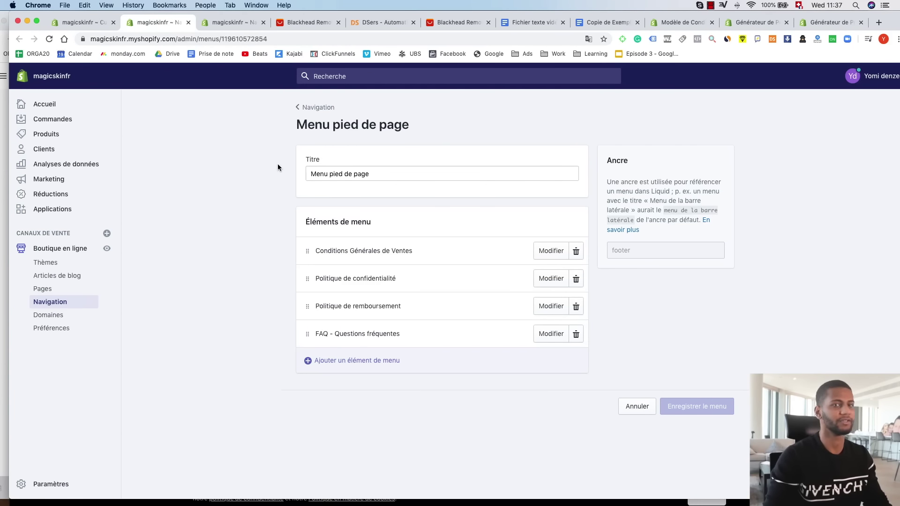